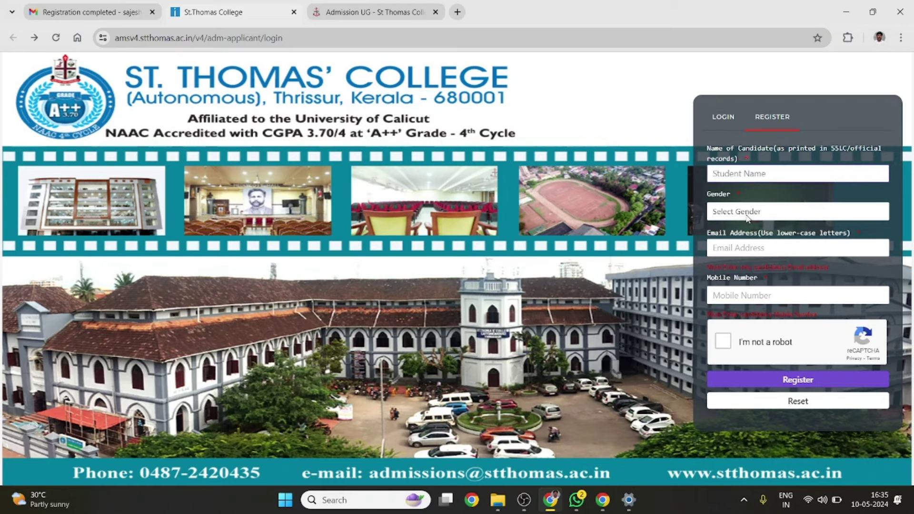
Sign in to the admission portal with the applicant's e-mail address and password
{"action": "left_click", "coordinate": [748, 249]}
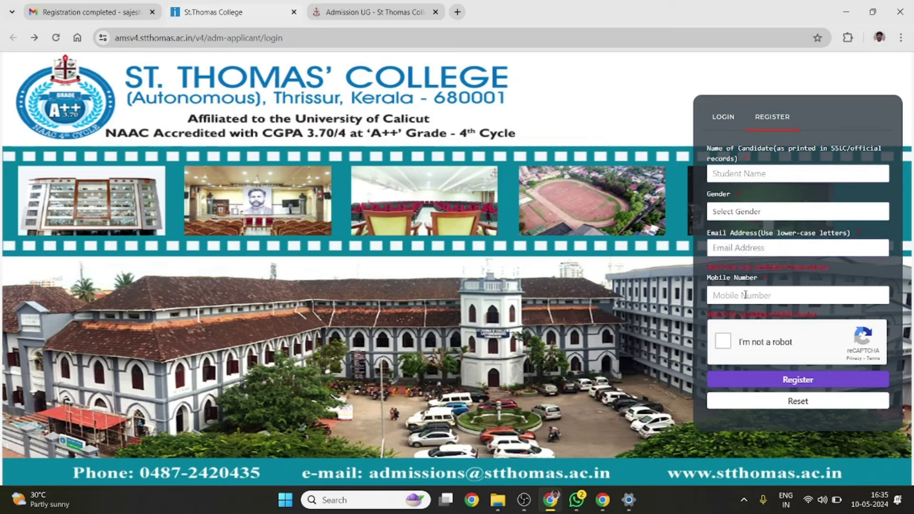
{"action": "left_click", "coordinate": [731, 176]}
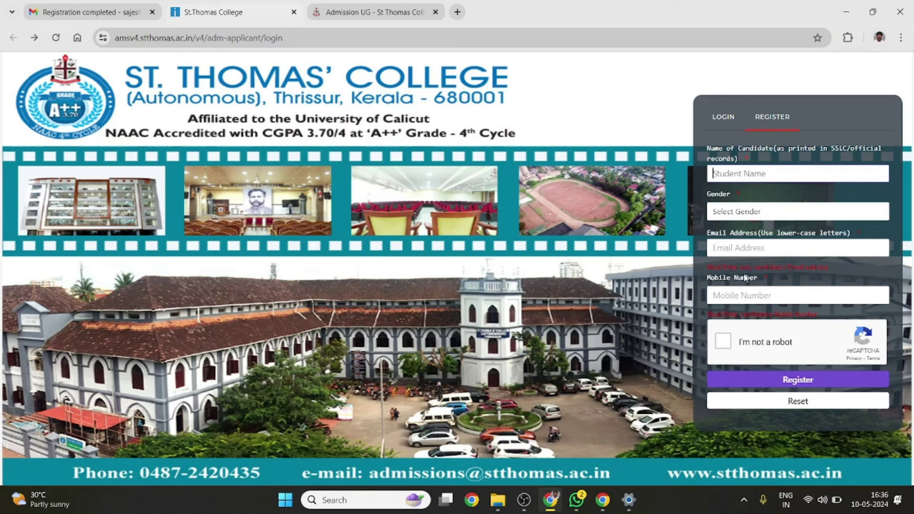
{"action": "left_click", "coordinate": [723, 114]}
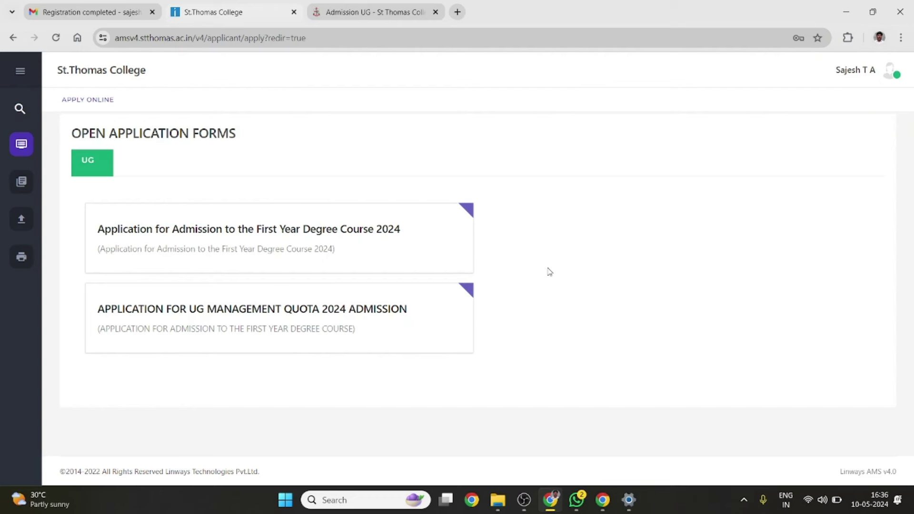
Start the First Year Degree Course 2024 application, agreeing to the terms and conditions
{"action": "mouse_move", "coordinate": [243, 233]}
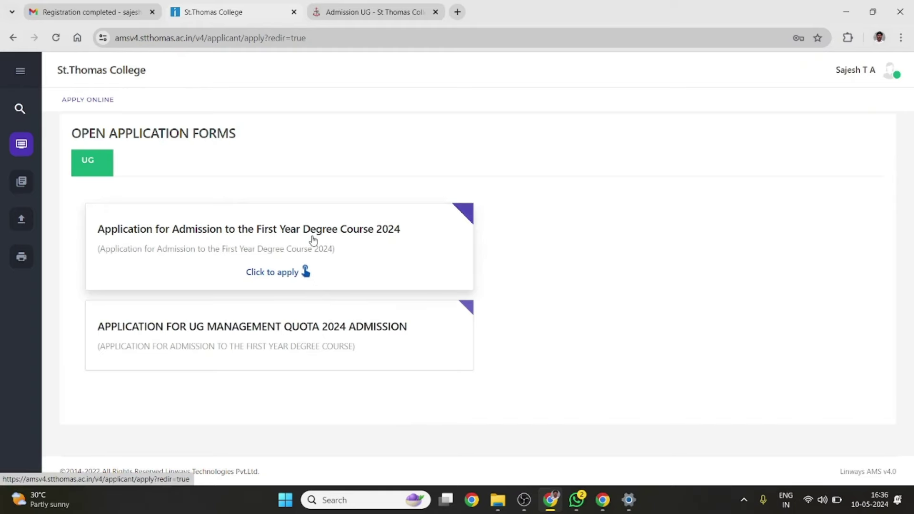
{"action": "left_click", "coordinate": [273, 272]}
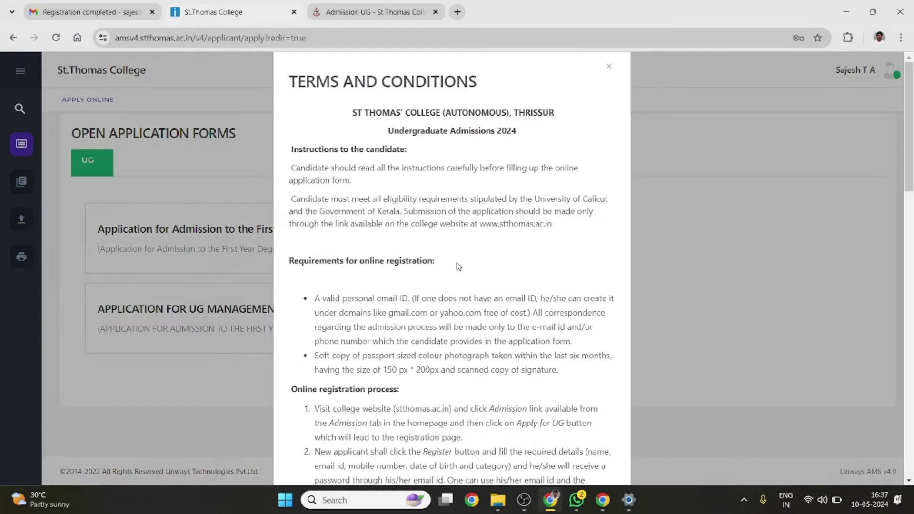
{"action": "scroll", "coordinate": [458, 265], "scroll_direction": "down", "scroll_amount": 1}
{"action": "scroll", "coordinate": [458, 266], "scroll_direction": "down", "scroll_amount": 3}
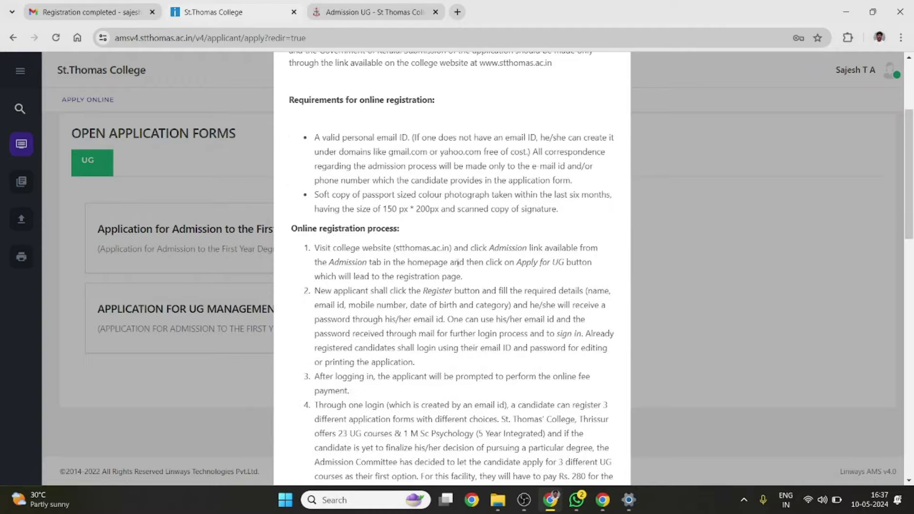
{"action": "scroll", "coordinate": [457, 263], "scroll_direction": "down", "scroll_amount": 4}
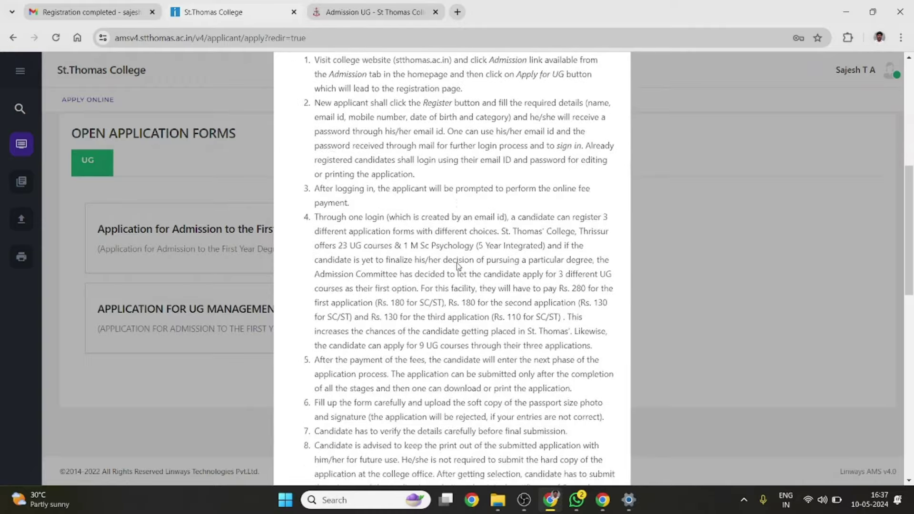
{"action": "scroll", "coordinate": [458, 265], "scroll_direction": "down", "scroll_amount": 15}
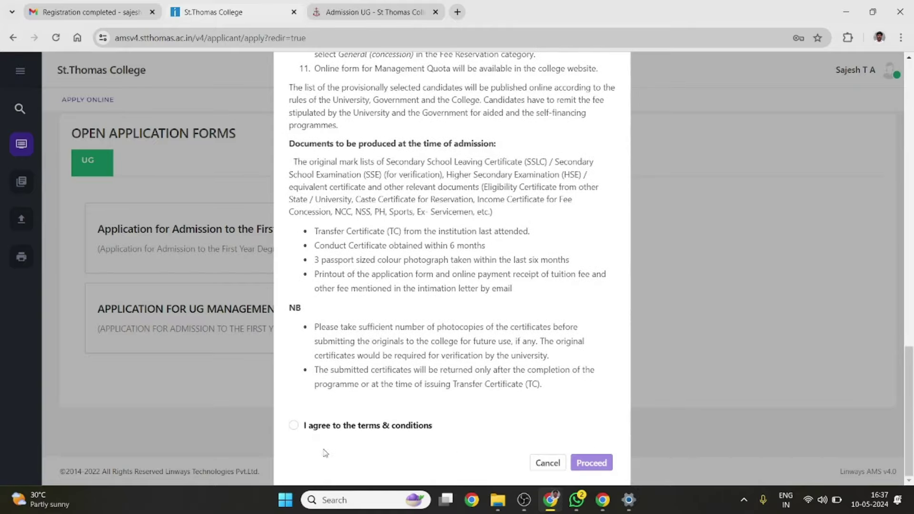
{"action": "left_click", "coordinate": [294, 428]}
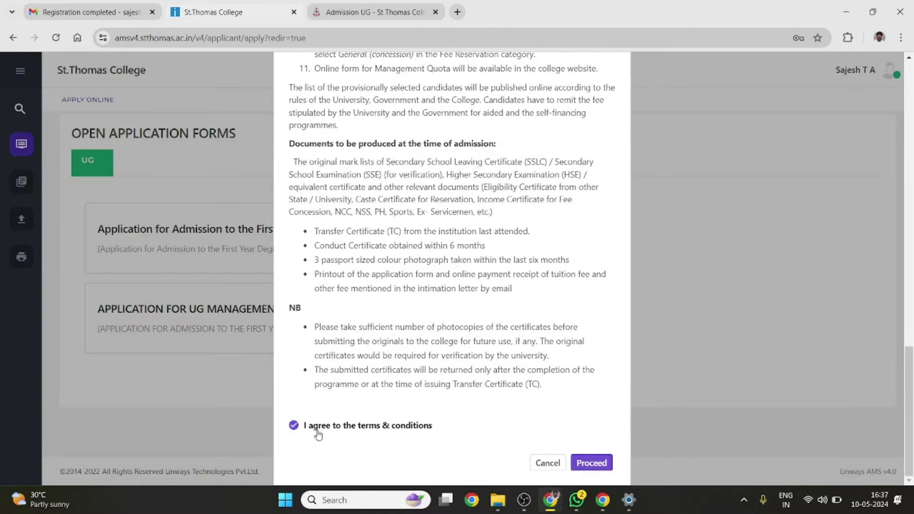
{"action": "left_click", "coordinate": [593, 465]}
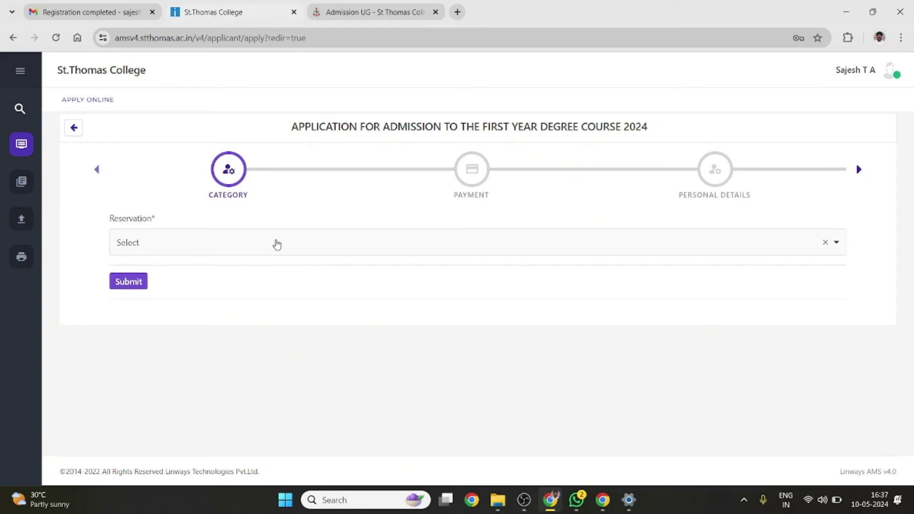
Choose GENERAL as the reservation category and submit it
{"action": "left_click", "coordinate": [277, 245]}
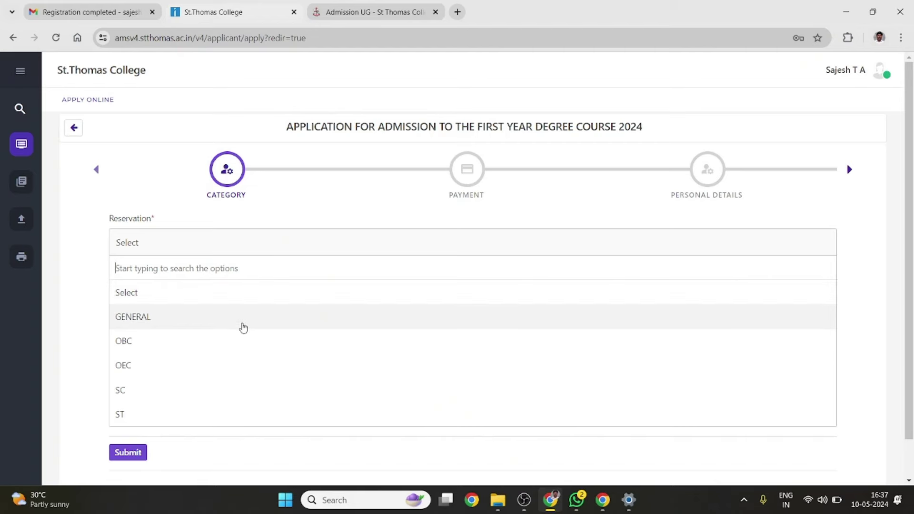
{"action": "scroll", "coordinate": [244, 328], "scroll_direction": "down", "scroll_amount": 1}
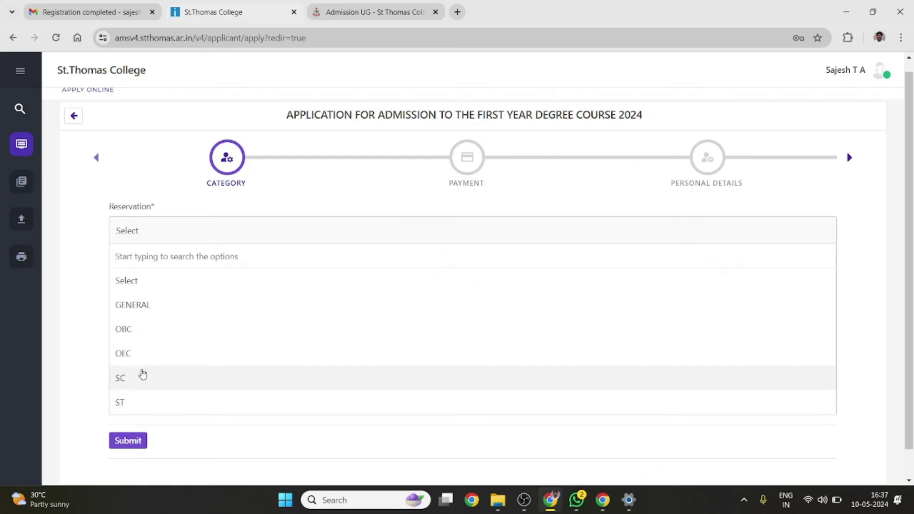
{"action": "left_click", "coordinate": [143, 304]}
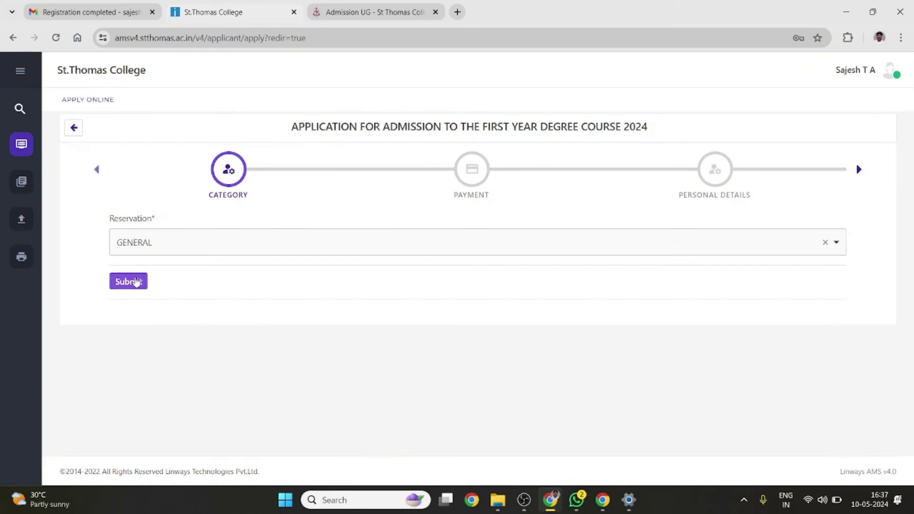
{"action": "left_click", "coordinate": [137, 282]}
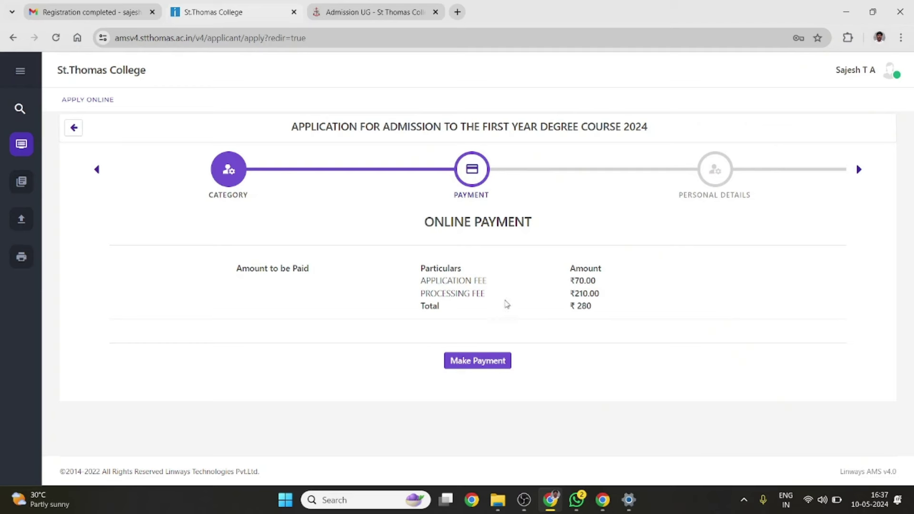
Pay the ₹280 fee through Razorpay using UPI / QR, then proceed once payment completes
{"action": "left_click", "coordinate": [462, 362]}
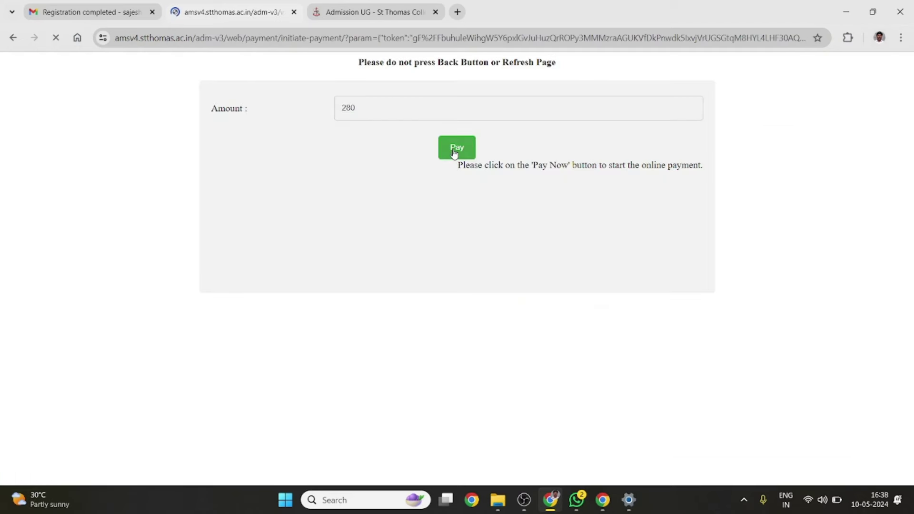
{"action": "left_click", "coordinate": [455, 153]}
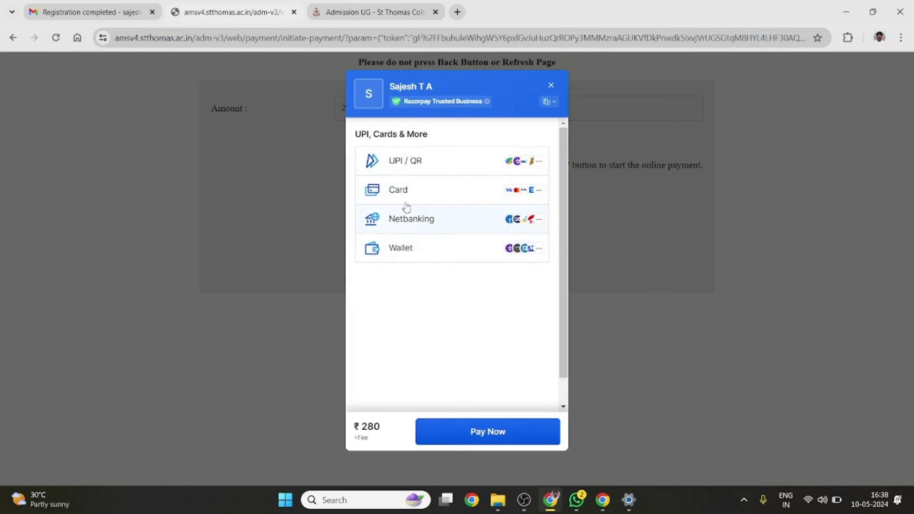
{"action": "left_click", "coordinate": [417, 165]}
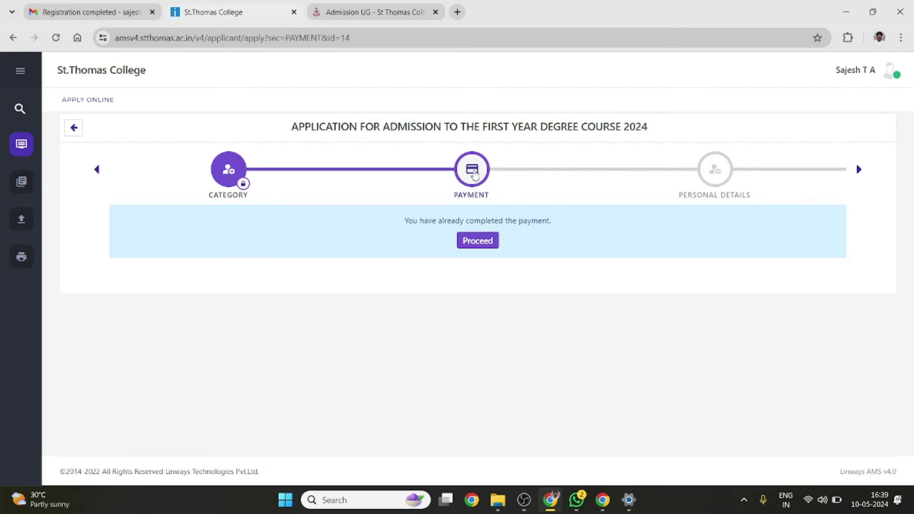
{"action": "left_click", "coordinate": [481, 241]}
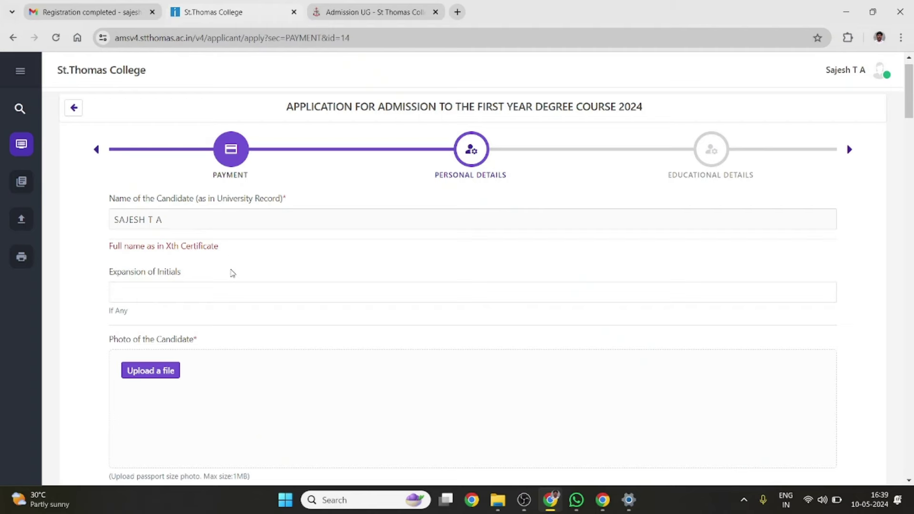
Fill in the expansion of initials, upload the photo, pick the date of birth and enter THRISSUR
{"action": "scroll", "coordinate": [233, 273], "scroll_direction": "down", "scroll_amount": 1}
{"action": "scroll", "coordinate": [232, 273], "scroll_direction": "down", "scroll_amount": 2}
{"action": "left_click", "coordinate": [197, 193]}
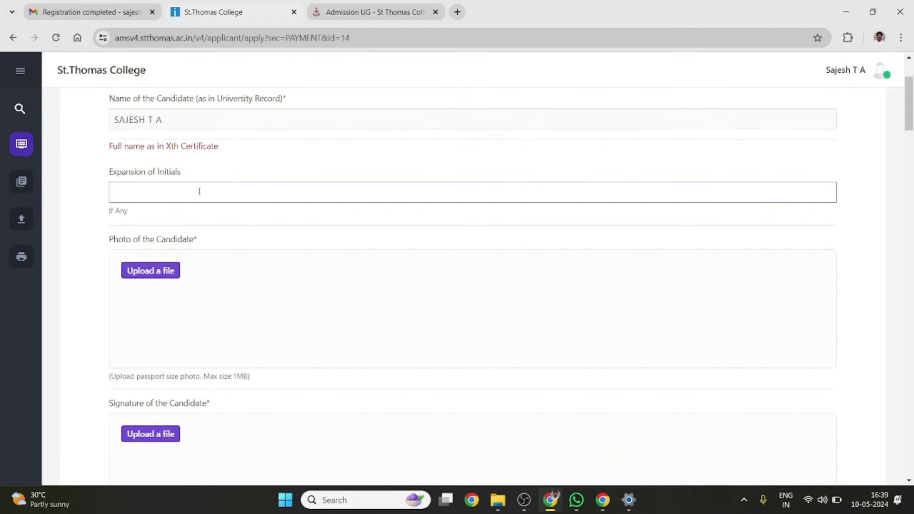
{"action": "scroll", "coordinate": [199, 192], "scroll_direction": "down", "scroll_amount": 1}
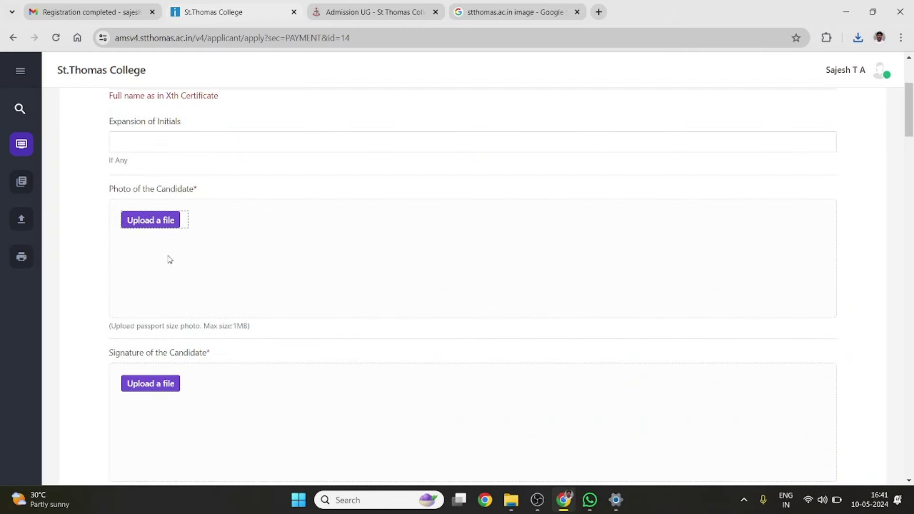
{"action": "scroll", "coordinate": [169, 259], "scroll_direction": "down", "scroll_amount": 1}
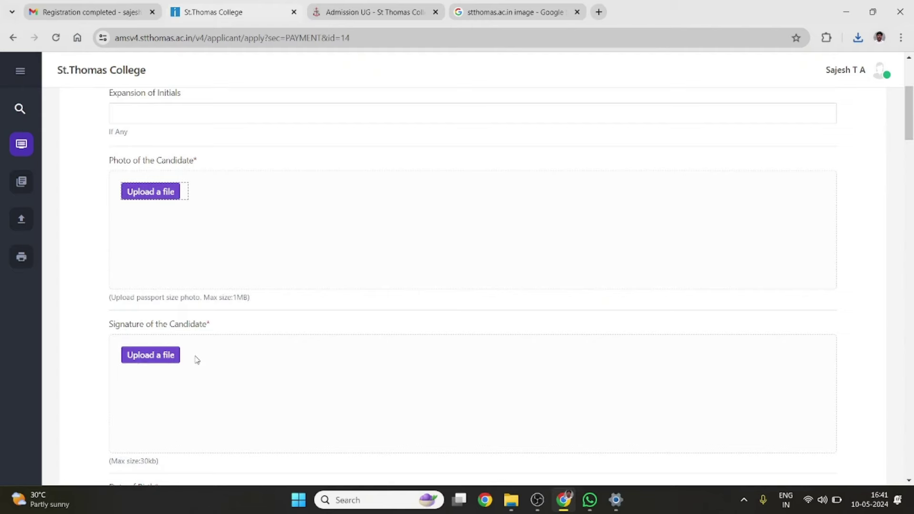
{"action": "left_click", "coordinate": [144, 198]}
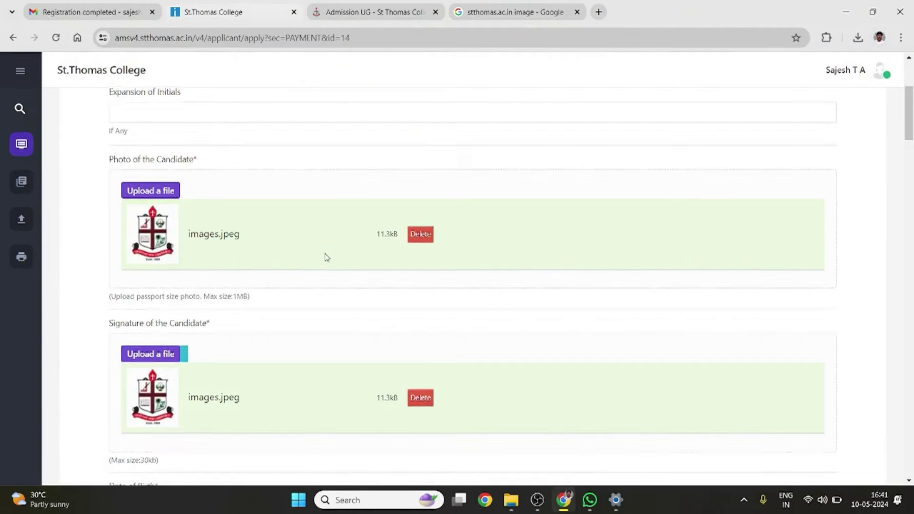
{"action": "scroll", "coordinate": [326, 258], "scroll_direction": "down", "scroll_amount": 3}
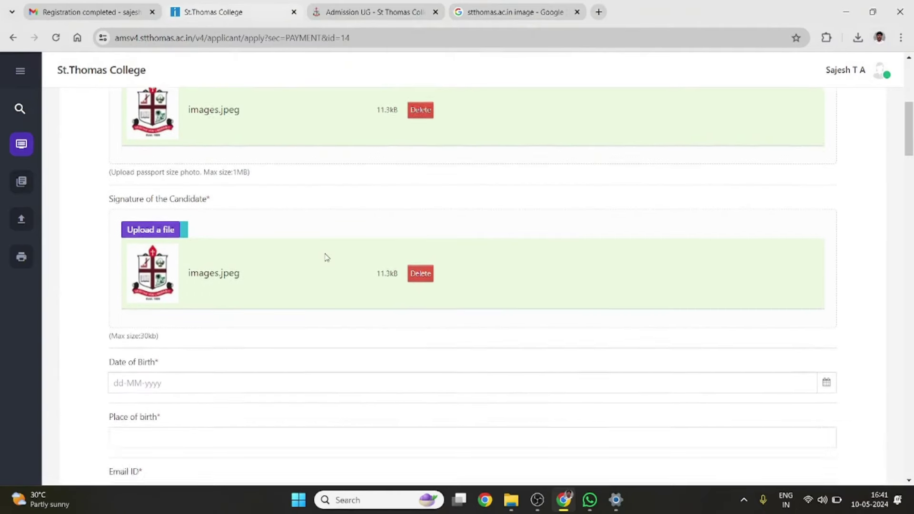
{"action": "left_click", "coordinate": [236, 346]}
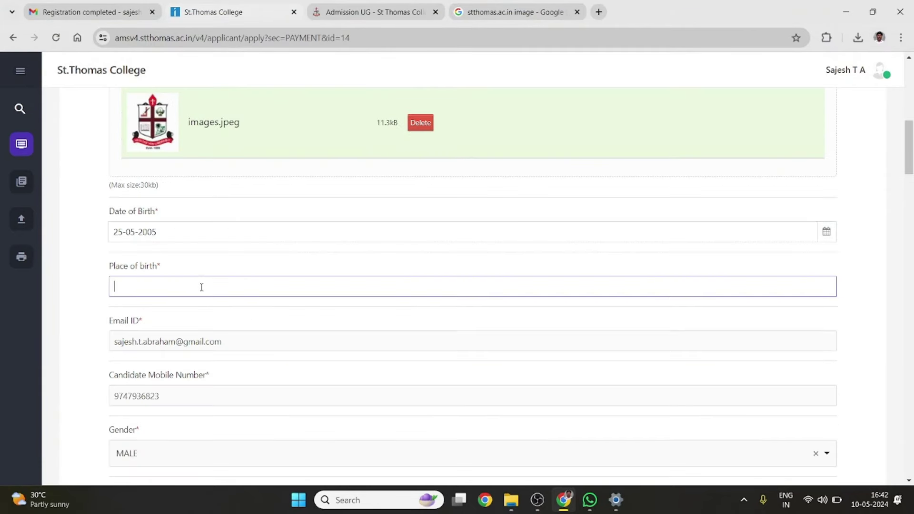
{"action": "type", "text": "THRISSUR"}
Keep gender as MALE, set blood group to A+, and select the Height field
{"action": "scroll", "coordinate": [181, 341], "scroll_direction": "down", "scroll_amount": 3}
{"action": "scroll", "coordinate": [181, 341], "scroll_direction": "down", "scroll_amount": 3}
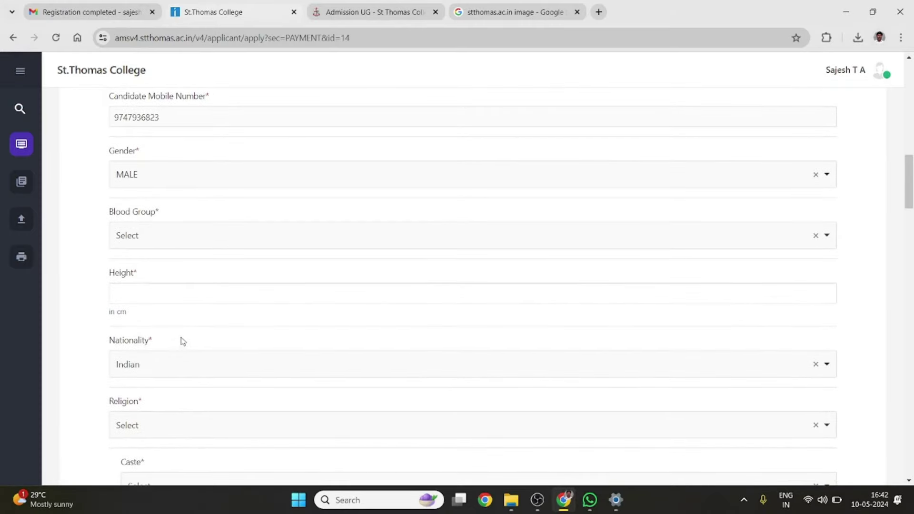
{"action": "scroll", "coordinate": [180, 341], "scroll_direction": "up", "scroll_amount": 1}
{"action": "left_click", "coordinate": [154, 222]}
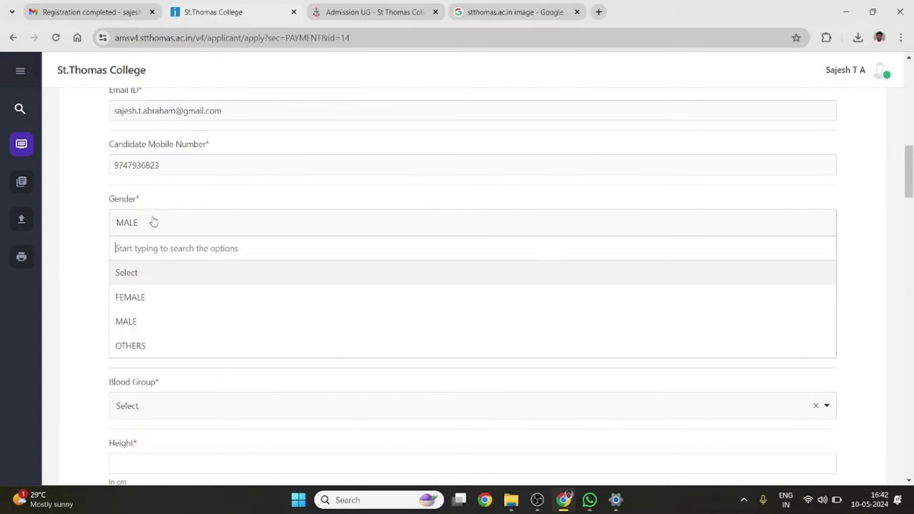
{"action": "left_click", "coordinate": [153, 222]}
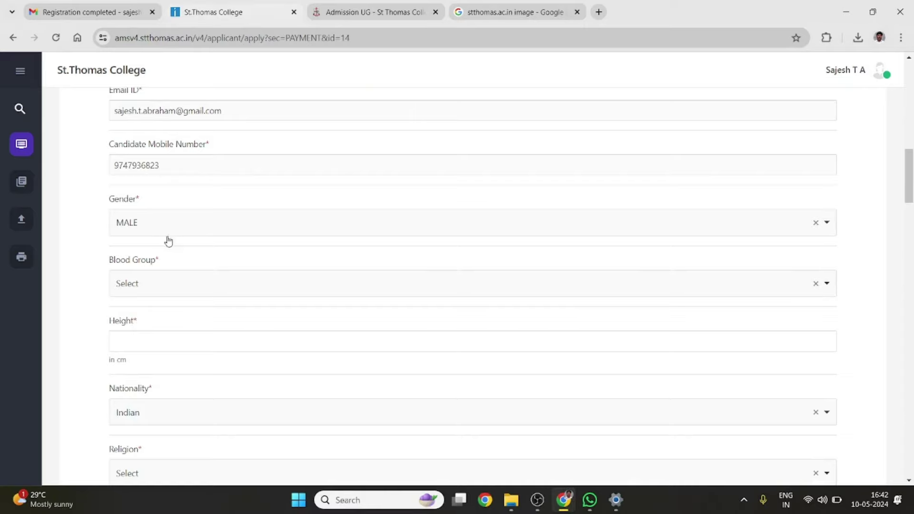
{"action": "scroll", "coordinate": [167, 239], "scroll_direction": "down", "scroll_amount": 1}
{"action": "scroll", "coordinate": [164, 272], "scroll_direction": "down", "scroll_amount": 1}
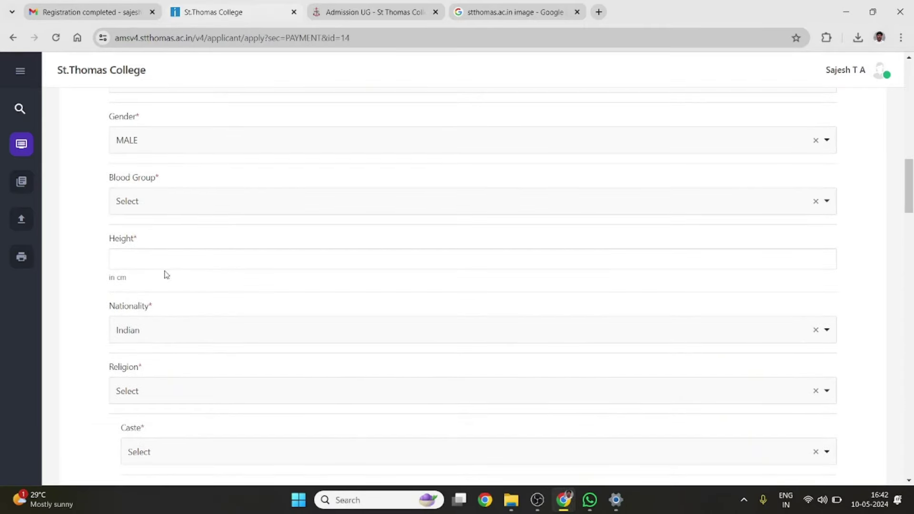
{"action": "left_click", "coordinate": [162, 211]}
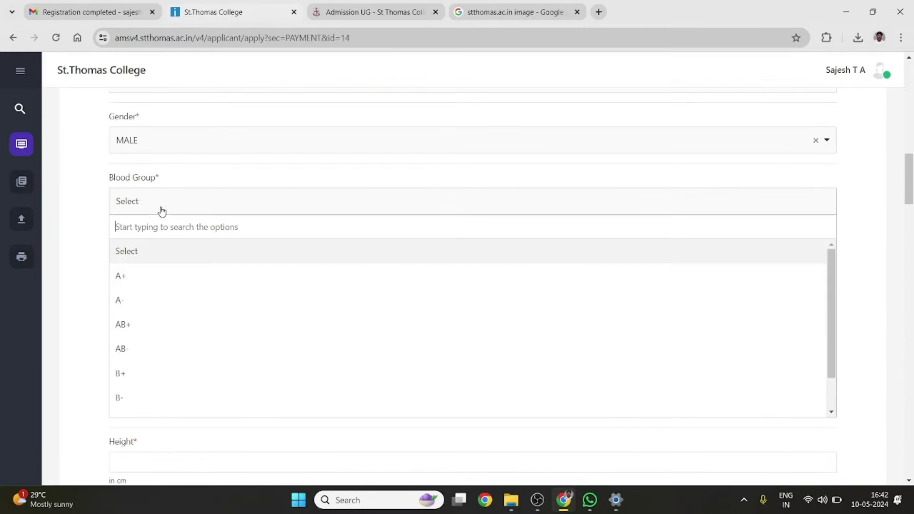
{"action": "left_click", "coordinate": [148, 283]}
{"action": "left_click", "coordinate": [177, 261]}
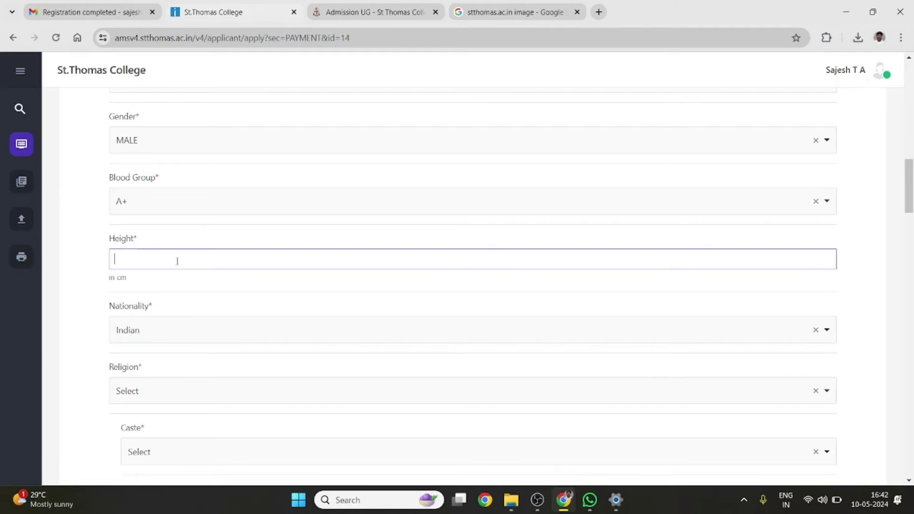
Enter height 172, set religion to No Religion and caste to No Caste
{"action": "type", "text": "172"}
{"action": "scroll", "coordinate": [177, 262], "scroll_direction": "down", "scroll_amount": 2}
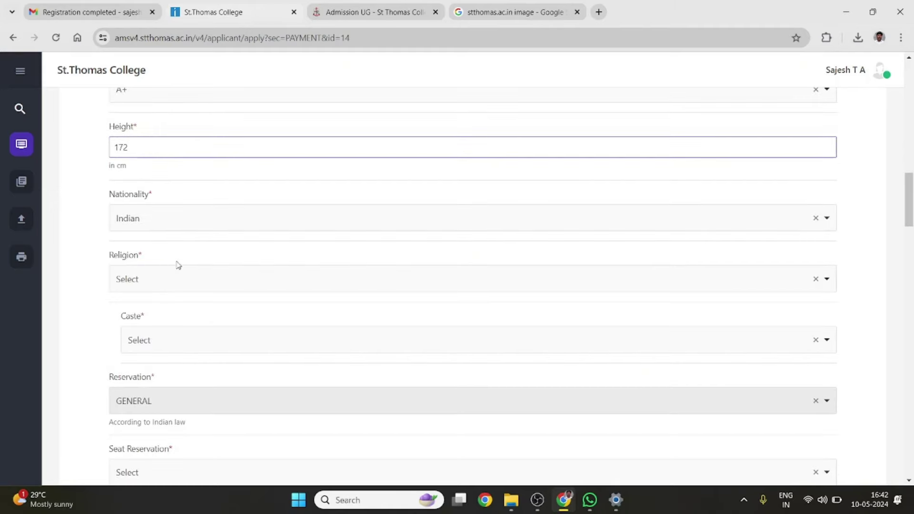
{"action": "left_click", "coordinate": [156, 281]}
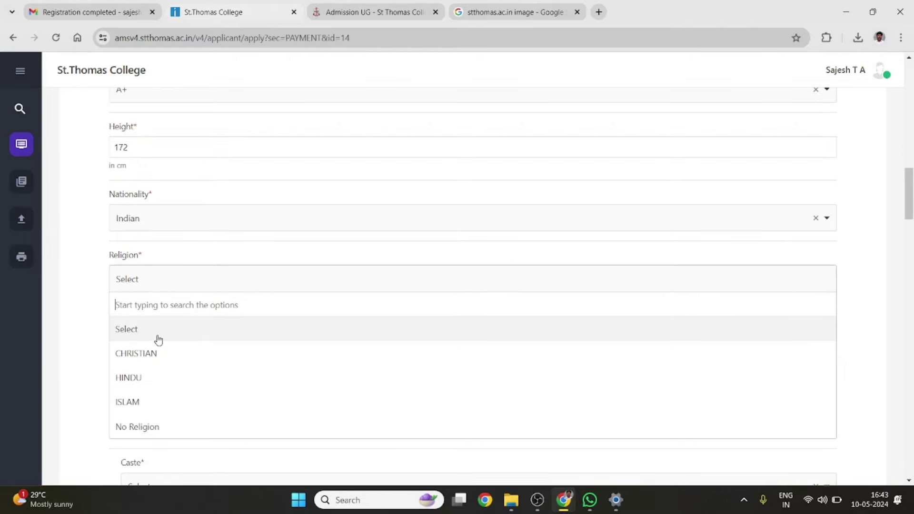
{"action": "scroll", "coordinate": [158, 341], "scroll_direction": "down", "scroll_amount": 1}
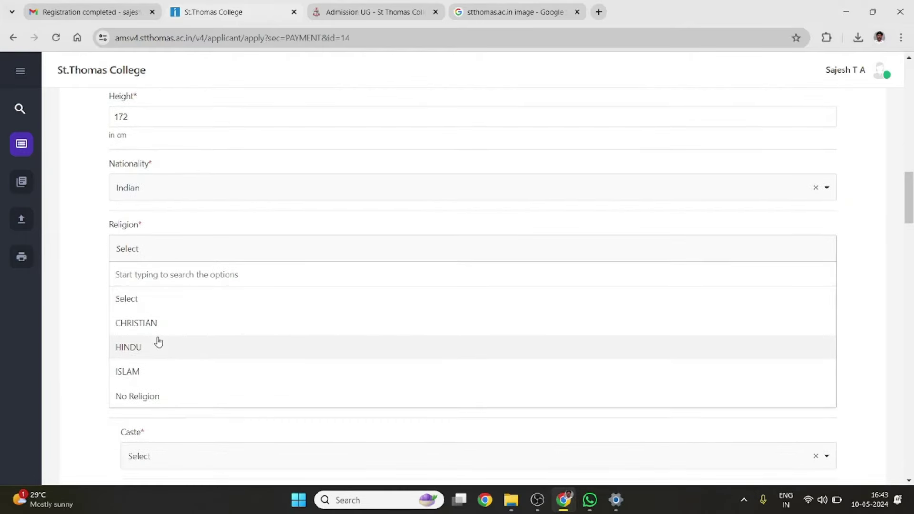
{"action": "left_click", "coordinate": [147, 403]}
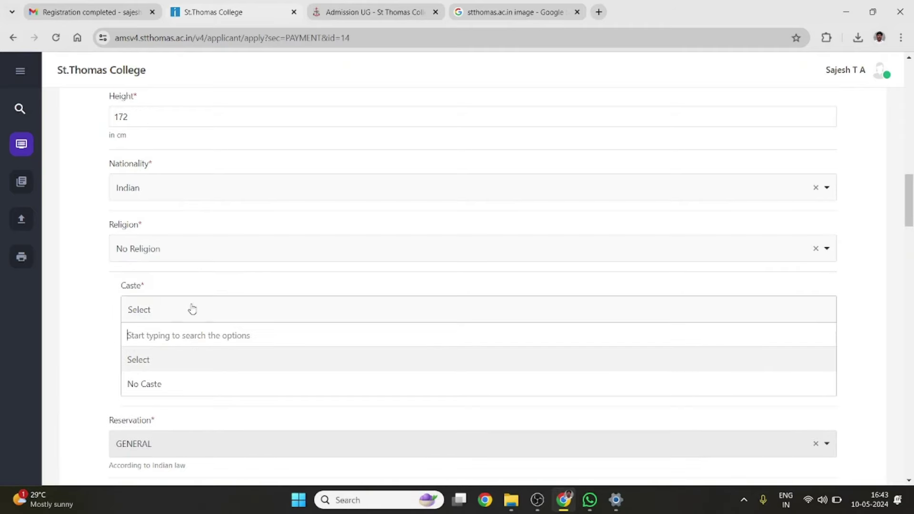
{"action": "left_click", "coordinate": [153, 387]}
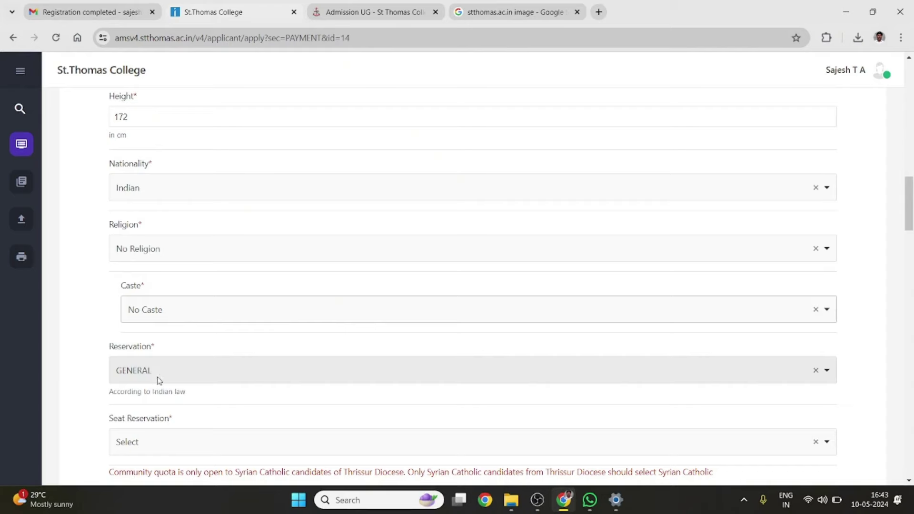
Set the seat reservation to Syrian Catholic (Syro Malabar Thrissur Diocese)
{"action": "scroll", "coordinate": [178, 284], "scroll_direction": "down", "scroll_amount": 5}
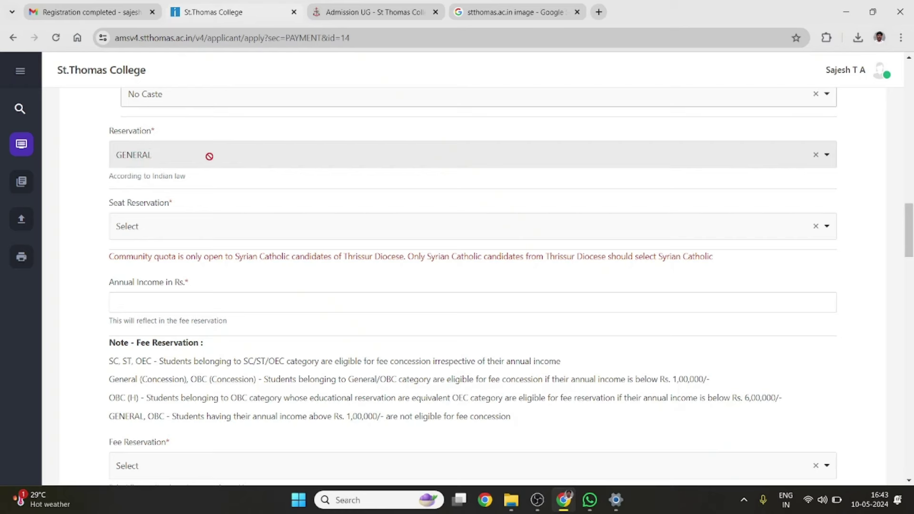
{"action": "scroll", "coordinate": [210, 157], "scroll_direction": "down", "scroll_amount": 1}
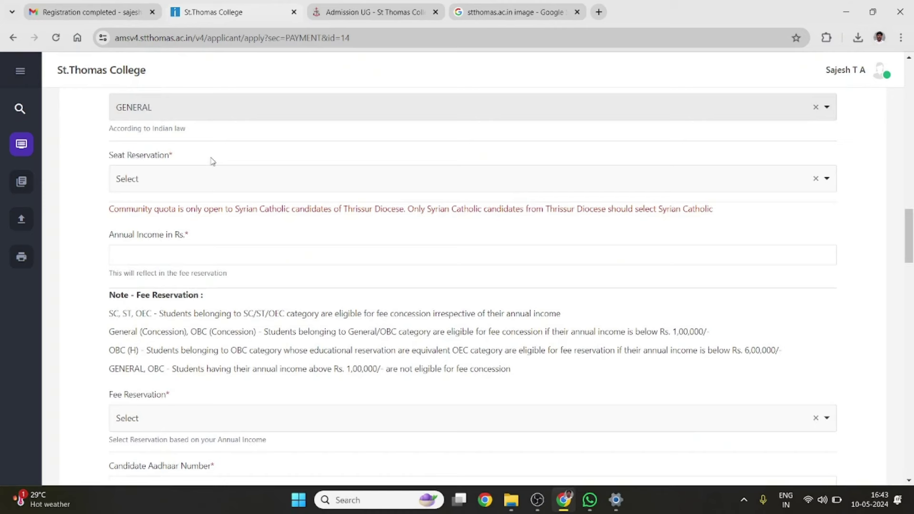
{"action": "left_click", "coordinate": [198, 180]}
{"action": "scroll", "coordinate": [213, 238], "scroll_direction": "down", "scroll_amount": 1}
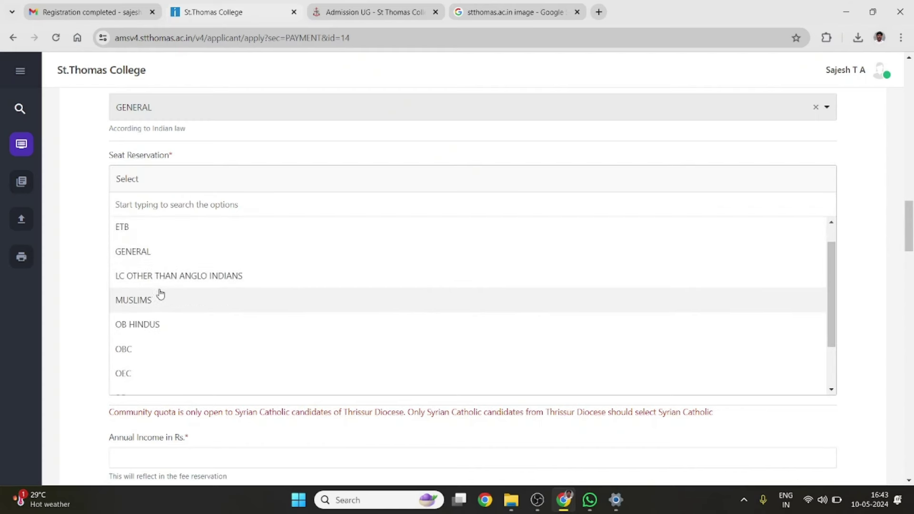
{"action": "scroll", "coordinate": [160, 296], "scroll_direction": "down", "scroll_amount": 2}
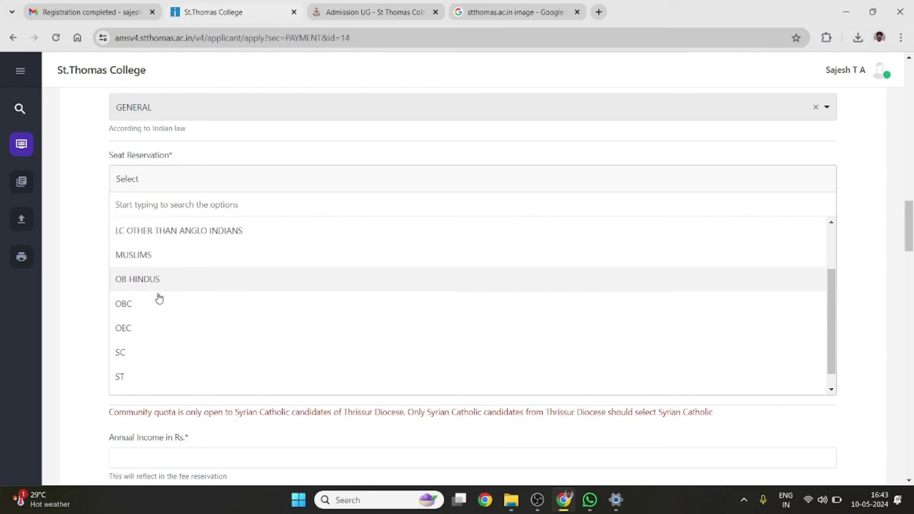
{"action": "scroll", "coordinate": [158, 298], "scroll_direction": "down", "scroll_amount": 1}
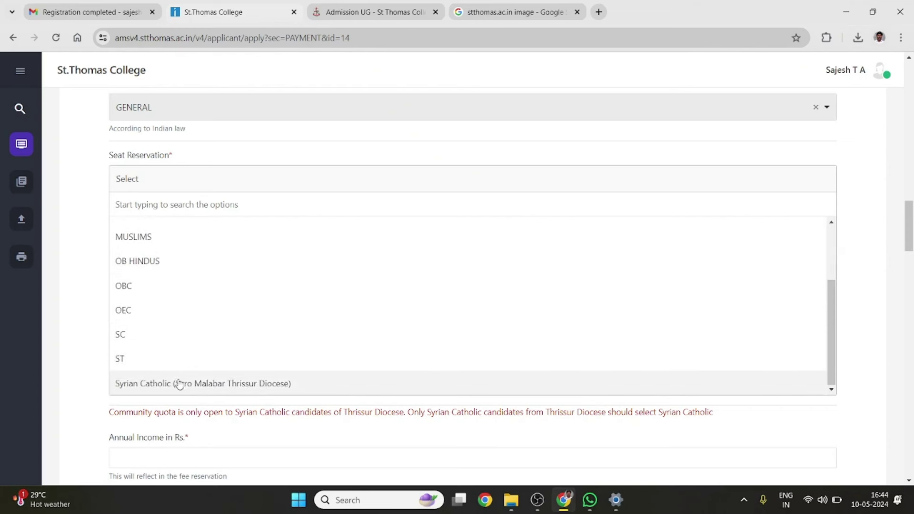
{"action": "scroll", "coordinate": [259, 288], "scroll_direction": "up", "scroll_amount": 3}
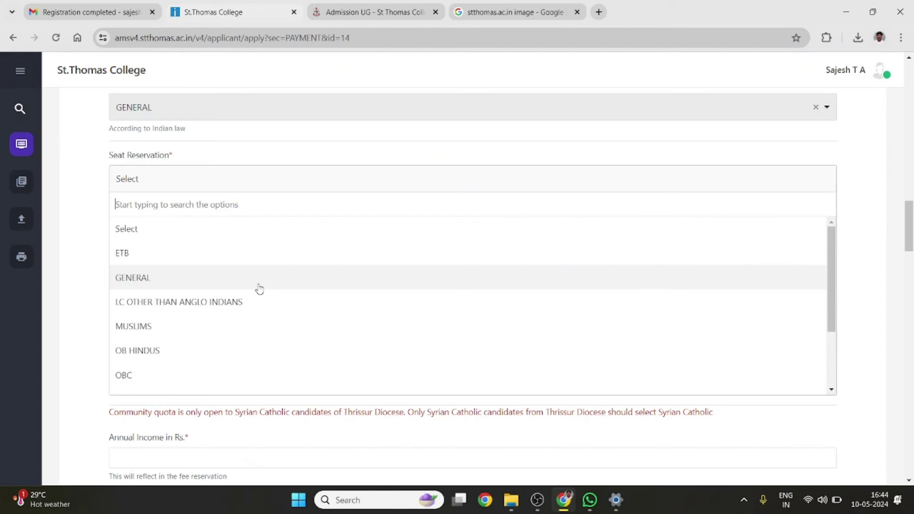
{"action": "scroll", "coordinate": [259, 288], "scroll_direction": "down", "scroll_amount": 2}
{"action": "scroll", "coordinate": [259, 289], "scroll_direction": "up", "scroll_amount": 1}
{"action": "scroll", "coordinate": [186, 252], "scroll_direction": "down", "scroll_amount": 1}
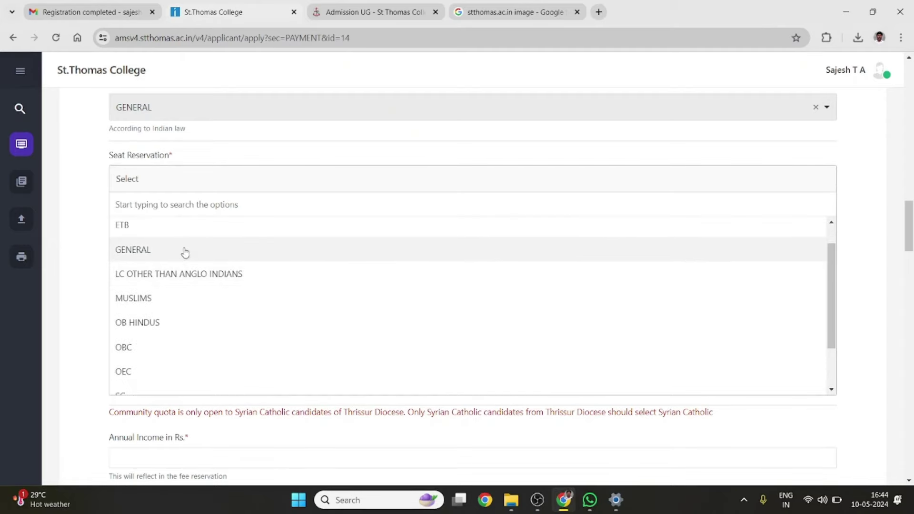
{"action": "scroll", "coordinate": [183, 253], "scroll_direction": "down", "scroll_amount": 2}
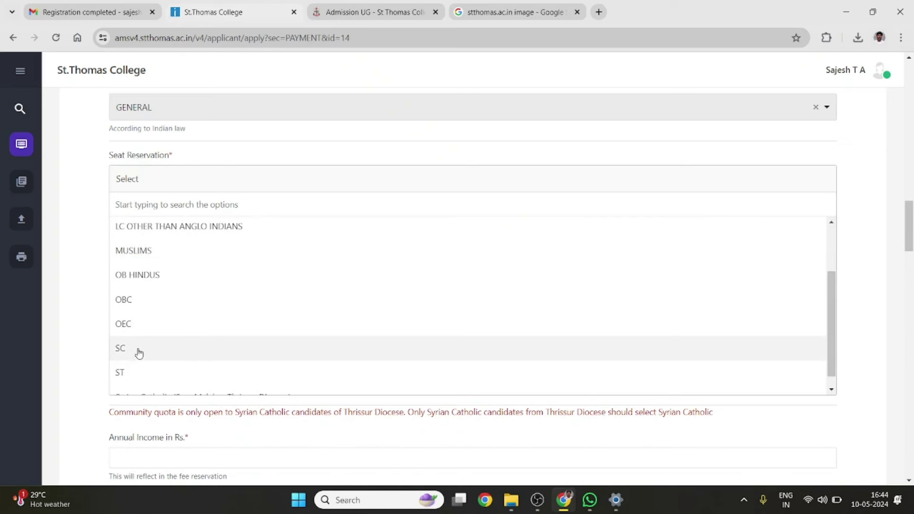
{"action": "scroll", "coordinate": [180, 279], "scroll_direction": "up", "scroll_amount": 2}
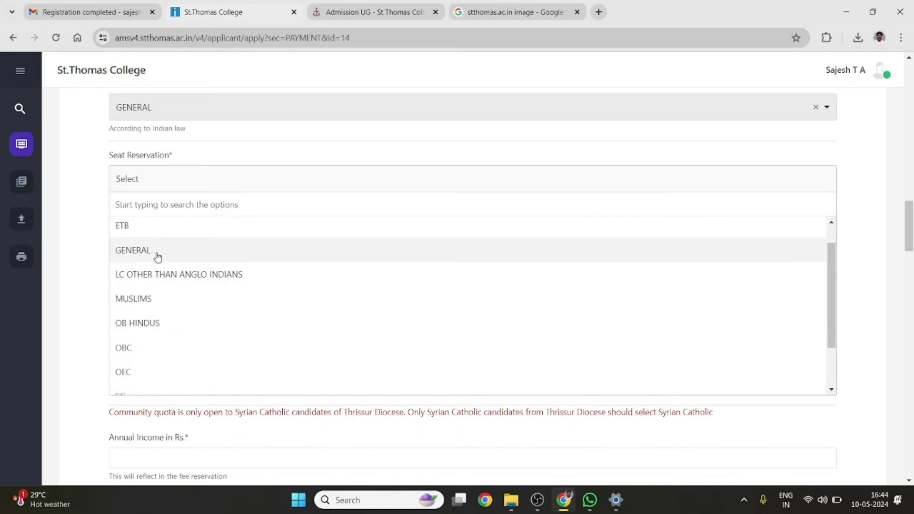
{"action": "scroll", "coordinate": [171, 253], "scroll_direction": "down", "scroll_amount": 3}
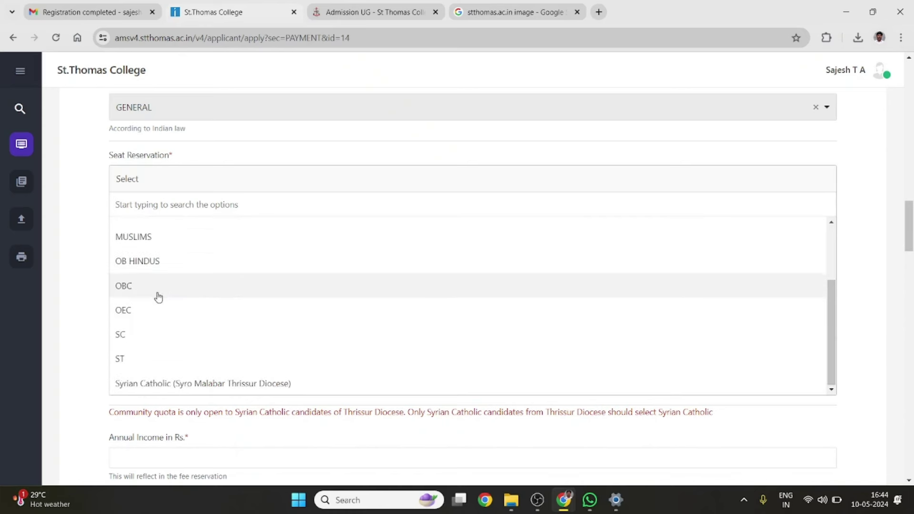
{"action": "scroll", "coordinate": [143, 354], "scroll_direction": "down", "scroll_amount": 1}
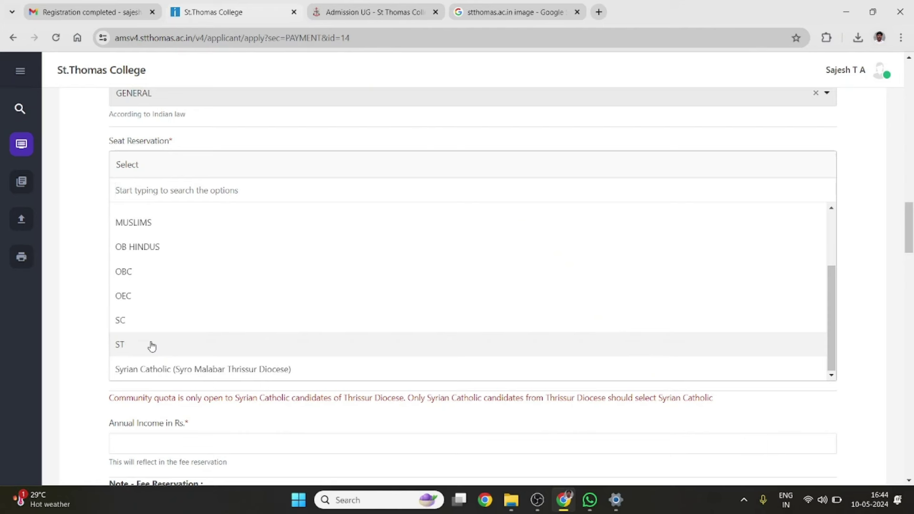
{"action": "left_click", "coordinate": [163, 369]}
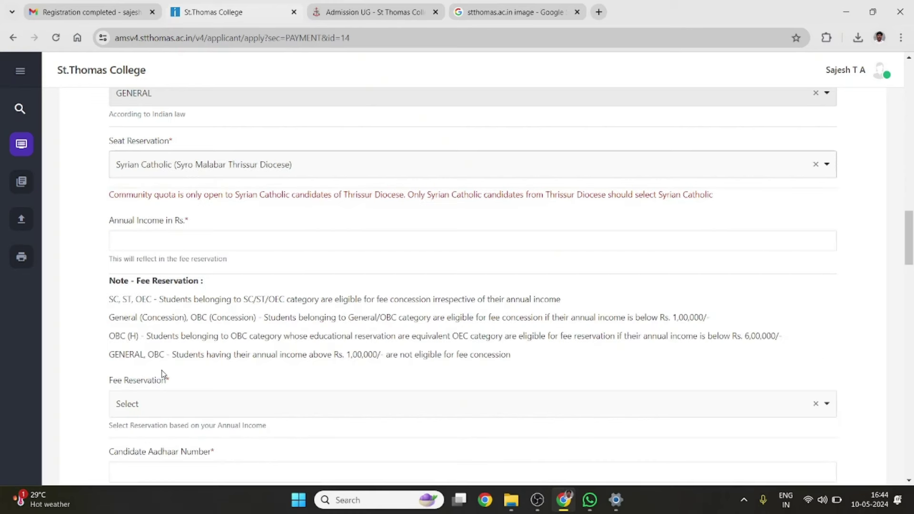
Switch the seat reservation from Syrian Catholic to SC, then settle on GENERAL
{"action": "left_click", "coordinate": [170, 167]}
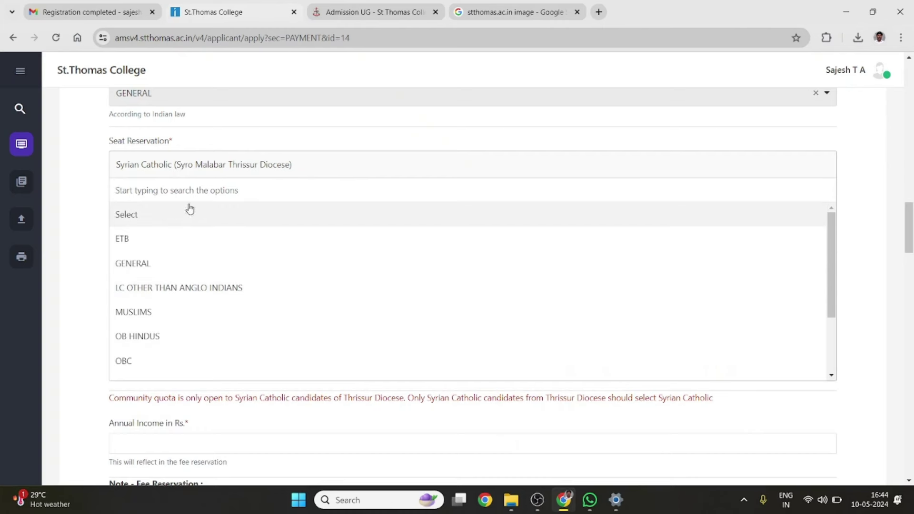
{"action": "left_click", "coordinate": [226, 163]}
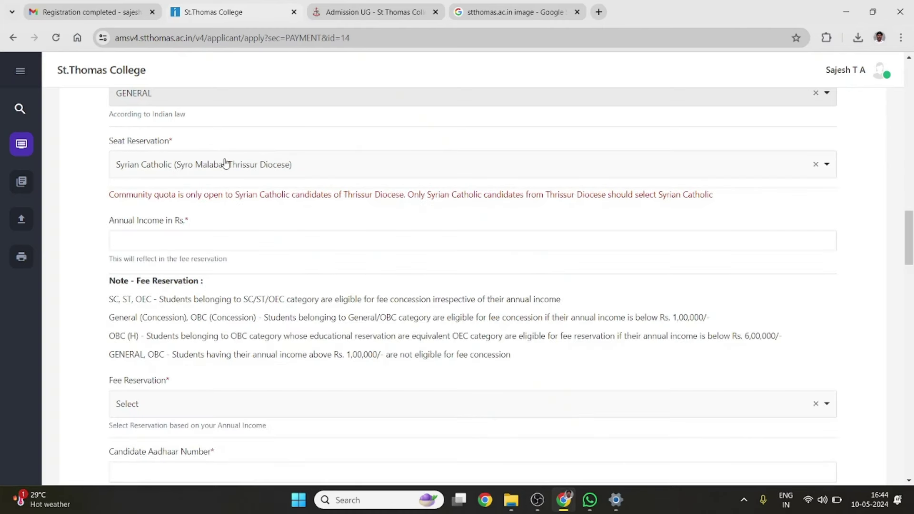
{"action": "left_click", "coordinate": [226, 163]}
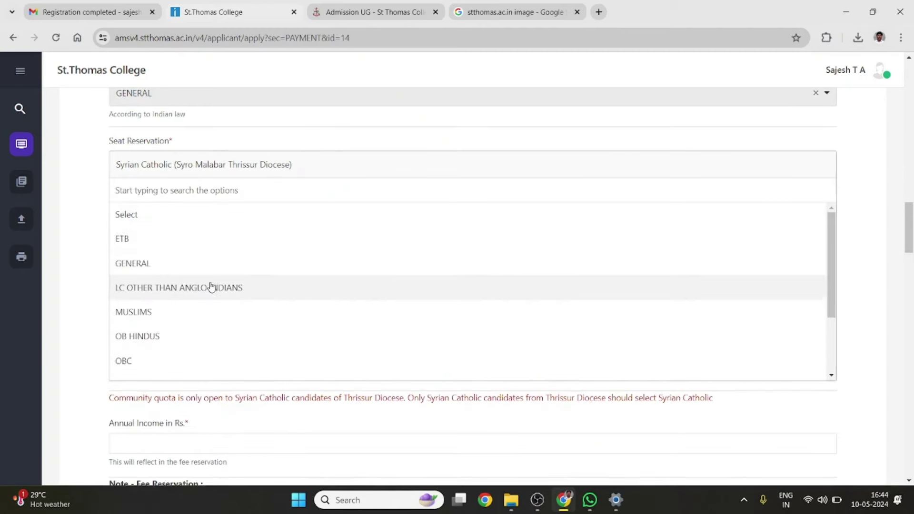
{"action": "scroll", "coordinate": [210, 288], "scroll_direction": "down", "scroll_amount": 3}
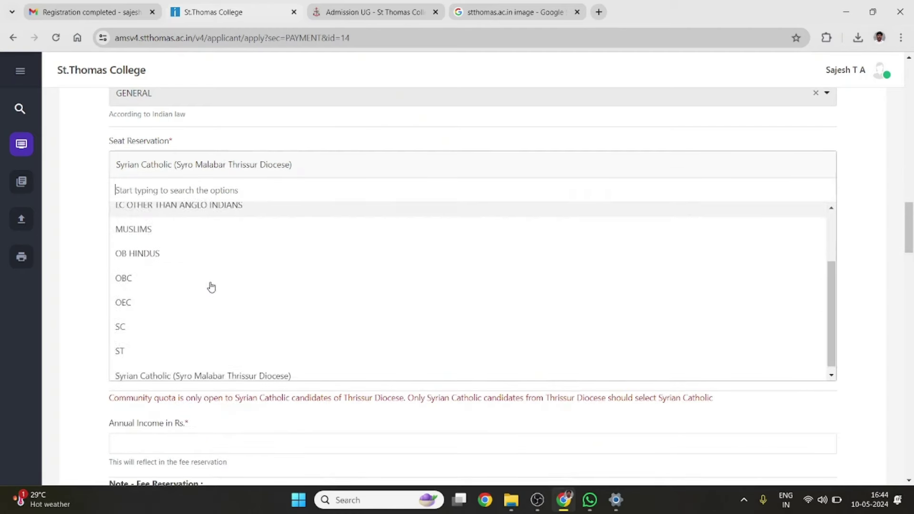
{"action": "left_click", "coordinate": [147, 328]}
{"action": "left_click", "coordinate": [208, 164]}
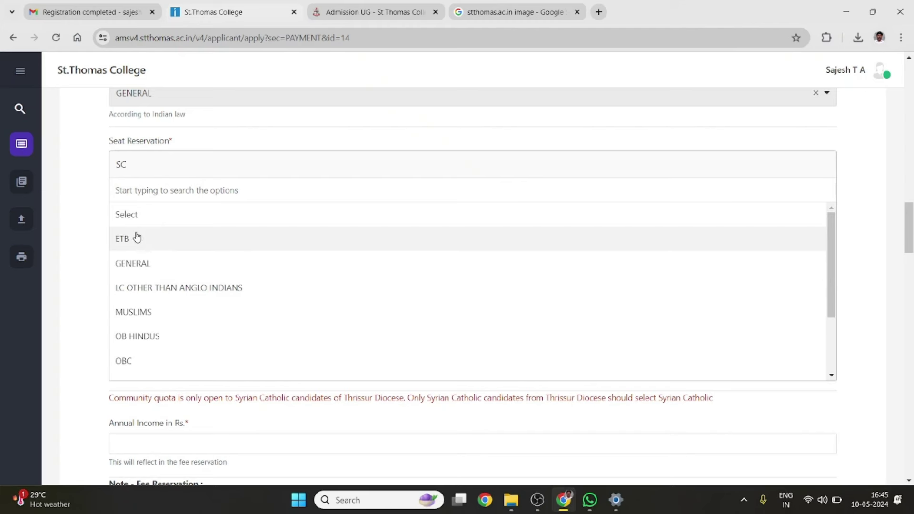
{"action": "scroll", "coordinate": [136, 237], "scroll_direction": "down", "scroll_amount": 1}
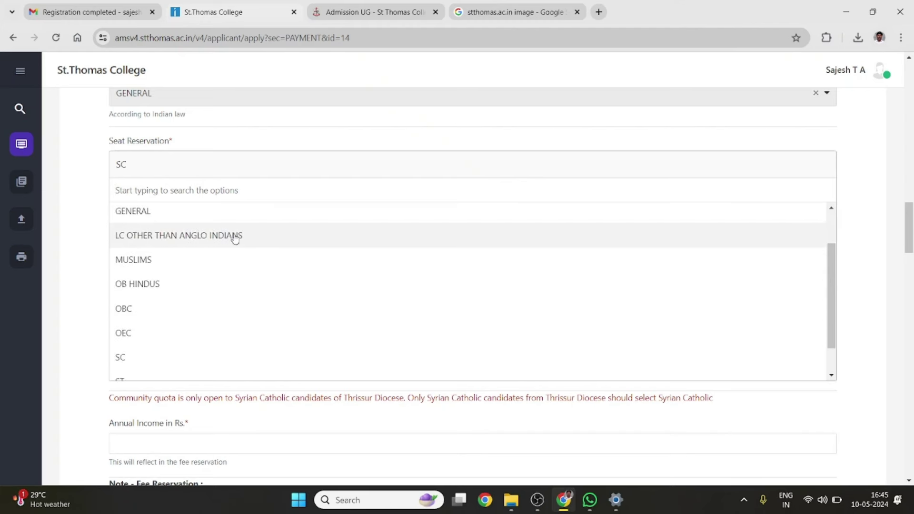
{"action": "scroll", "coordinate": [159, 259], "scroll_direction": "down", "scroll_amount": 1}
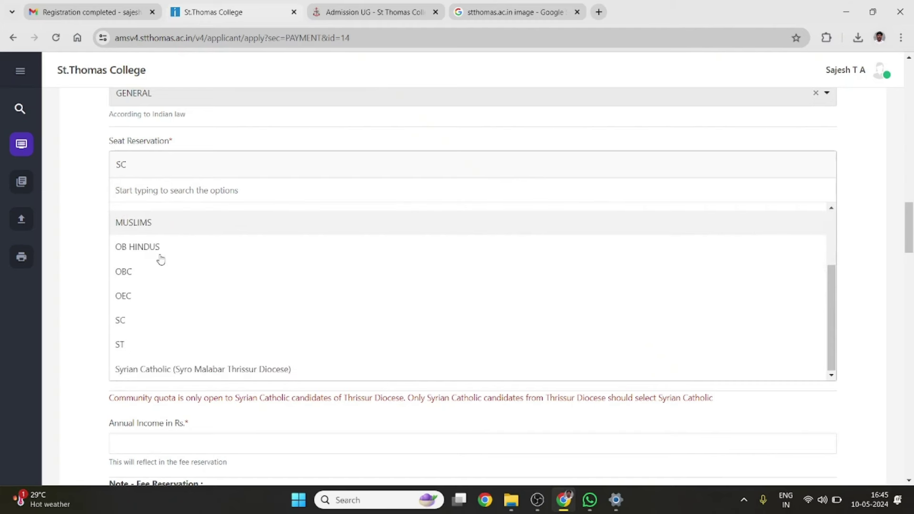
{"action": "scroll", "coordinate": [150, 291], "scroll_direction": "up", "scroll_amount": 2}
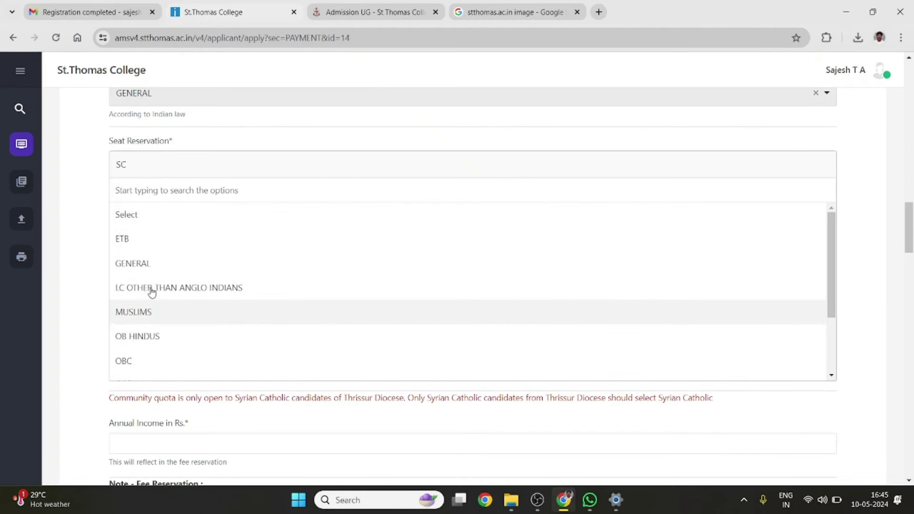
{"action": "left_click", "coordinate": [173, 170]}
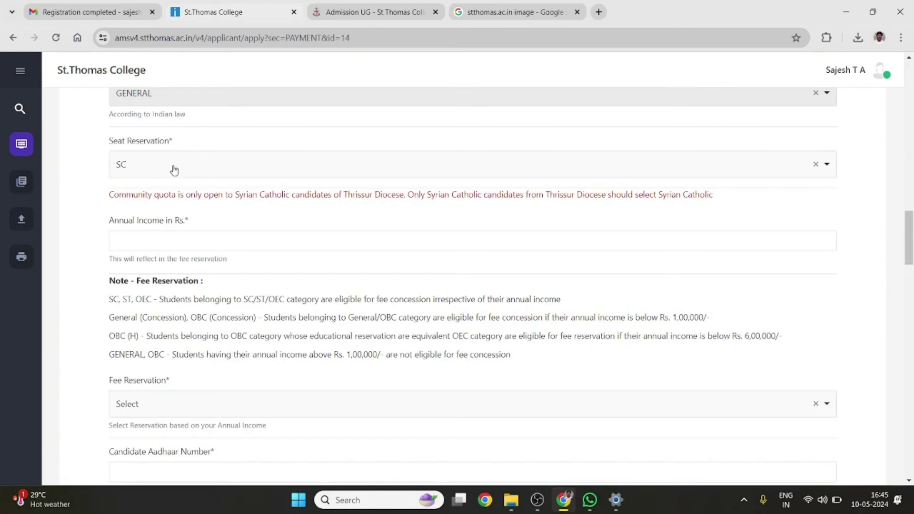
{"action": "left_click", "coordinate": [172, 177]}
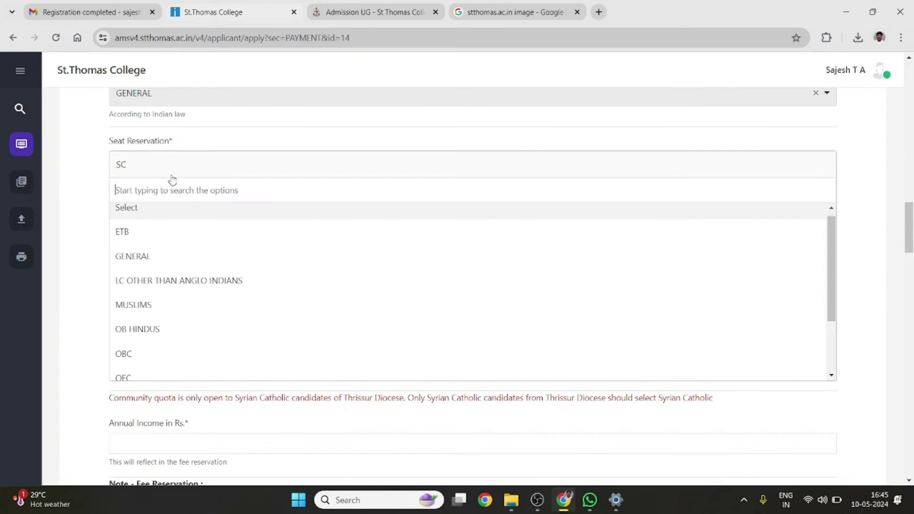
{"action": "left_click", "coordinate": [151, 260]}
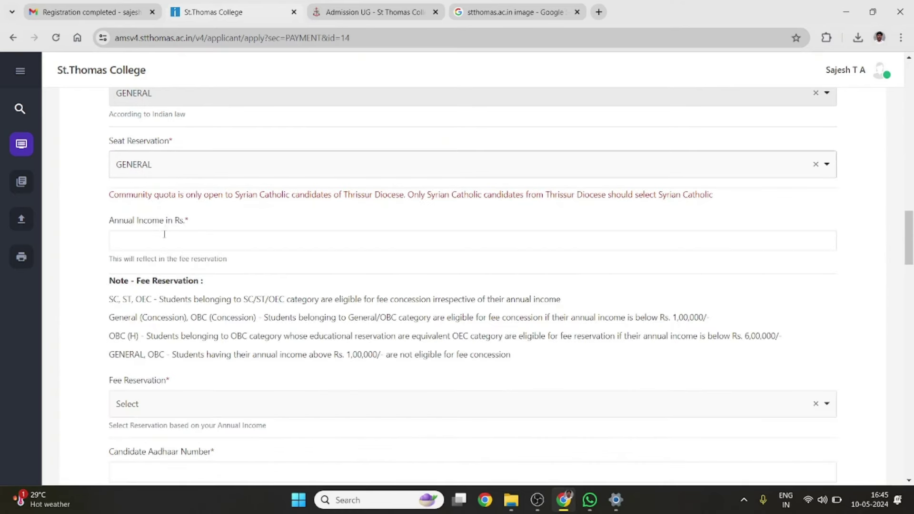
Enter 200000 as the annual income
{"action": "left_click", "coordinate": [164, 236]}
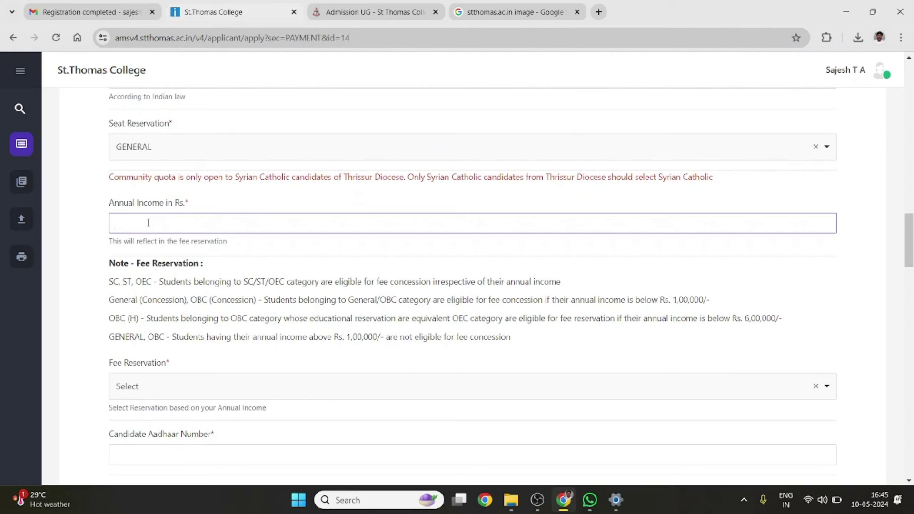
{"action": "type", "text": "2000"}
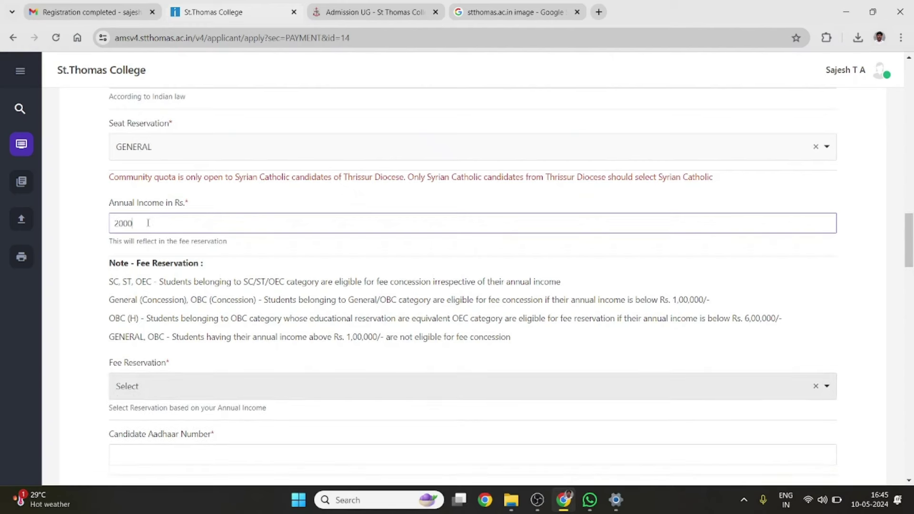
{"action": "type", "text": "00"}
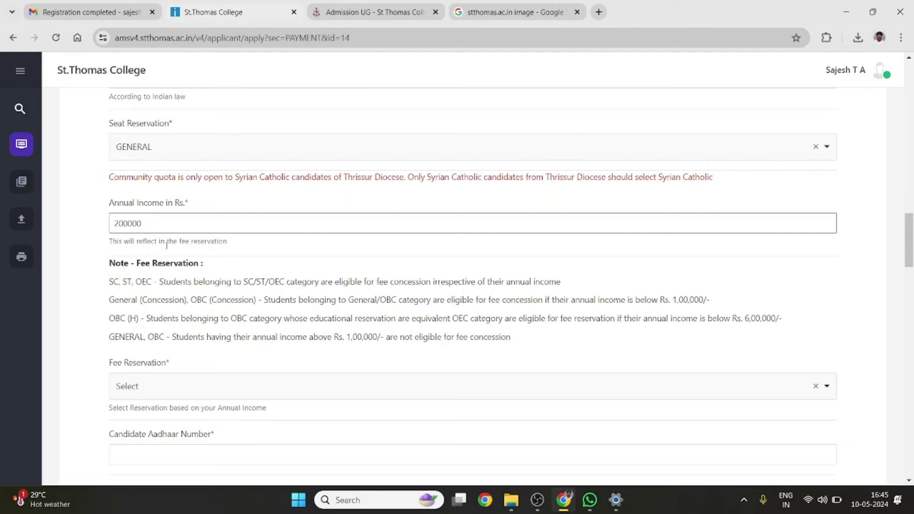
{"action": "left_click", "coordinate": [167, 245]}
Set the fee reservation to GENERAL
{"action": "scroll", "coordinate": [167, 246], "scroll_direction": "down", "scroll_amount": 2}
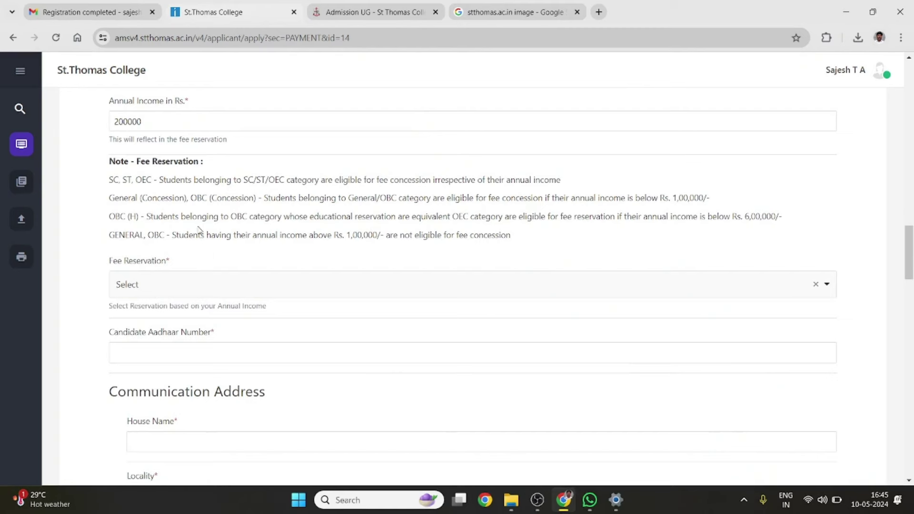
{"action": "scroll", "coordinate": [220, 203], "scroll_direction": "down", "scroll_amount": 1}
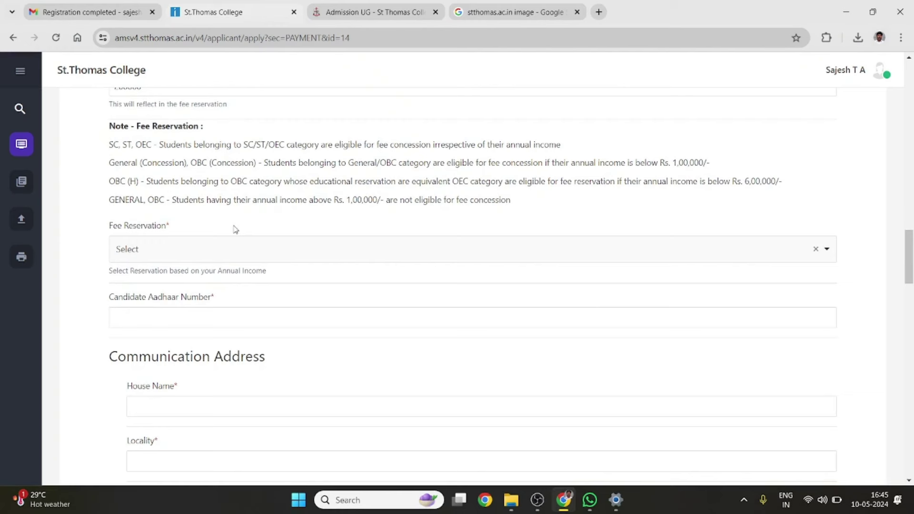
{"action": "left_click", "coordinate": [202, 261]}
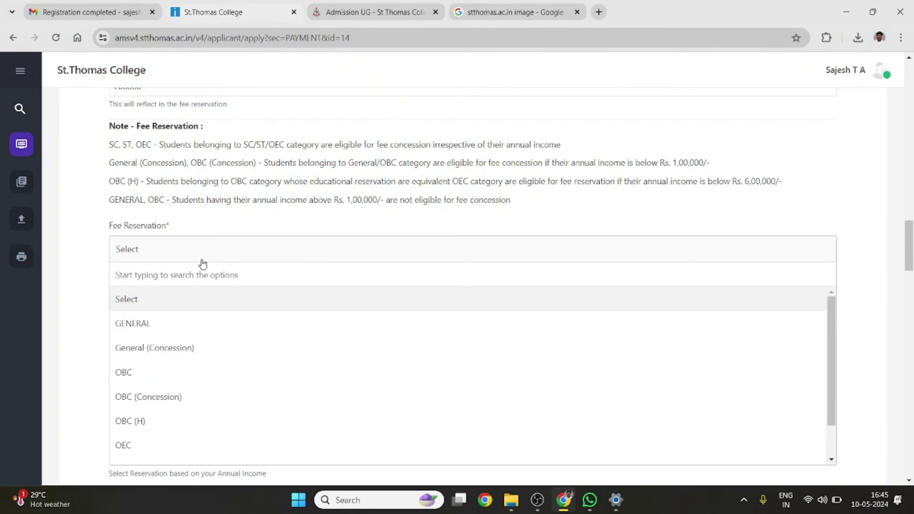
{"action": "left_click", "coordinate": [198, 196]}
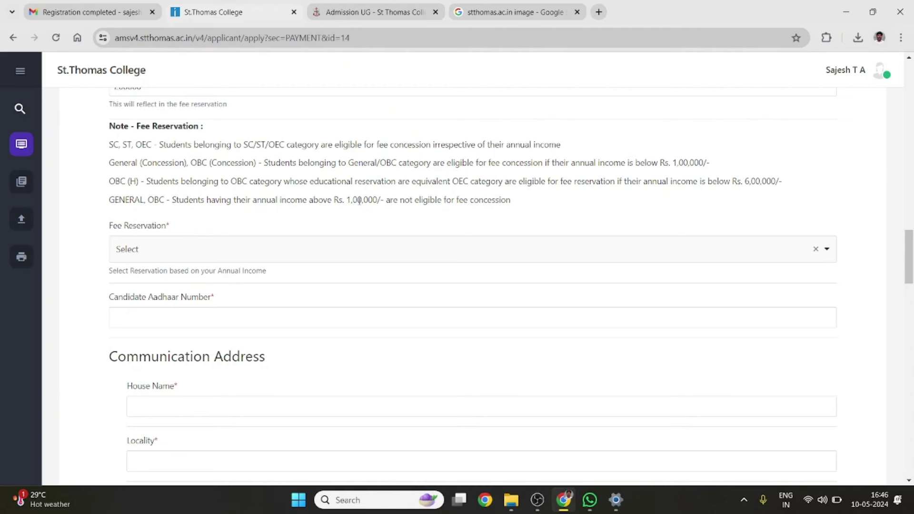
{"action": "left_click", "coordinate": [254, 254]}
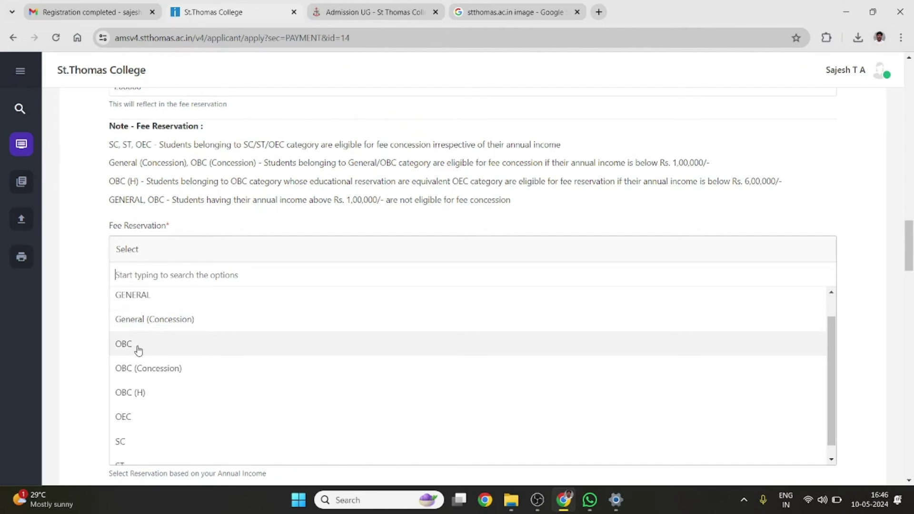
{"action": "scroll", "coordinate": [179, 380], "scroll_direction": "down", "scroll_amount": 1}
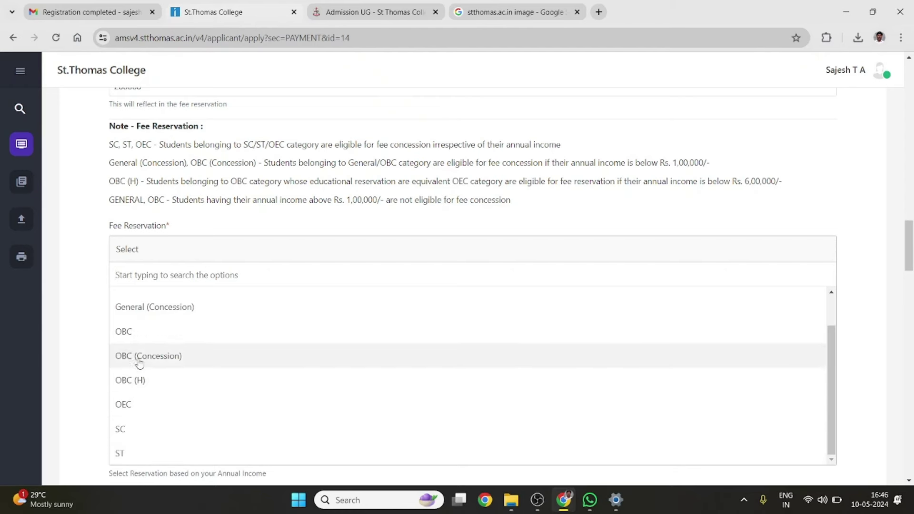
{"action": "scroll", "coordinate": [148, 316], "scroll_direction": "up", "scroll_amount": 1}
{"action": "left_click", "coordinate": [149, 319]}
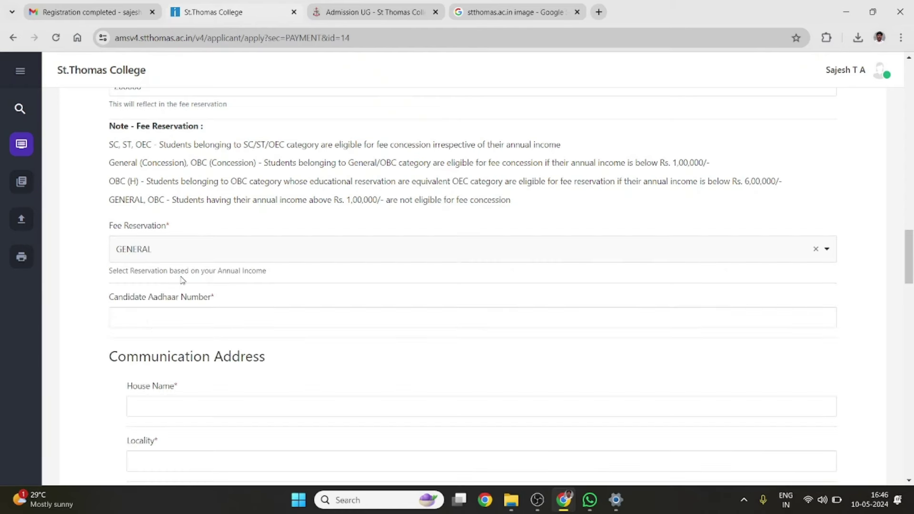
{"action": "scroll", "coordinate": [182, 280], "scroll_direction": "up", "scroll_amount": 3}
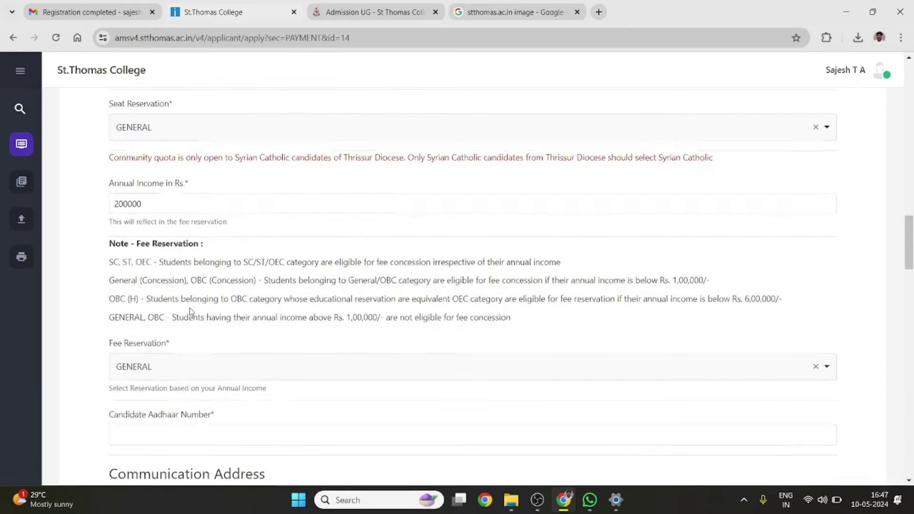
Enter the candidate's Aadhaar number in the Candidate Aadhaar Number field
{"action": "scroll", "coordinate": [191, 247], "scroll_direction": "up", "scroll_amount": 1}
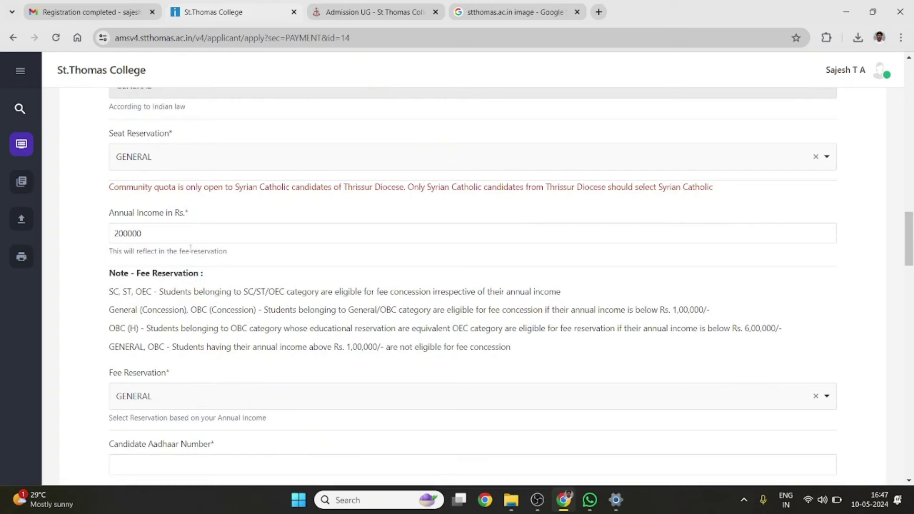
{"action": "scroll", "coordinate": [206, 226], "scroll_direction": "up", "scroll_amount": 3}
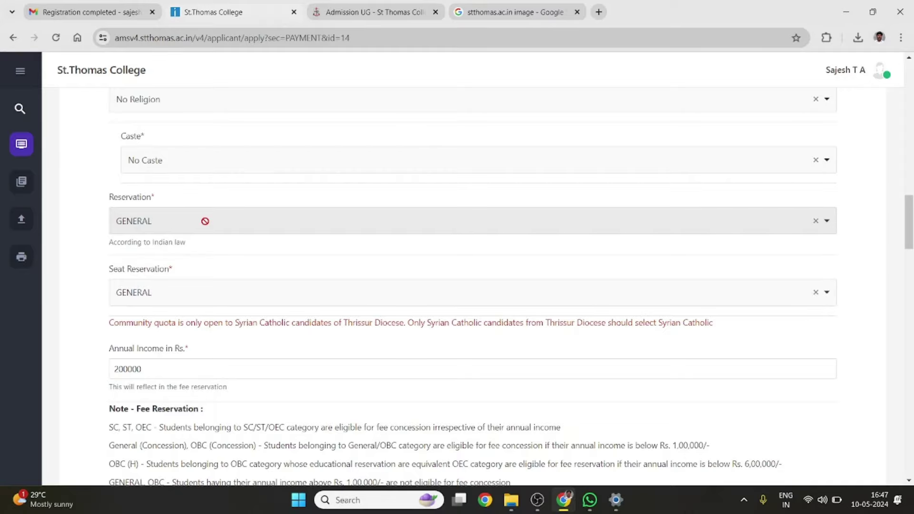
{"action": "scroll", "coordinate": [205, 221], "scroll_direction": "down", "scroll_amount": 6}
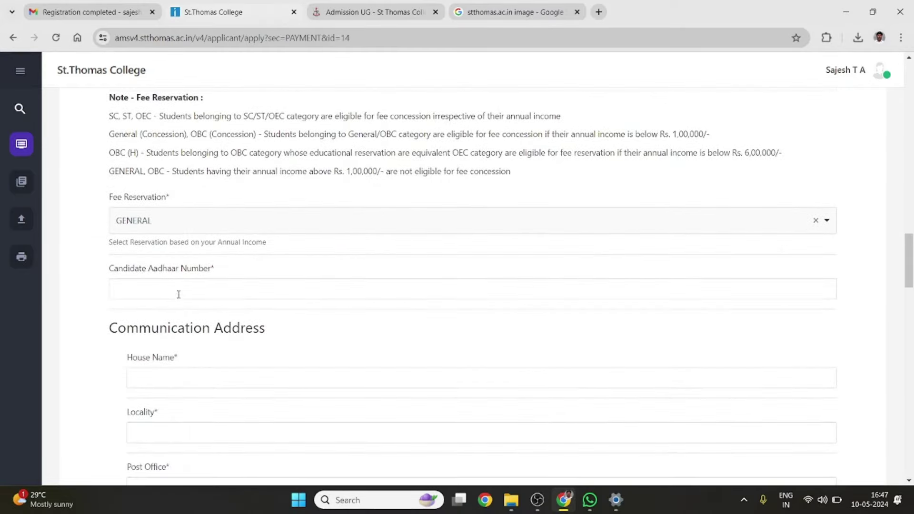
{"action": "left_click", "coordinate": [179, 294]}
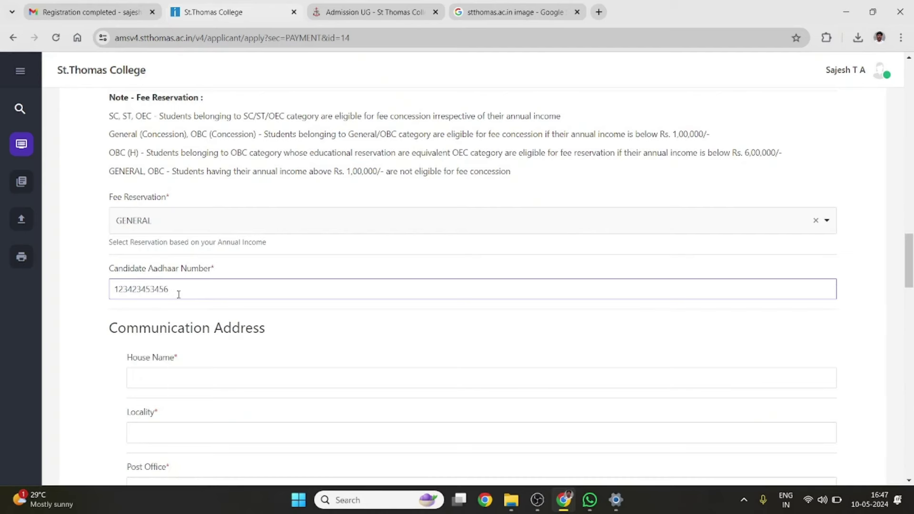
{"action": "left_click", "coordinate": [243, 327]}
Fill in the house name and the remaining address and parent fields
{"action": "left_click", "coordinate": [207, 386]}
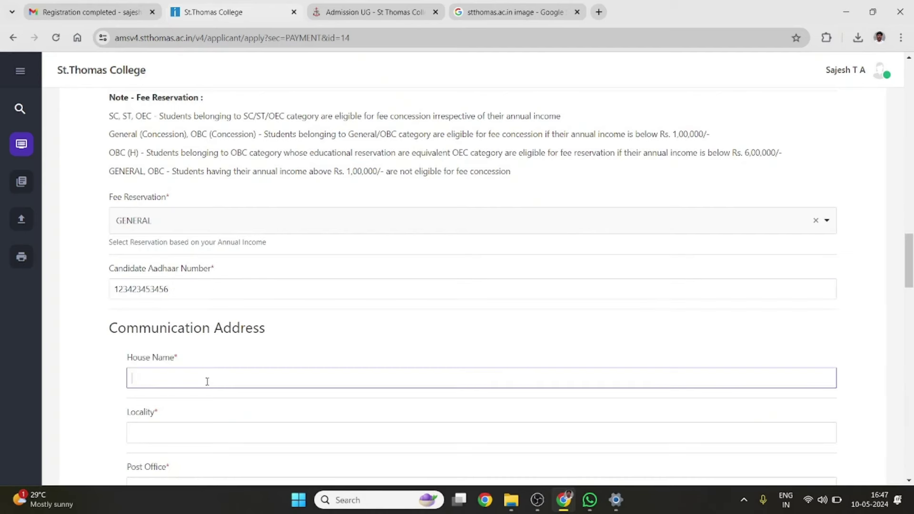
{"action": "scroll", "coordinate": [207, 386], "scroll_direction": "down", "scroll_amount": 3}
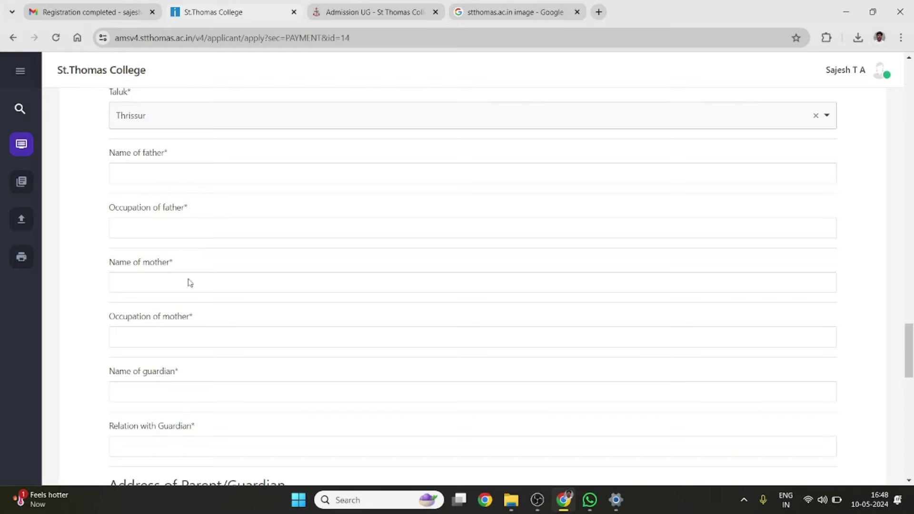
{"action": "scroll", "coordinate": [184, 300], "scroll_direction": "down", "scroll_amount": 1}
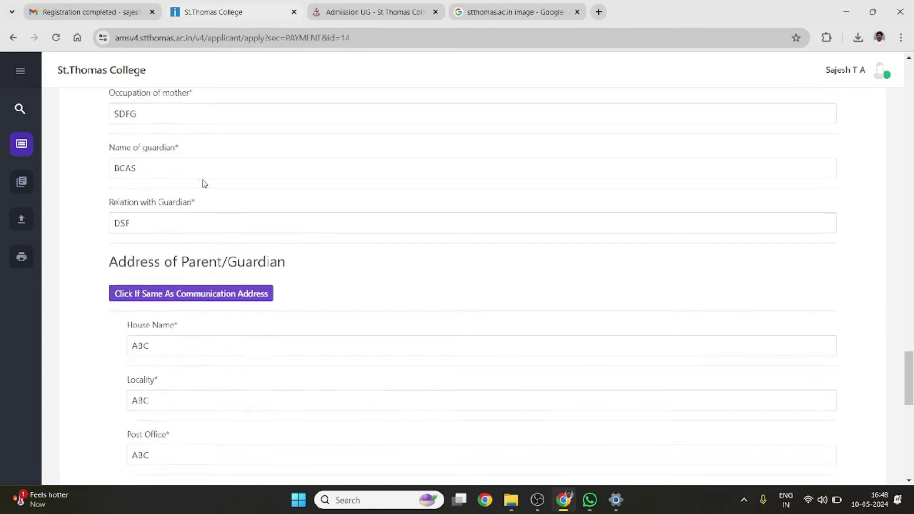
{"action": "scroll", "coordinate": [204, 184], "scroll_direction": "down", "scroll_amount": 2}
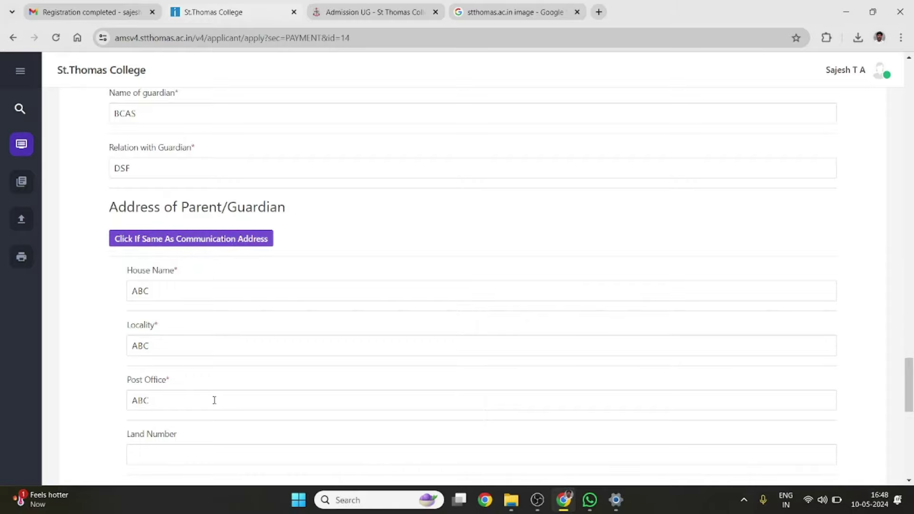
{"action": "scroll", "coordinate": [214, 400], "scroll_direction": "down", "scroll_amount": 5}
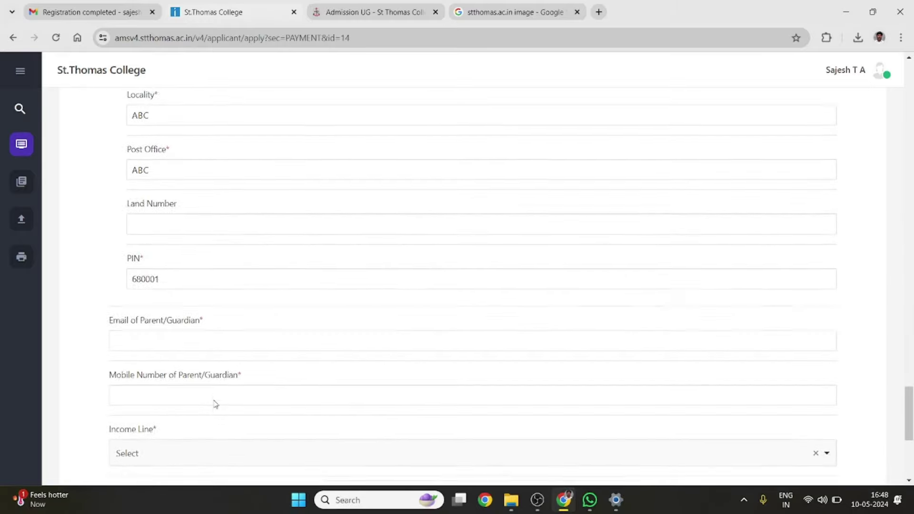
{"action": "scroll", "coordinate": [214, 402], "scroll_direction": "down", "scroll_amount": 1}
{"action": "scroll", "coordinate": [186, 293], "scroll_direction": "down", "scroll_amount": 1}
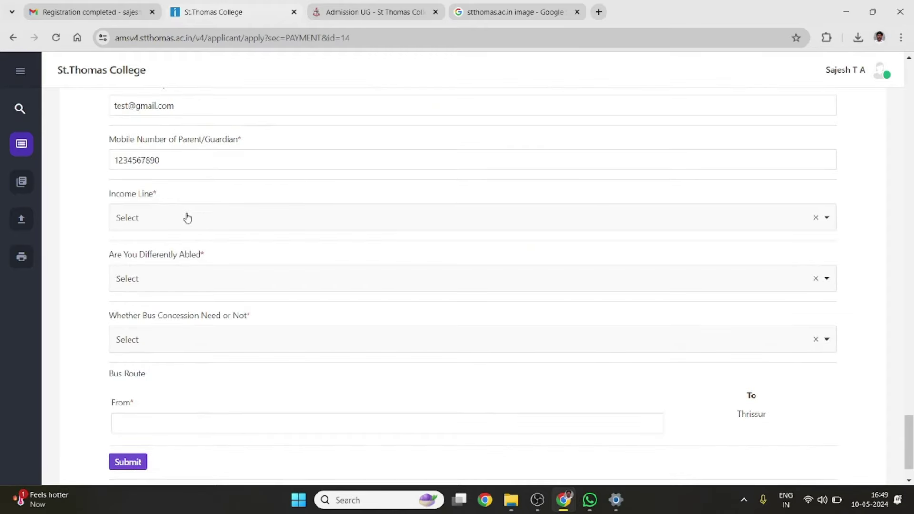
Set income line APL, differently abled Yes, bus concession No, fill From, and submit
{"action": "left_click", "coordinate": [187, 218]}
{"action": "scroll", "coordinate": [167, 262], "scroll_direction": "down", "scroll_amount": 1}
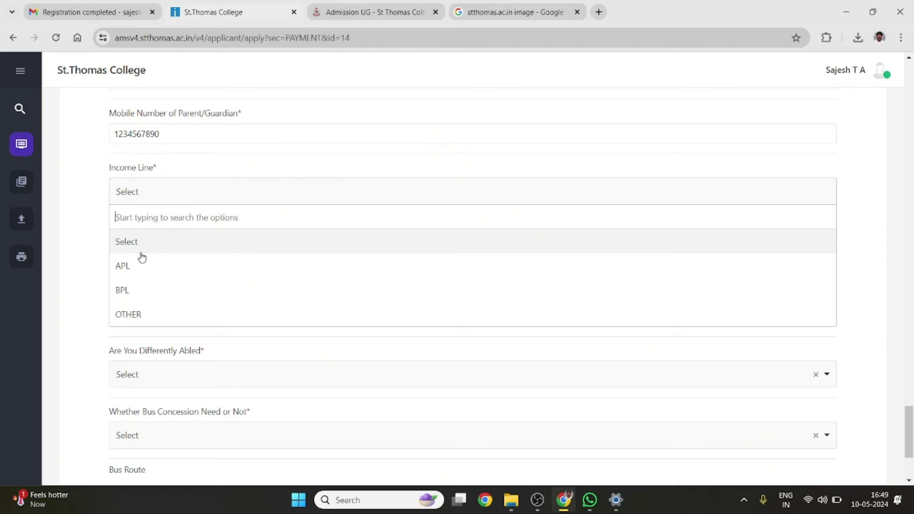
{"action": "left_click", "coordinate": [159, 266]}
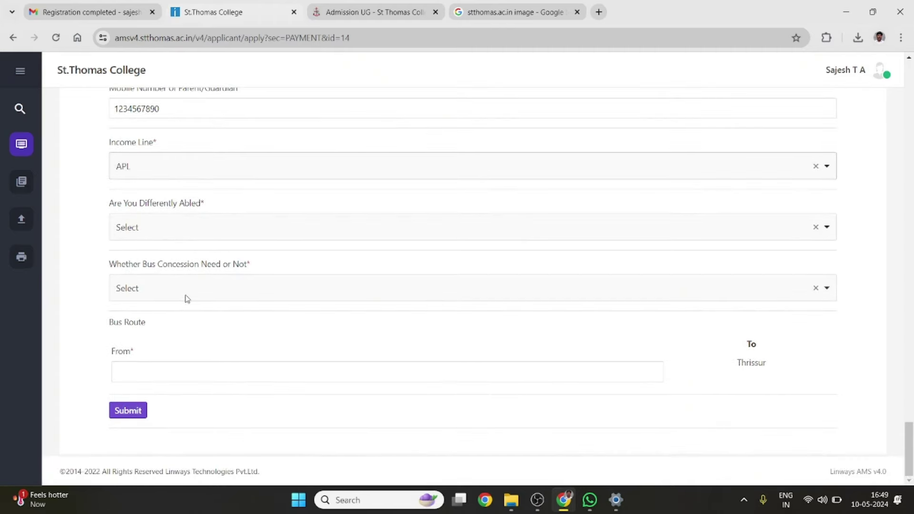
{"action": "left_click", "coordinate": [174, 229]}
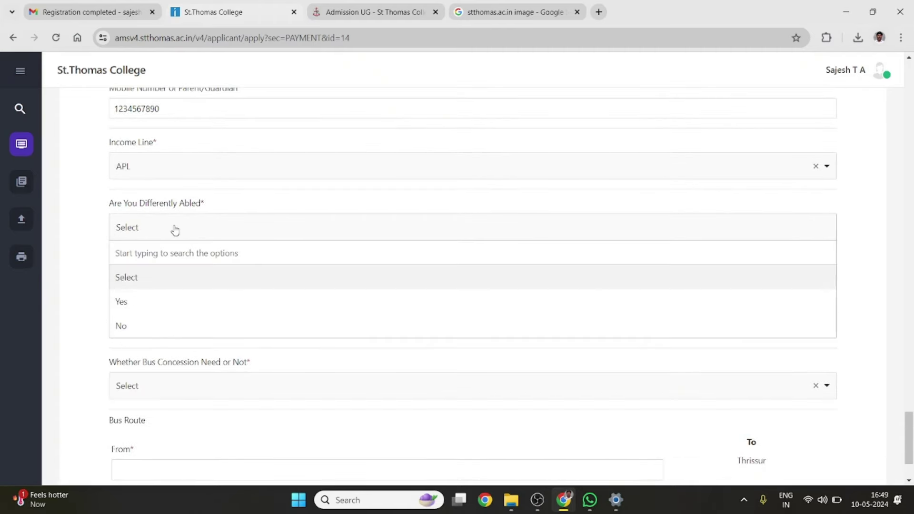
{"action": "left_click", "coordinate": [142, 307]}
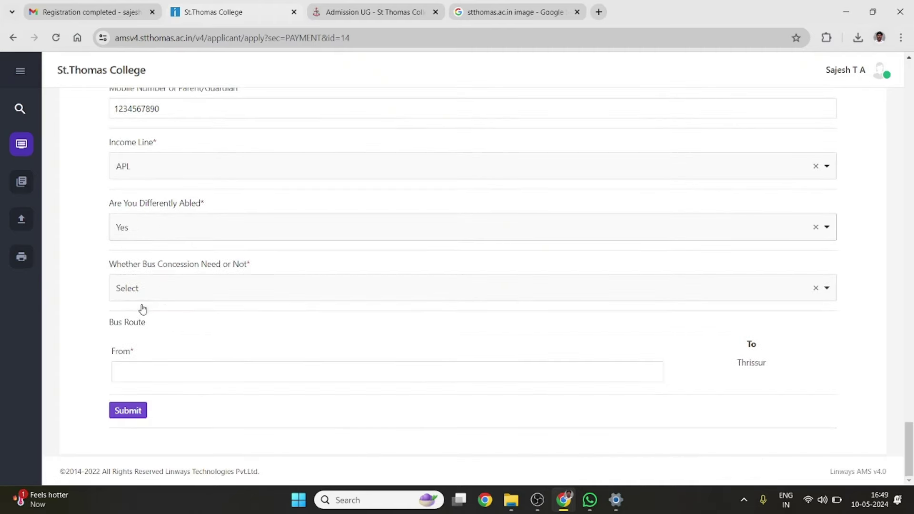
{"action": "left_click", "coordinate": [190, 285]}
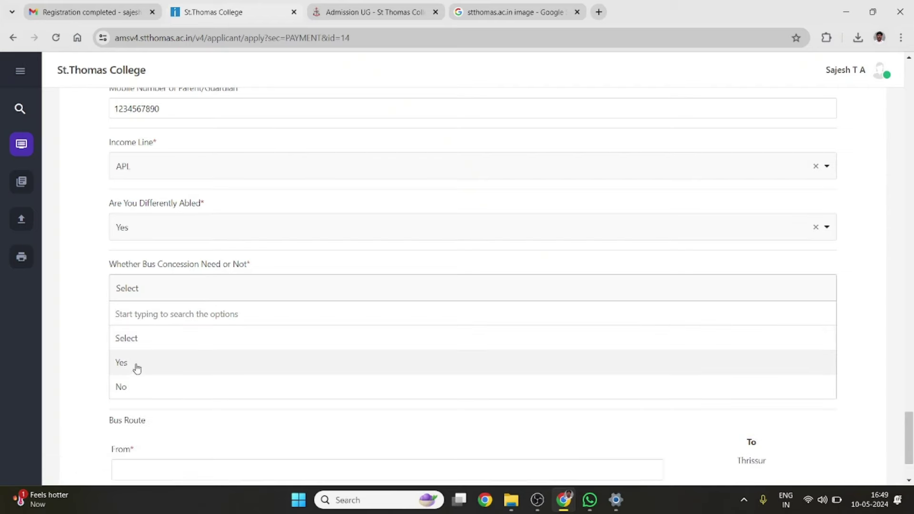
{"action": "left_click", "coordinate": [143, 389]}
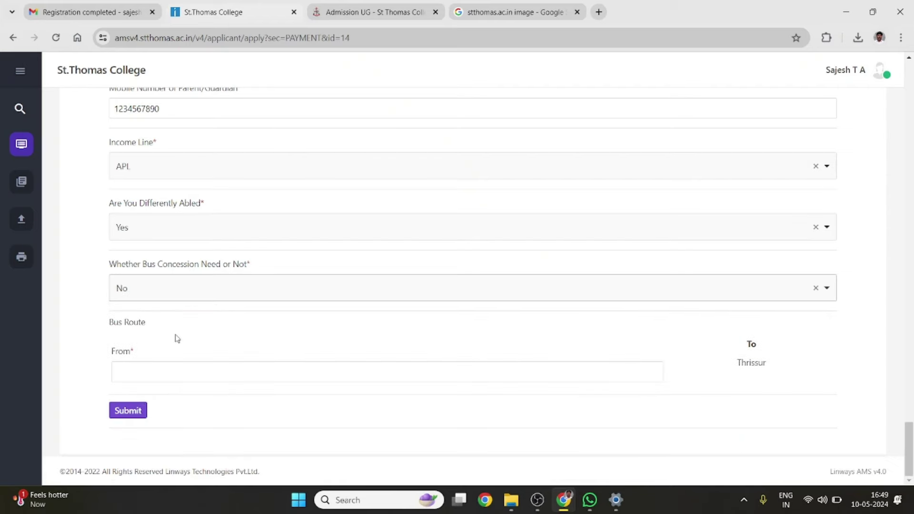
{"action": "left_click", "coordinate": [149, 375]}
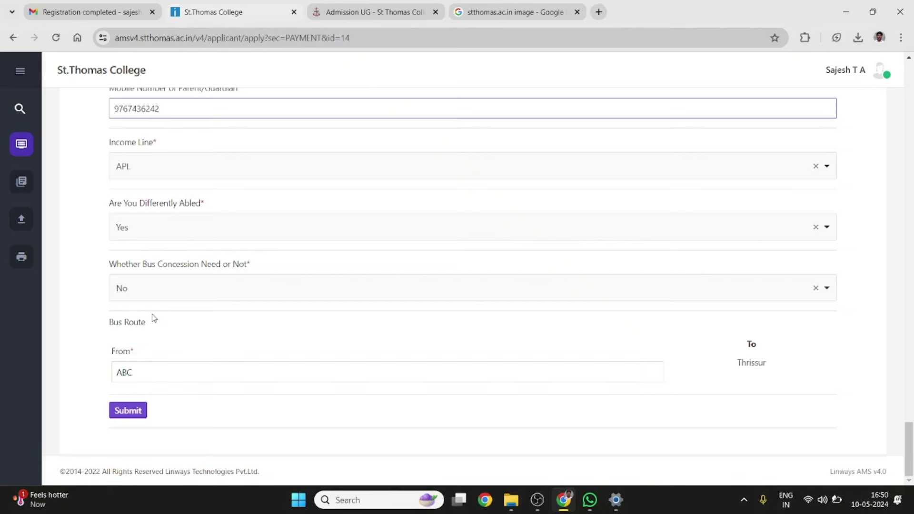
{"action": "left_click", "coordinate": [125, 412]}
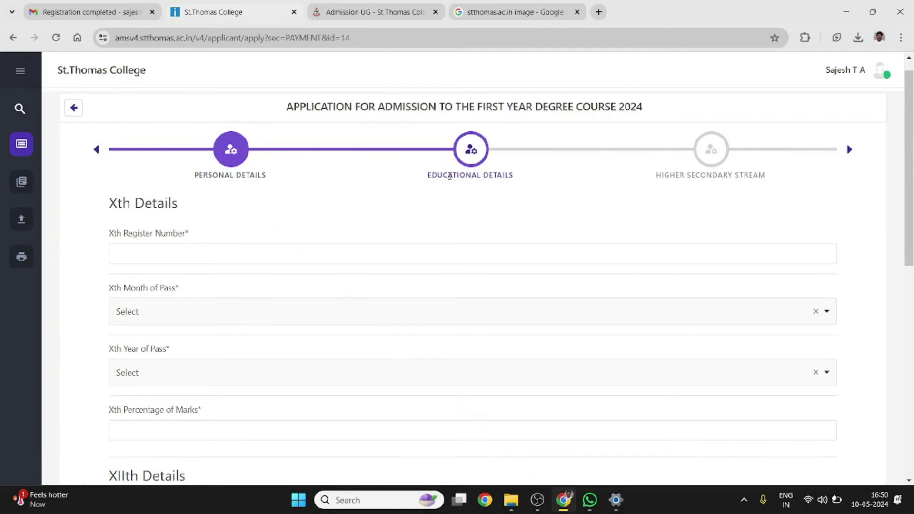
Enter the Xth register number and set the Xth month of pass to March
{"action": "scroll", "coordinate": [450, 176], "scroll_direction": "down", "scroll_amount": 2}
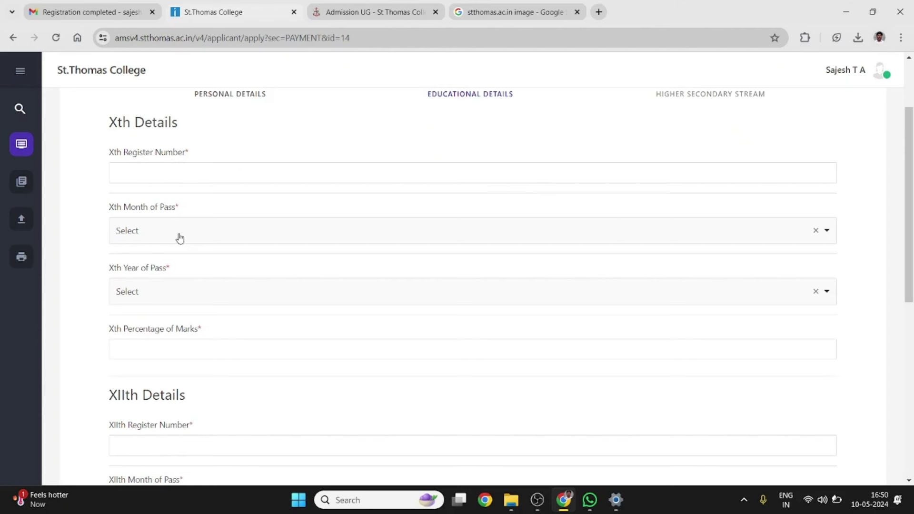
{"action": "left_click", "coordinate": [147, 173]}
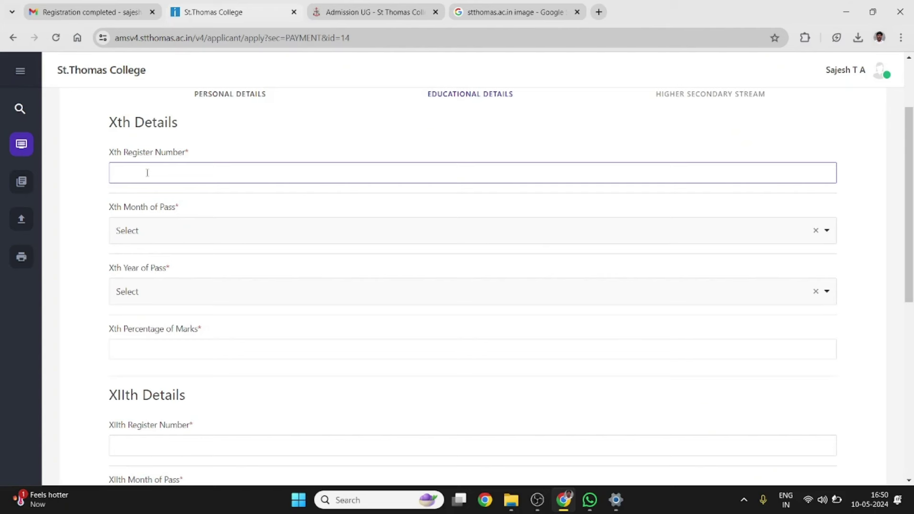
{"action": "left_click", "coordinate": [141, 237]}
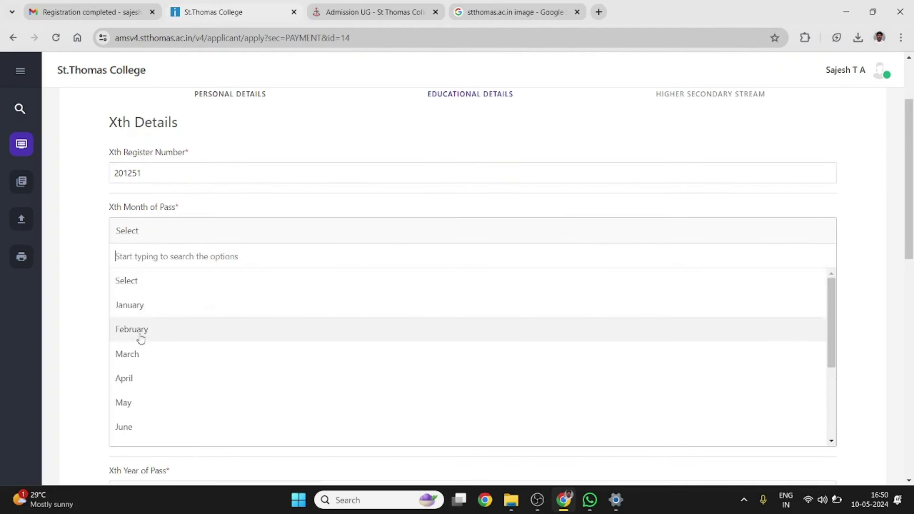
{"action": "left_click", "coordinate": [134, 353]}
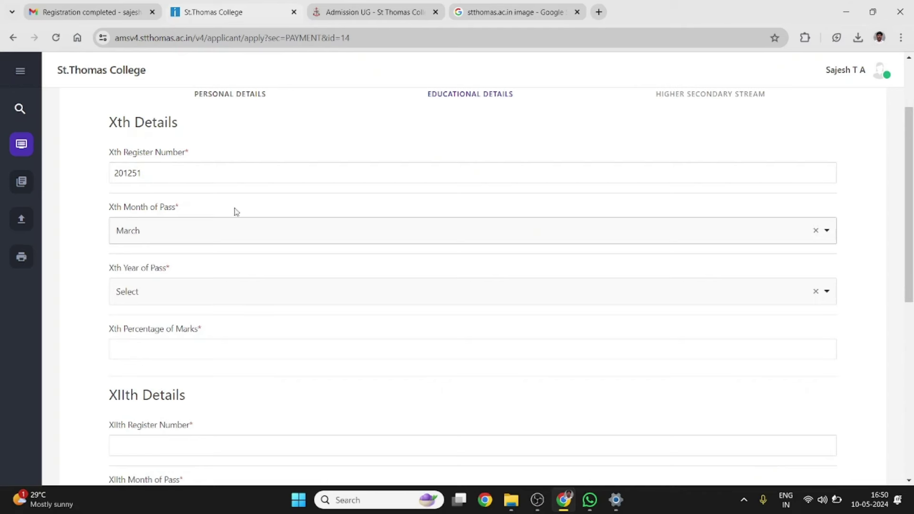
Set the Xth year of pass to 2020 and the Xth percentage of marks to 90
{"action": "left_click", "coordinate": [159, 302]}
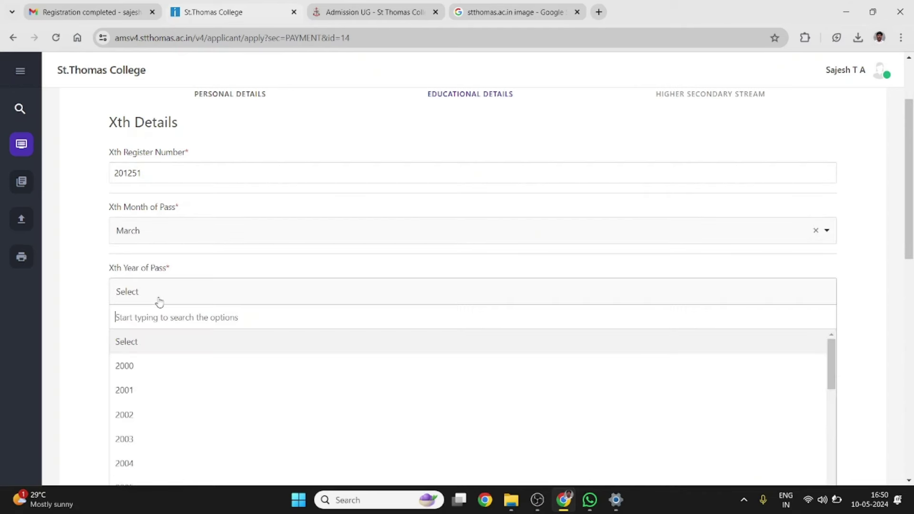
{"action": "scroll", "coordinate": [160, 363], "scroll_direction": "down", "scroll_amount": 8}
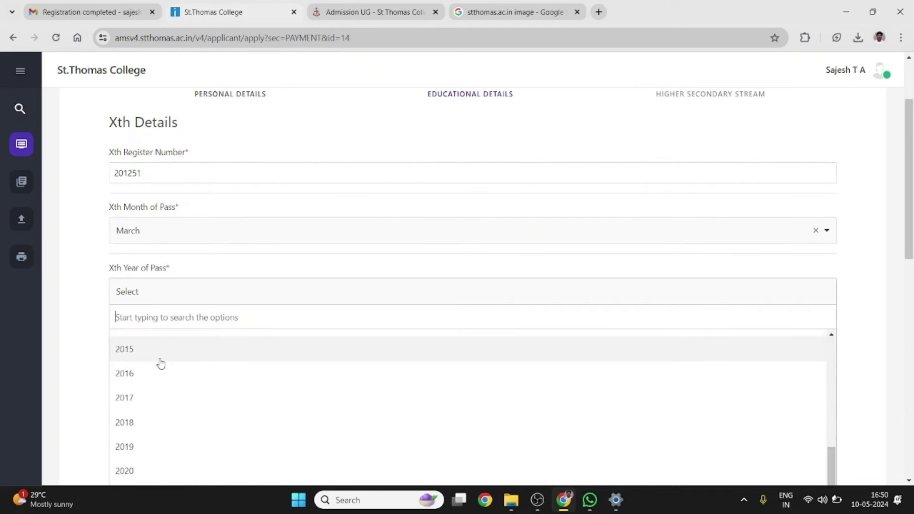
{"action": "left_click", "coordinate": [126, 472]}
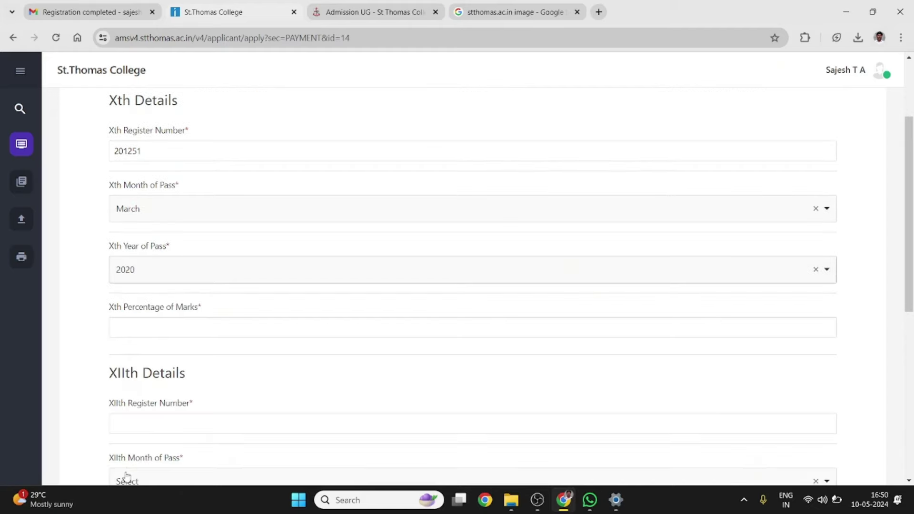
{"action": "scroll", "coordinate": [199, 315], "scroll_direction": "down", "scroll_amount": 2}
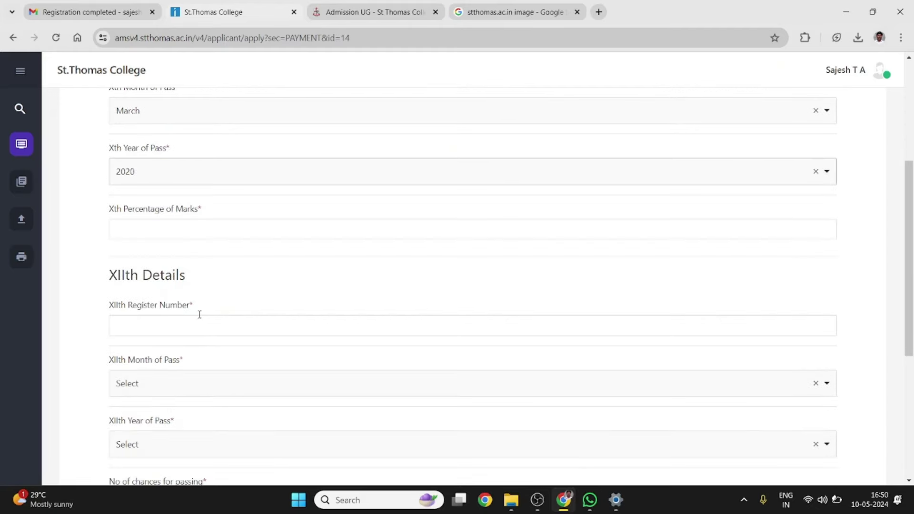
{"action": "left_click", "coordinate": [171, 230]}
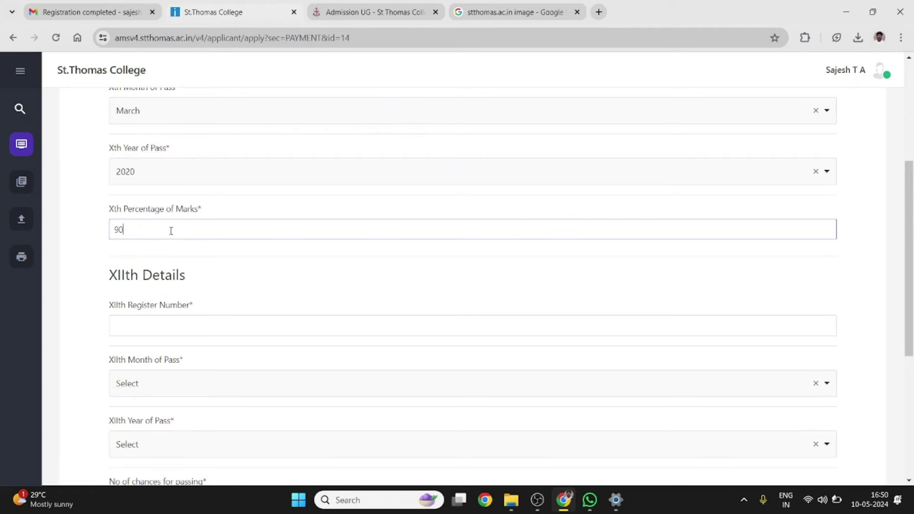
{"action": "type", "text": "90"}
{"action": "scroll", "coordinate": [220, 267], "scroll_direction": "down", "scroll_amount": 4}
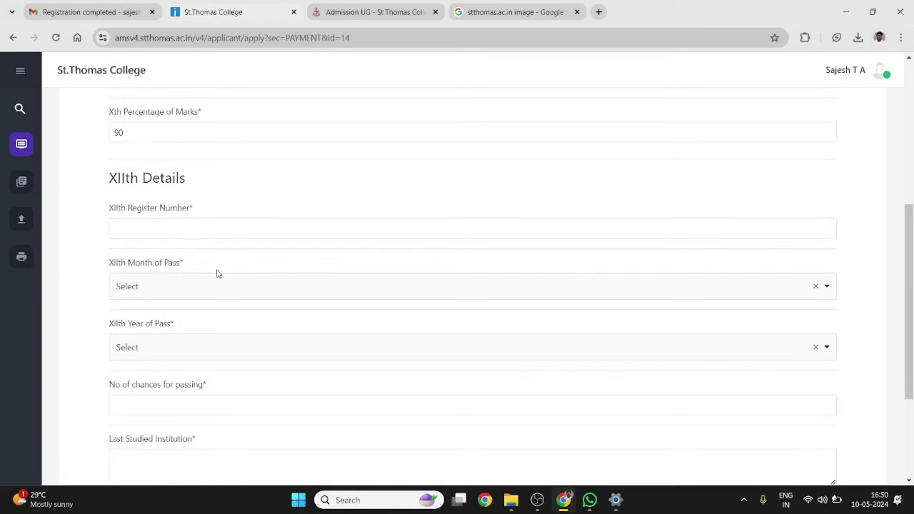
{"action": "left_click", "coordinate": [174, 152]}
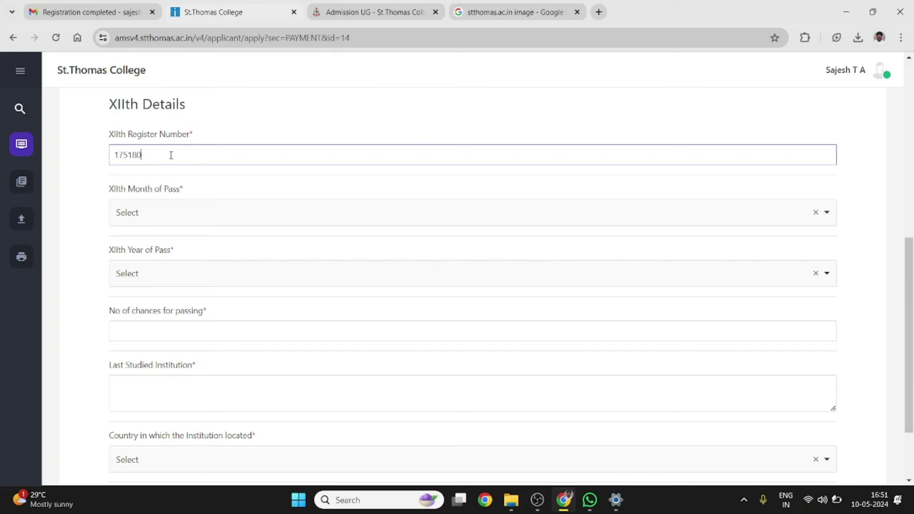
Set the XIIth month and year of pass to March 2024
{"action": "left_click", "coordinate": [155, 217]}
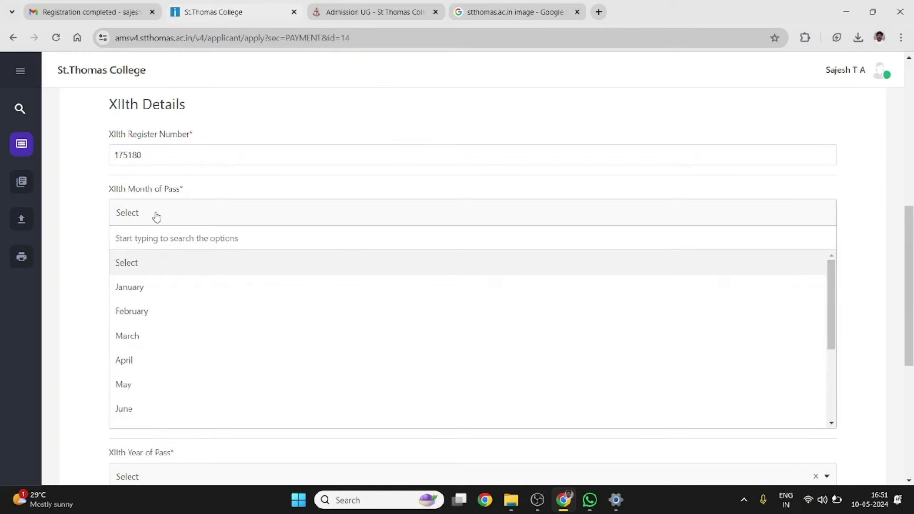
{"action": "left_click", "coordinate": [143, 335]}
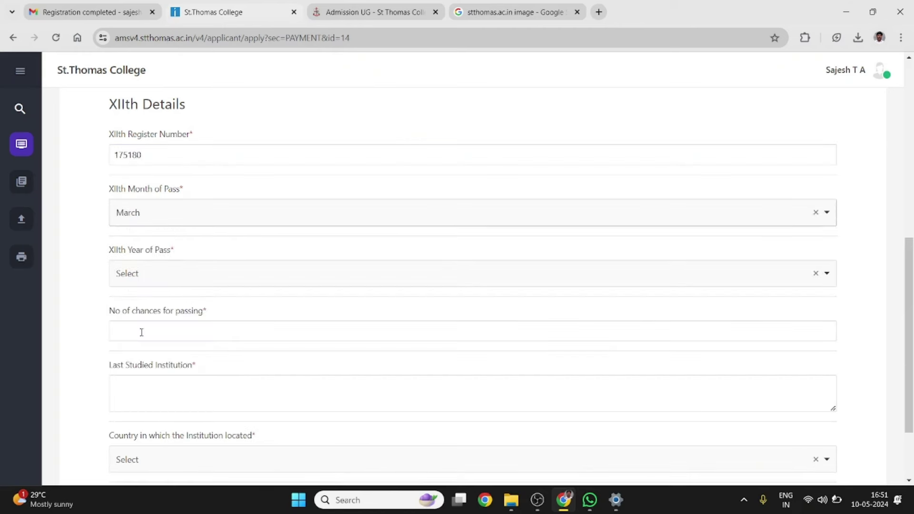
{"action": "left_click", "coordinate": [169, 271]}
{"action": "scroll", "coordinate": [180, 341], "scroll_direction": "down", "scroll_amount": 2}
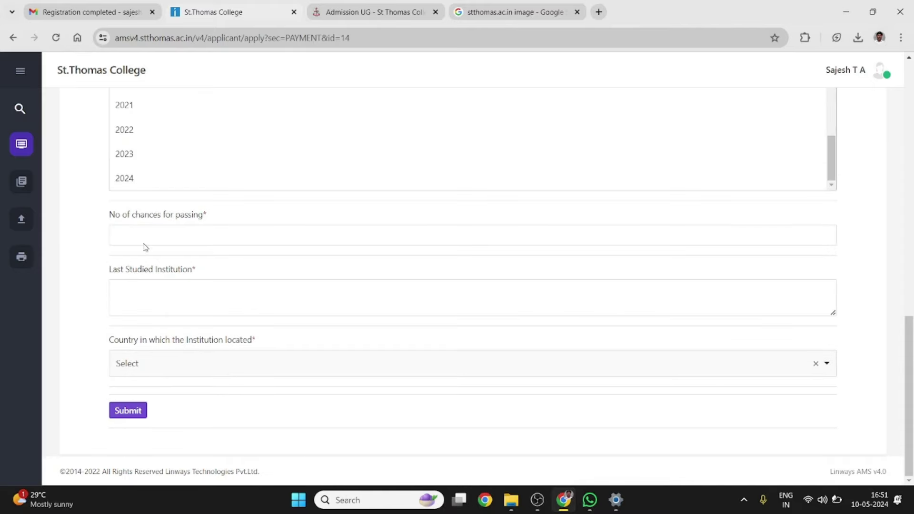
{"action": "left_click", "coordinate": [124, 178]}
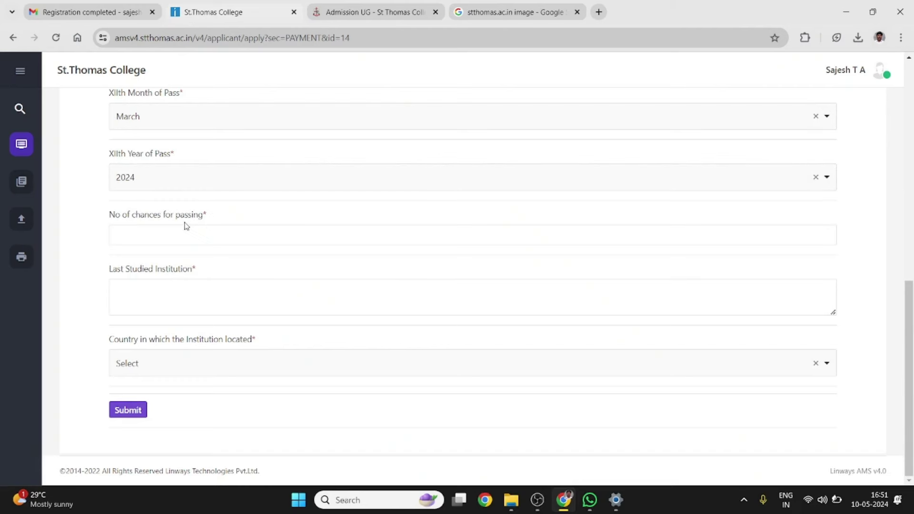
Enter 1 as the number of chances and fill in the last studied institution
{"action": "left_click", "coordinate": [152, 236]}
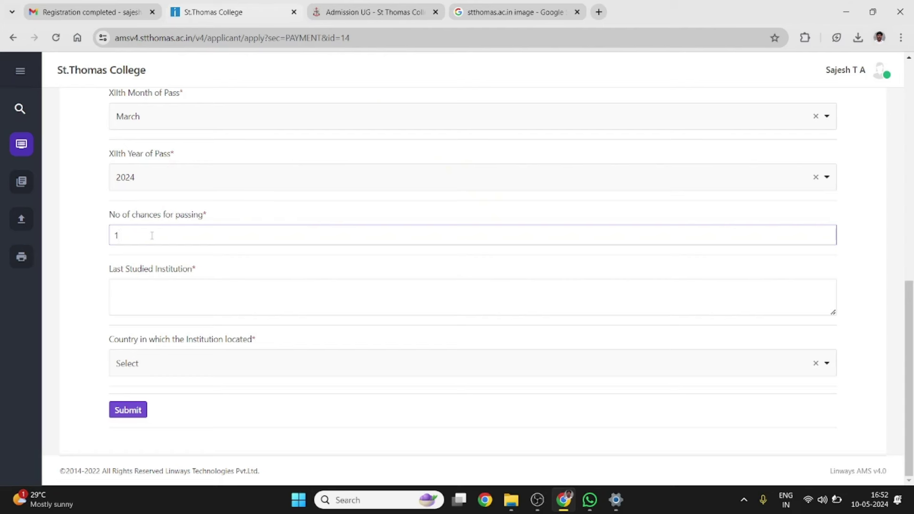
{"action": "left_click", "coordinate": [133, 256]}
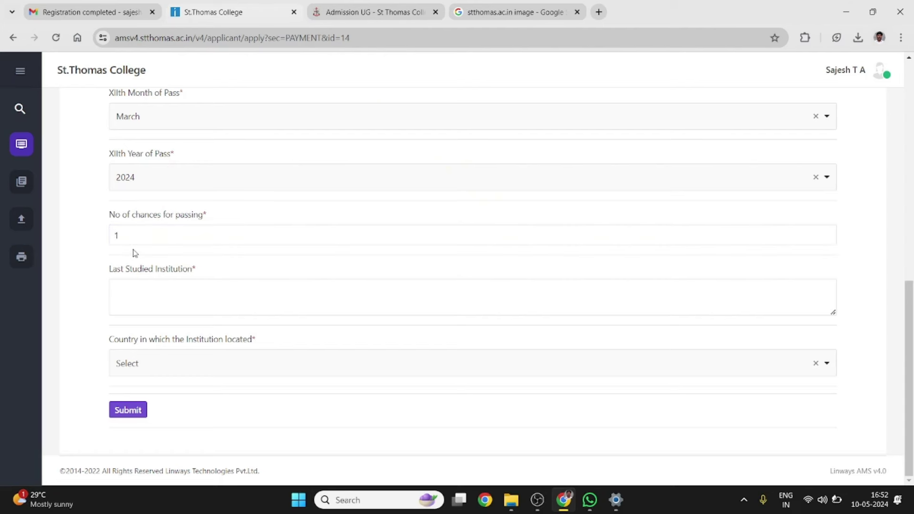
{"action": "left_click", "coordinate": [133, 292]}
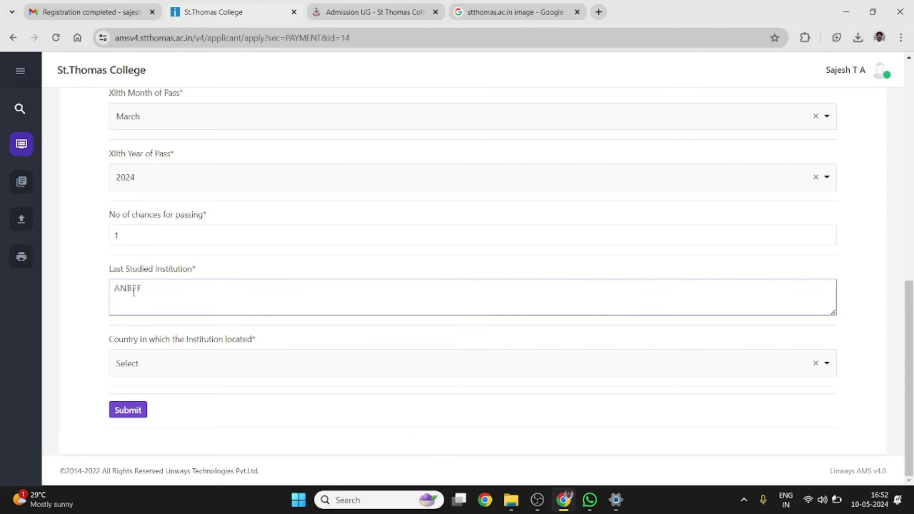
{"action": "left_click", "coordinate": [193, 326]}
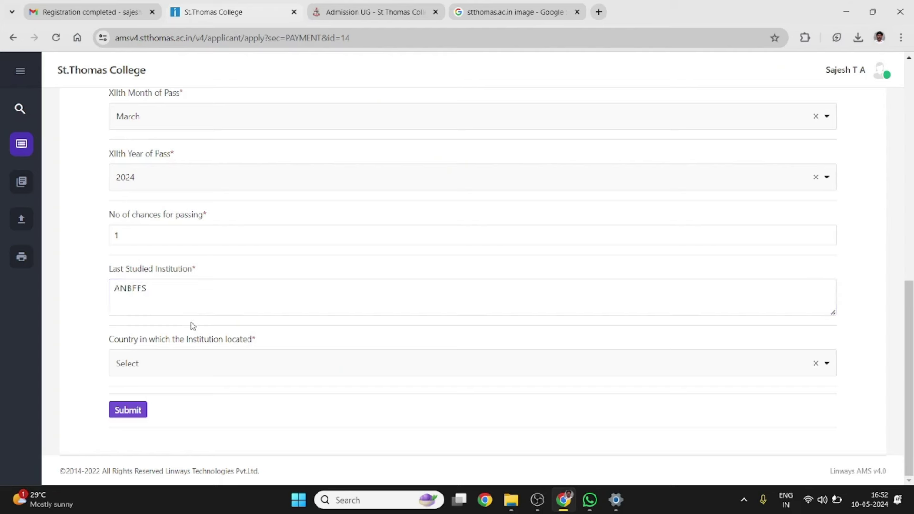
Set the institution's country to INDIA, choose its state, and submit the educational details
{"action": "left_click", "coordinate": [173, 360]}
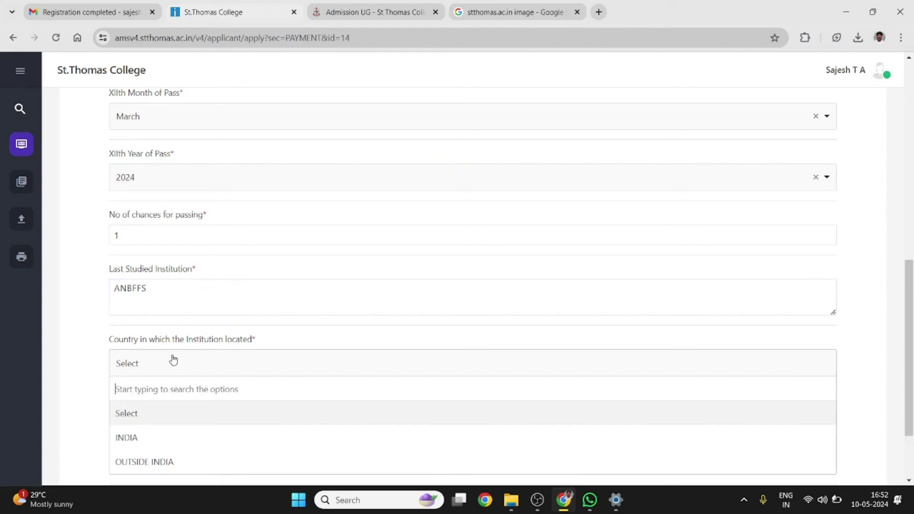
{"action": "left_click", "coordinate": [137, 439]}
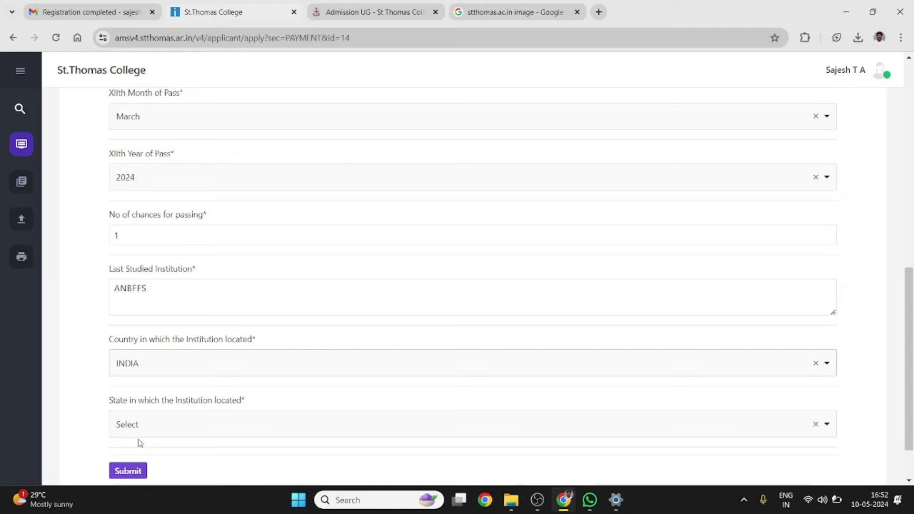
{"action": "scroll", "coordinate": [207, 384], "scroll_direction": "down", "scroll_amount": 2}
{"action": "left_click", "coordinate": [206, 369]}
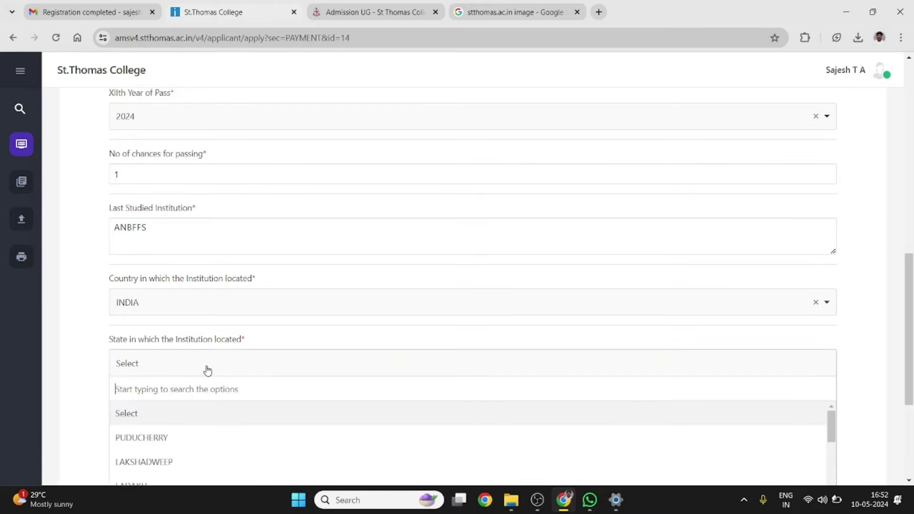
{"action": "scroll", "coordinate": [211, 406], "scroll_direction": "down", "scroll_amount": 1}
{"action": "scroll", "coordinate": [211, 405], "scroll_direction": "down", "scroll_amount": 2}
{"action": "scroll", "coordinate": [185, 432], "scroll_direction": "down", "scroll_amount": 3}
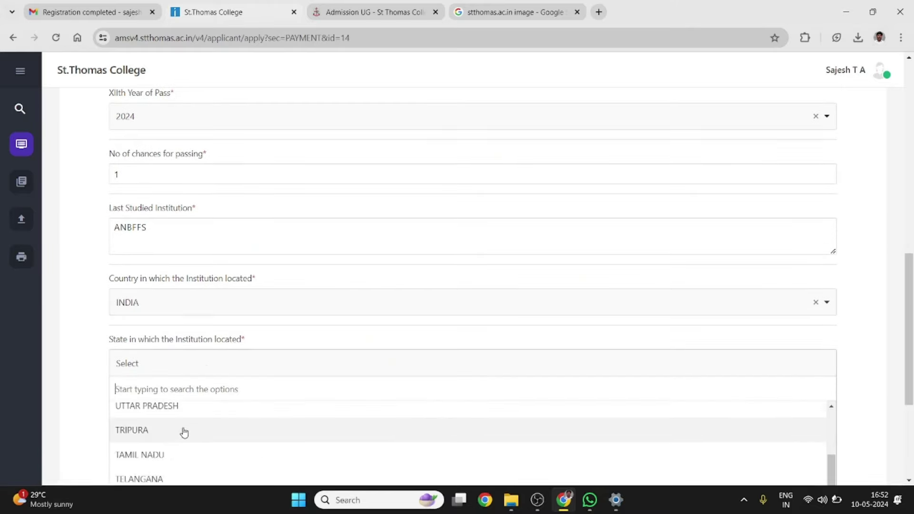
{"action": "left_click", "coordinate": [184, 431]}
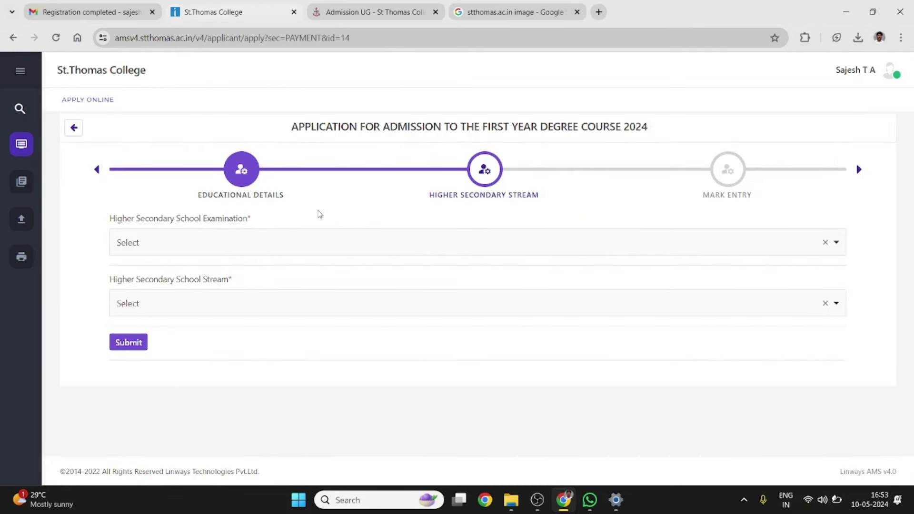
Choose HSE as the higher secondary examination and browse its stream options
{"action": "left_click", "coordinate": [229, 245]}
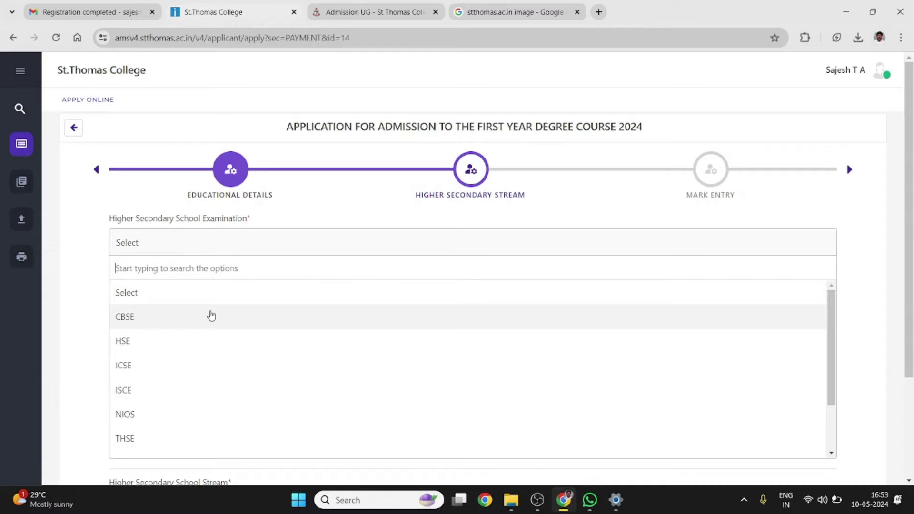
{"action": "scroll", "coordinate": [212, 316], "scroll_direction": "down", "scroll_amount": 2}
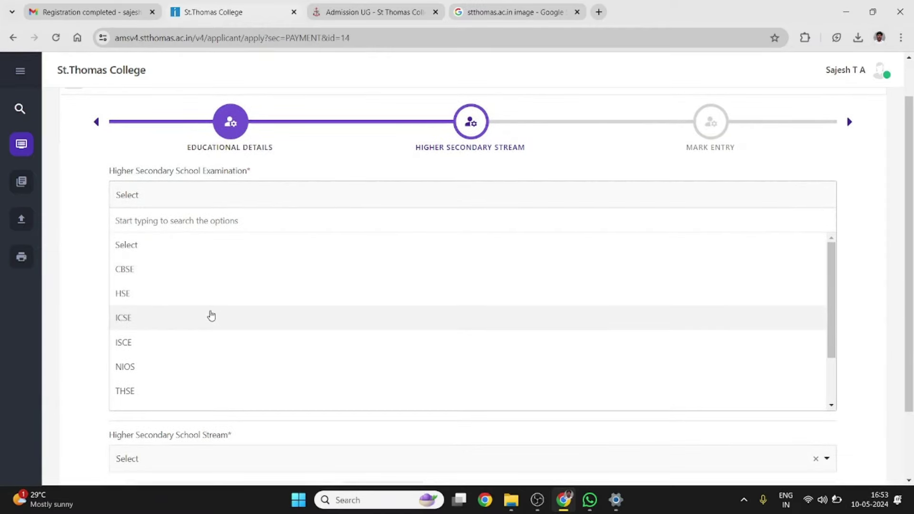
{"action": "scroll", "coordinate": [211, 316], "scroll_direction": "down", "scroll_amount": 3}
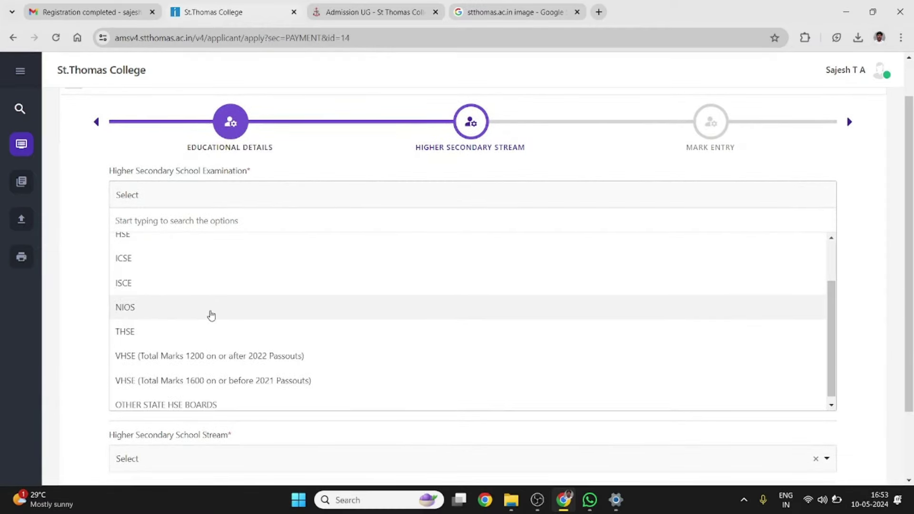
{"action": "scroll", "coordinate": [212, 316], "scroll_direction": "up", "scroll_amount": 3}
{"action": "left_click", "coordinate": [141, 292]}
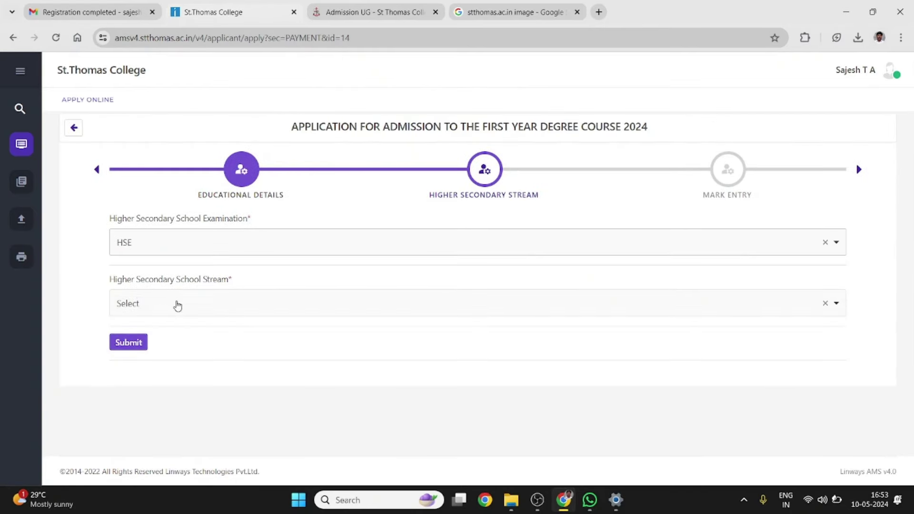
{"action": "left_click", "coordinate": [178, 306]}
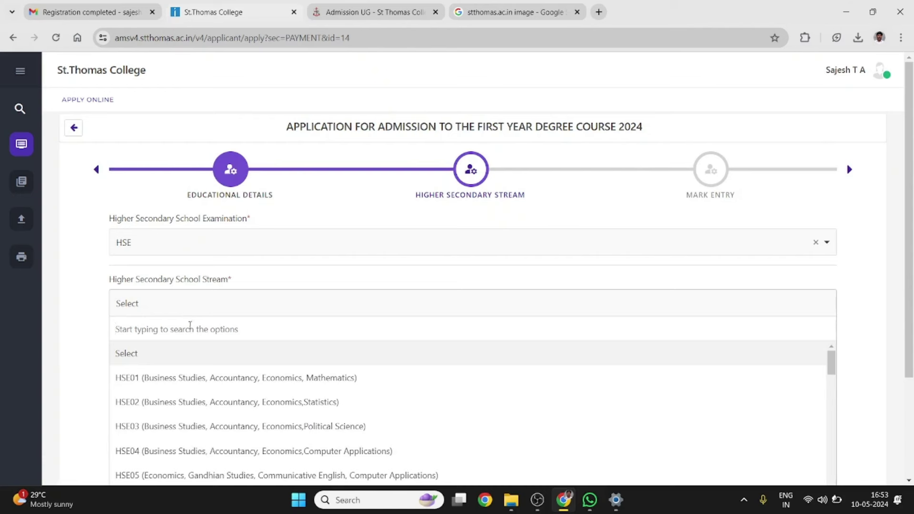
{"action": "scroll", "coordinate": [194, 357], "scroll_direction": "down", "scroll_amount": 1}
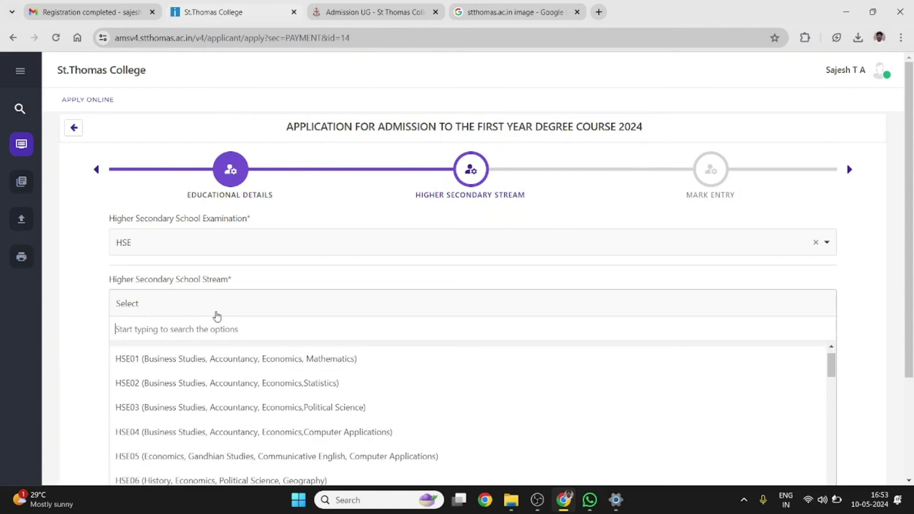
{"action": "scroll", "coordinate": [200, 394], "scroll_direction": "down", "scroll_amount": 4}
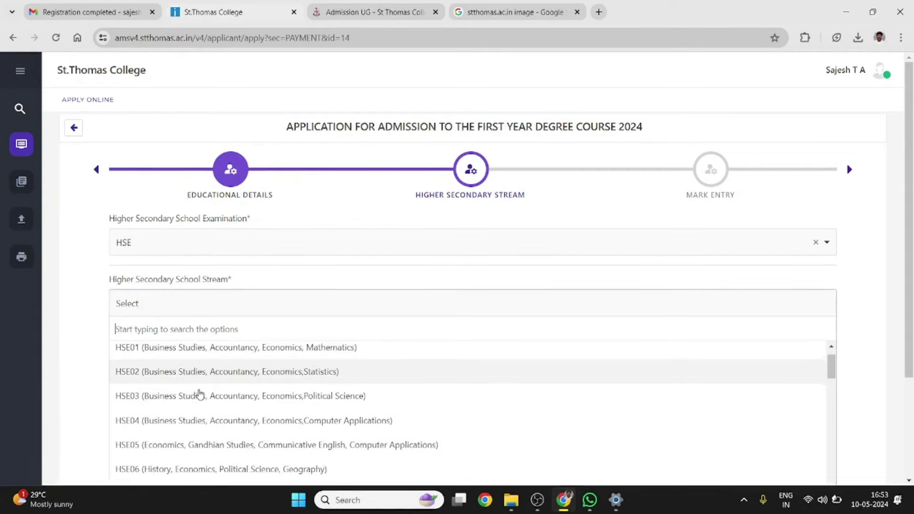
{"action": "scroll", "coordinate": [200, 394], "scroll_direction": "down", "scroll_amount": 7}
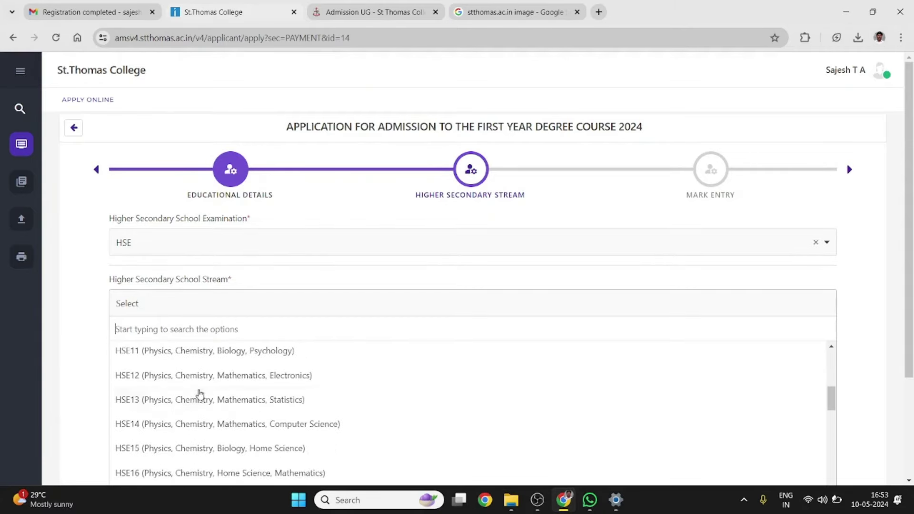
{"action": "scroll", "coordinate": [200, 394], "scroll_direction": "down", "scroll_amount": 8}
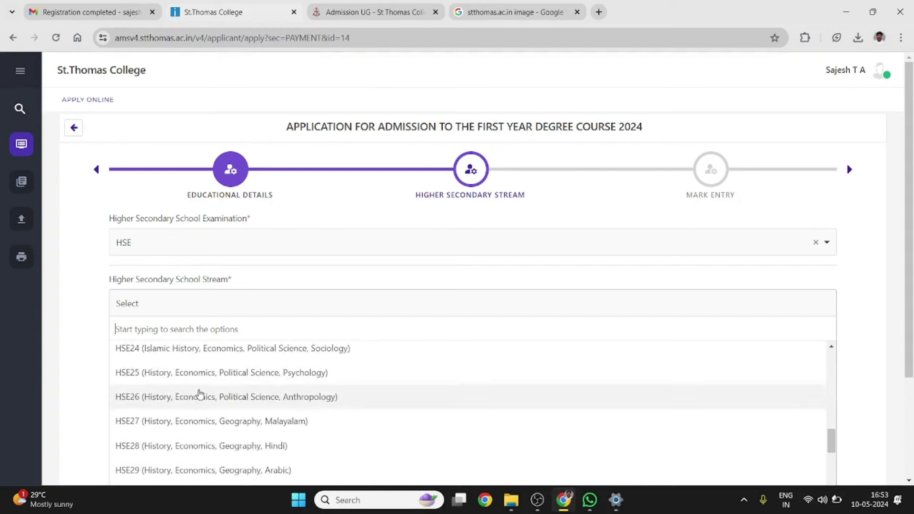
{"action": "scroll", "coordinate": [200, 394], "scroll_direction": "down", "scroll_amount": 2}
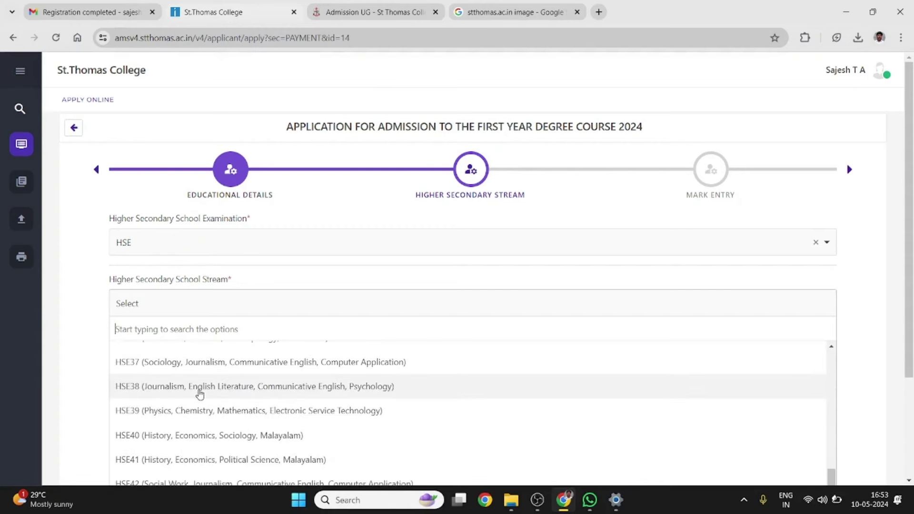
Compare the stream options under the CBSE and ICSE boards, then switch back to HSE
{"action": "left_click", "coordinate": [225, 248]}
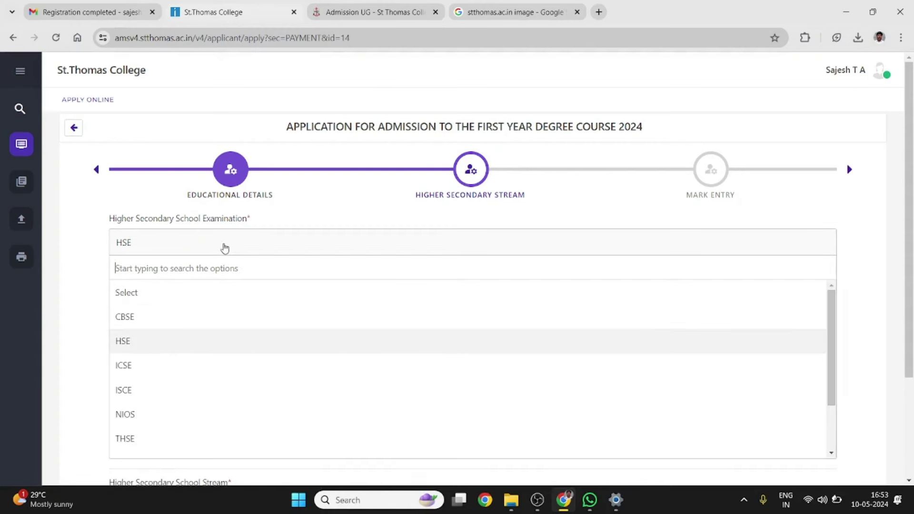
{"action": "left_click", "coordinate": [180, 326]}
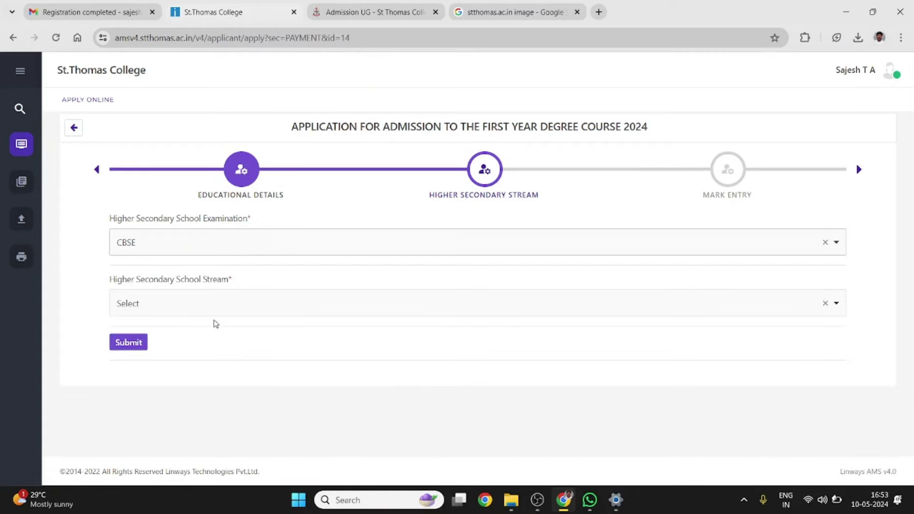
{"action": "left_click", "coordinate": [230, 307]}
{"action": "scroll", "coordinate": [233, 413], "scroll_direction": "down", "scroll_amount": 6}
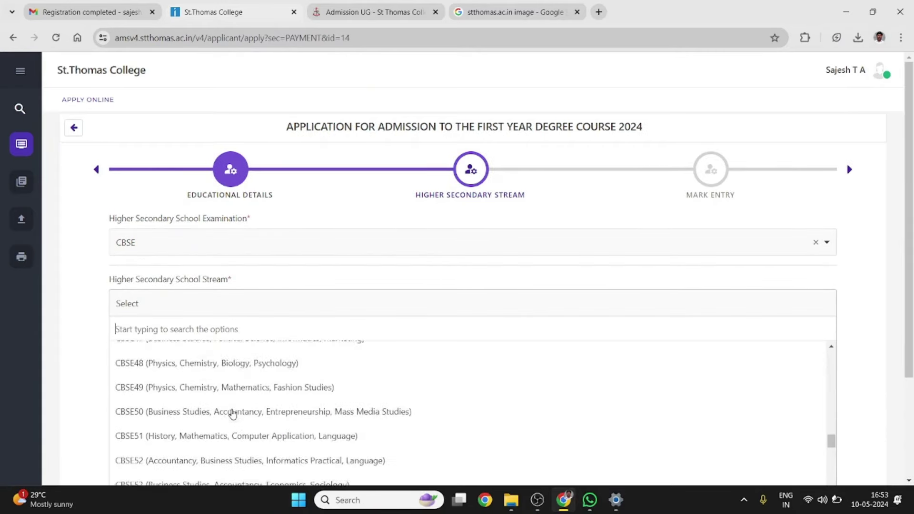
{"action": "scroll", "coordinate": [233, 414], "scroll_direction": "down", "scroll_amount": 2}
{"action": "left_click", "coordinate": [213, 243]}
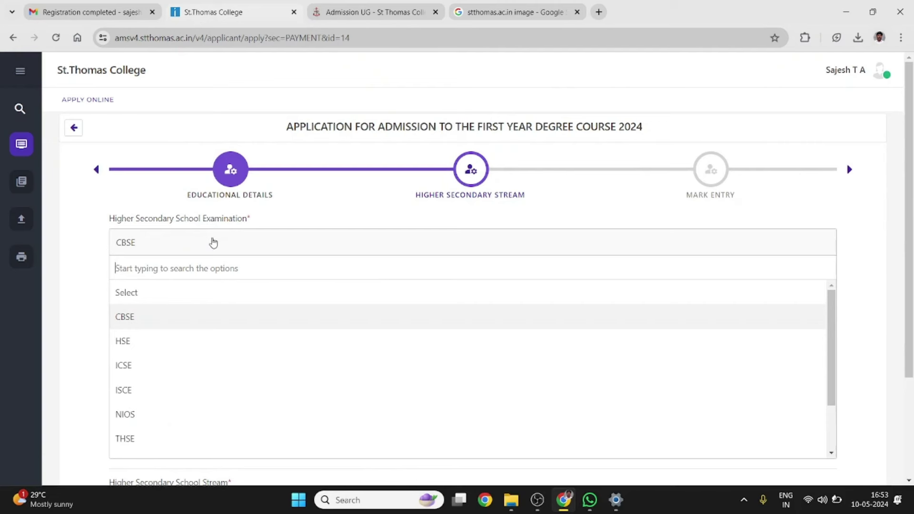
{"action": "left_click", "coordinate": [146, 367]}
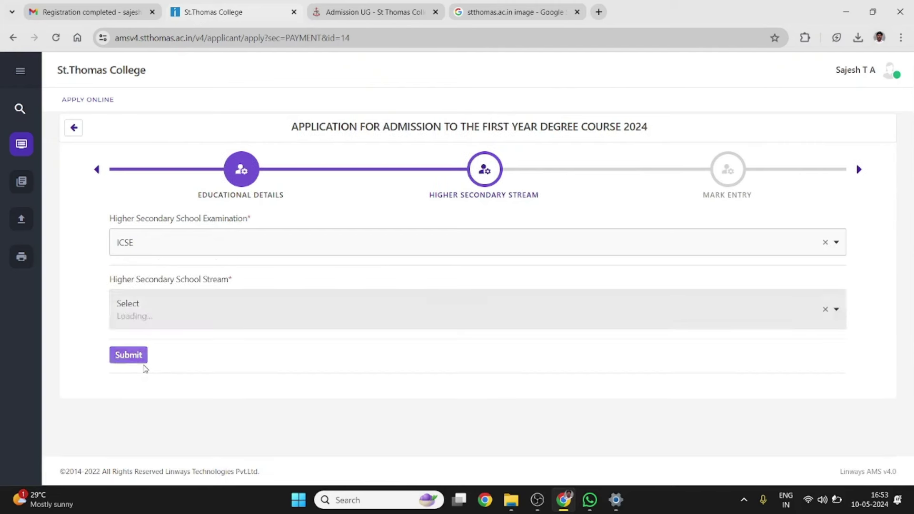
{"action": "left_click", "coordinate": [190, 306]}
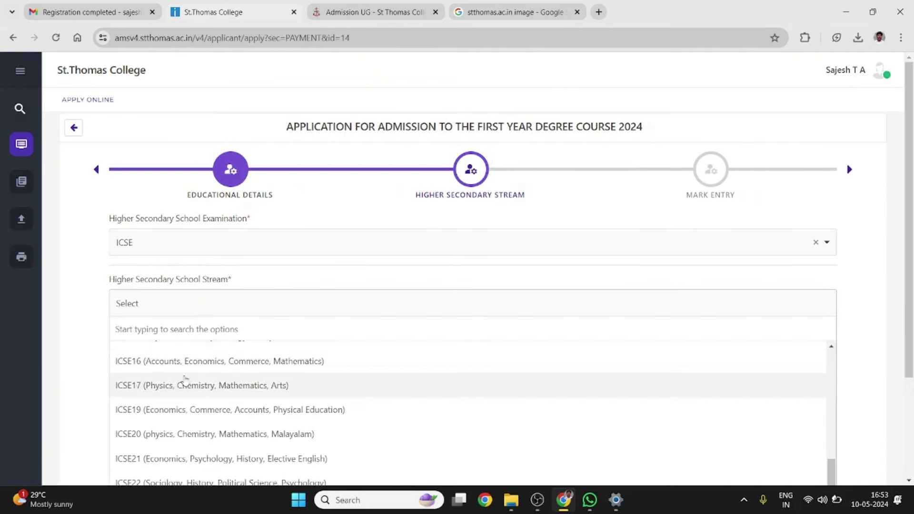
{"action": "left_click", "coordinate": [200, 253]}
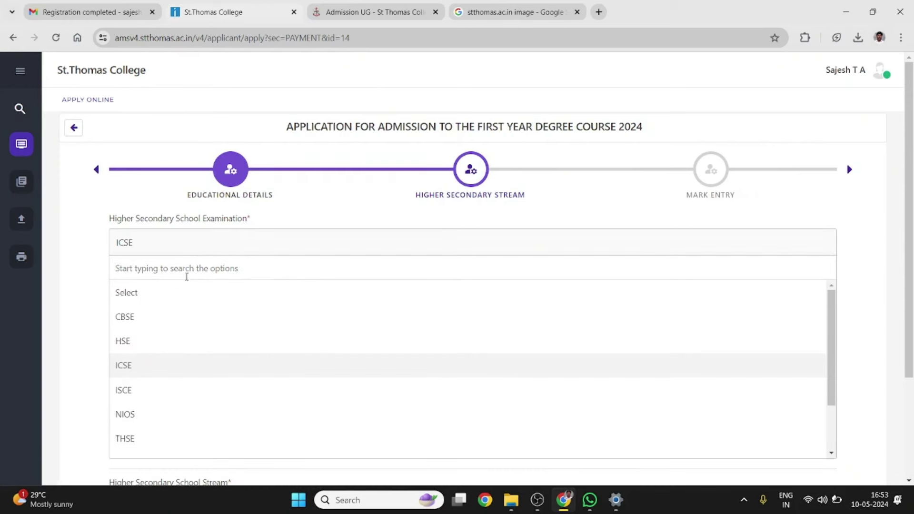
{"action": "left_click", "coordinate": [155, 342]}
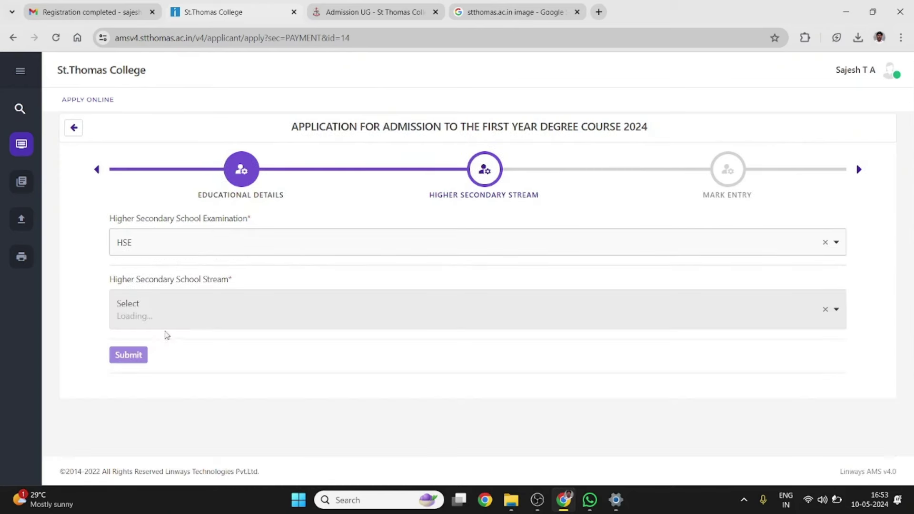
Select the HSE10 (Physics, Chemistry, Biology, Mathematics) stream
{"action": "left_click", "coordinate": [222, 311]}
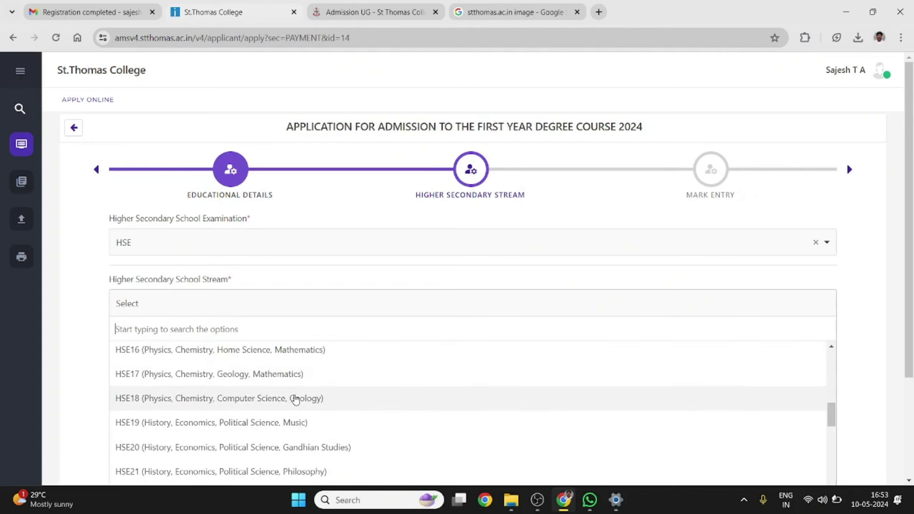
{"action": "scroll", "coordinate": [295, 400], "scroll_direction": "down", "scroll_amount": 4}
{"action": "scroll", "coordinate": [295, 400], "scroll_direction": "down", "scroll_amount": 8}
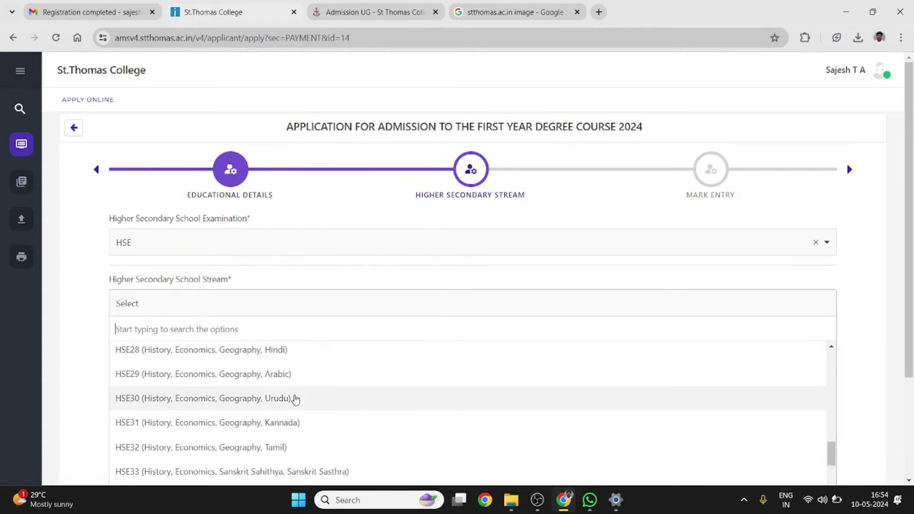
{"action": "scroll", "coordinate": [295, 399], "scroll_direction": "down", "scroll_amount": 3}
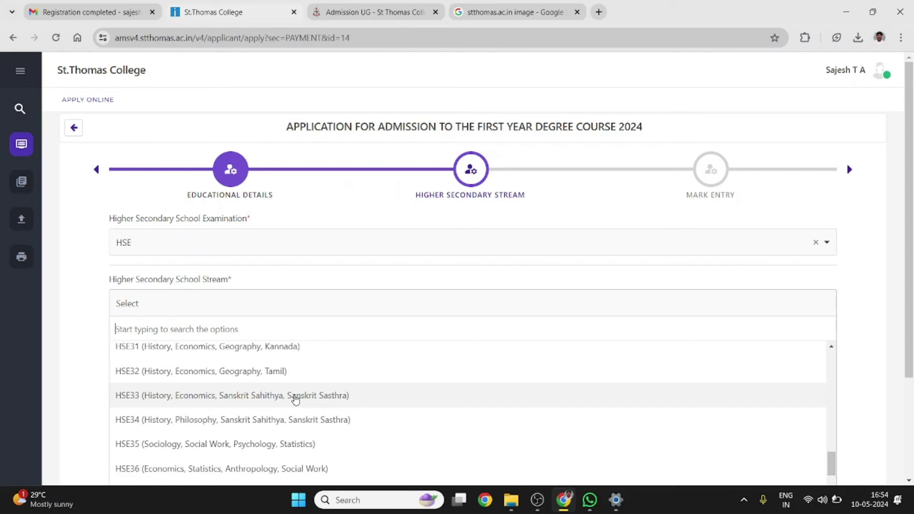
{"action": "scroll", "coordinate": [295, 399], "scroll_direction": "down", "scroll_amount": 1}
{"action": "scroll", "coordinate": [296, 399], "scroll_direction": "up", "scroll_amount": 12}
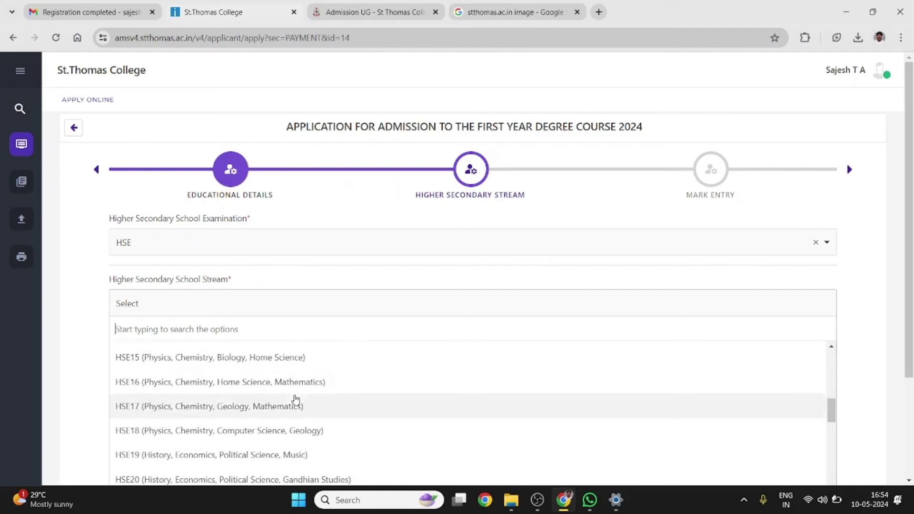
{"action": "scroll", "coordinate": [296, 399], "scroll_direction": "up", "scroll_amount": 2}
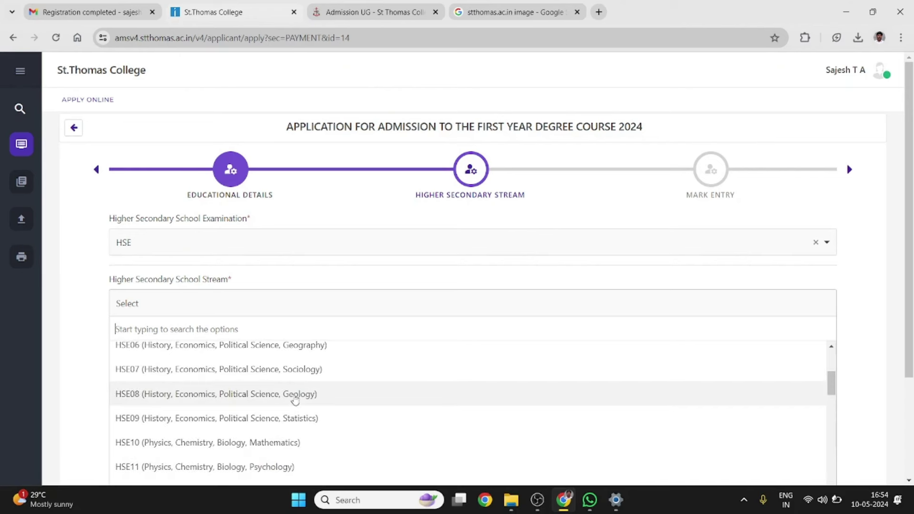
{"action": "left_click", "coordinate": [258, 444]}
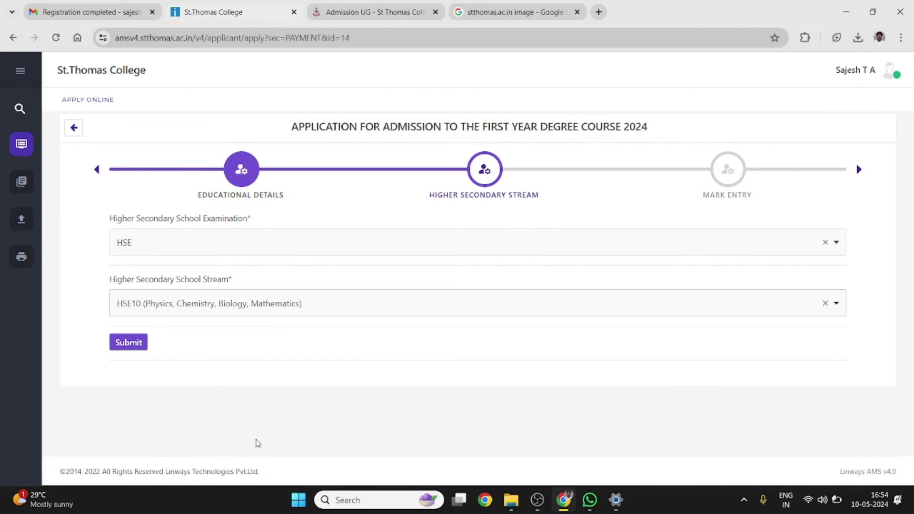
Save the stream, enter the twelfth-grade marks totalling 1101/1200 (91.75%), and submit them
{"action": "left_click", "coordinate": [128, 343]}
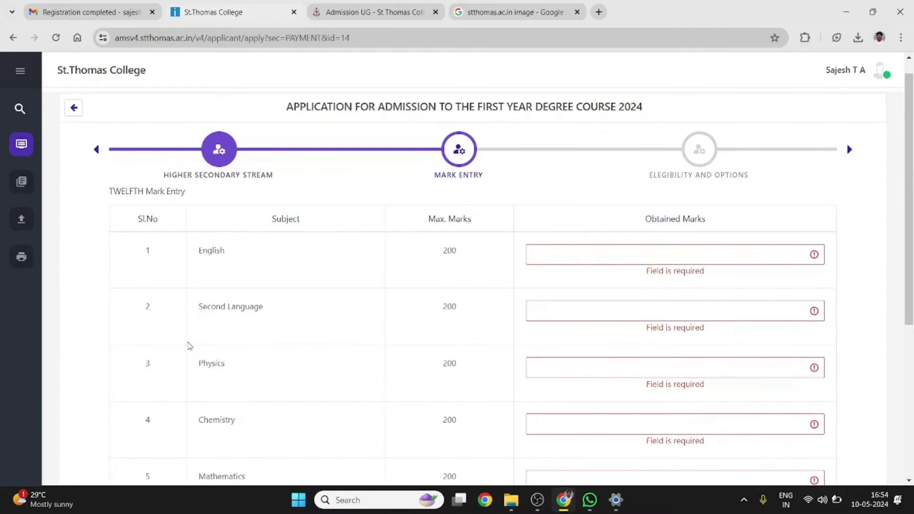
{"action": "scroll", "coordinate": [323, 318], "scroll_direction": "down", "scroll_amount": 3}
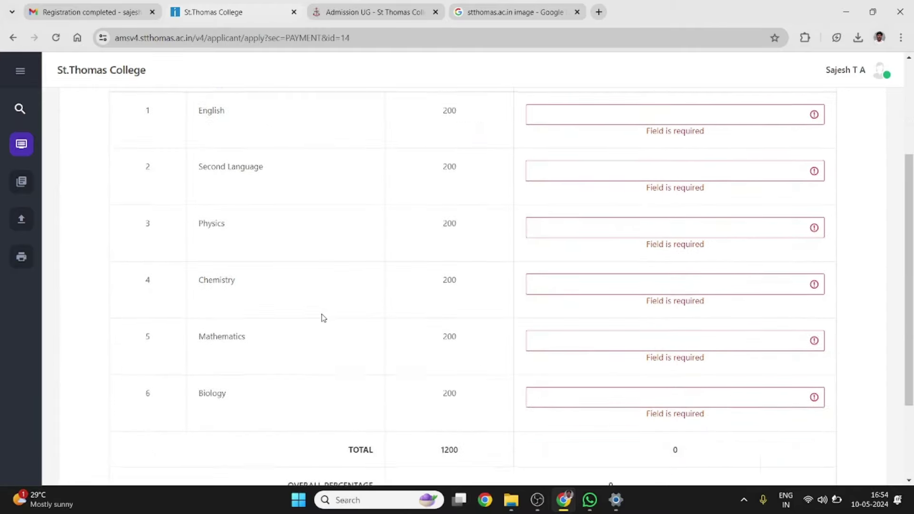
{"action": "scroll", "coordinate": [323, 318], "scroll_direction": "up", "scroll_amount": 2}
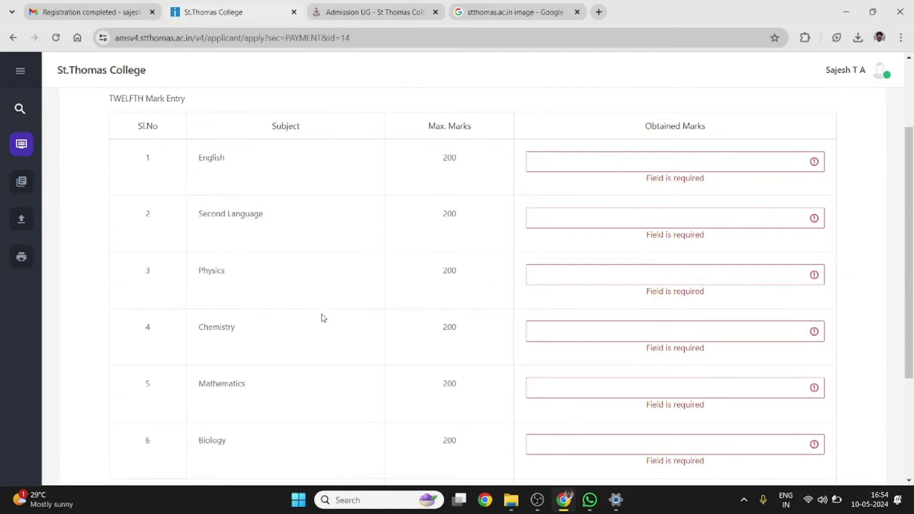
{"action": "scroll", "coordinate": [305, 158], "scroll_direction": "up", "scroll_amount": 2}
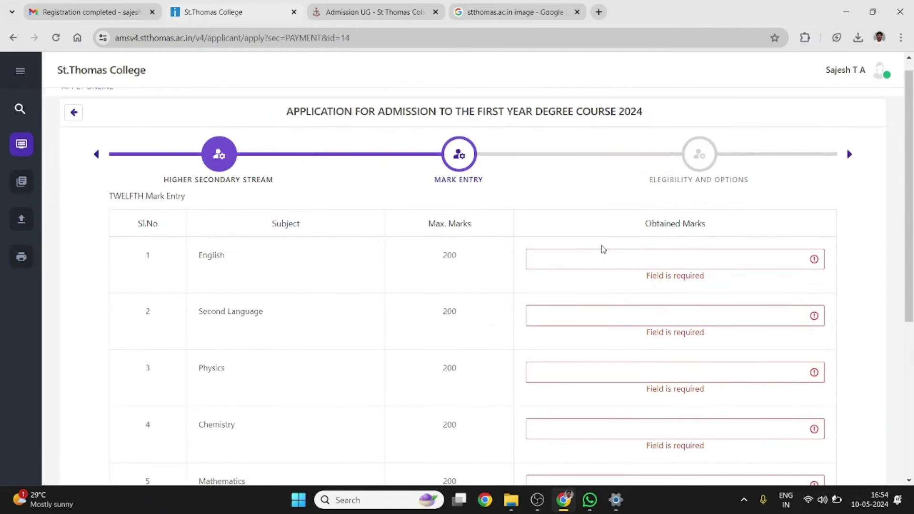
{"action": "scroll", "coordinate": [641, 284], "scroll_direction": "down", "scroll_amount": 1}
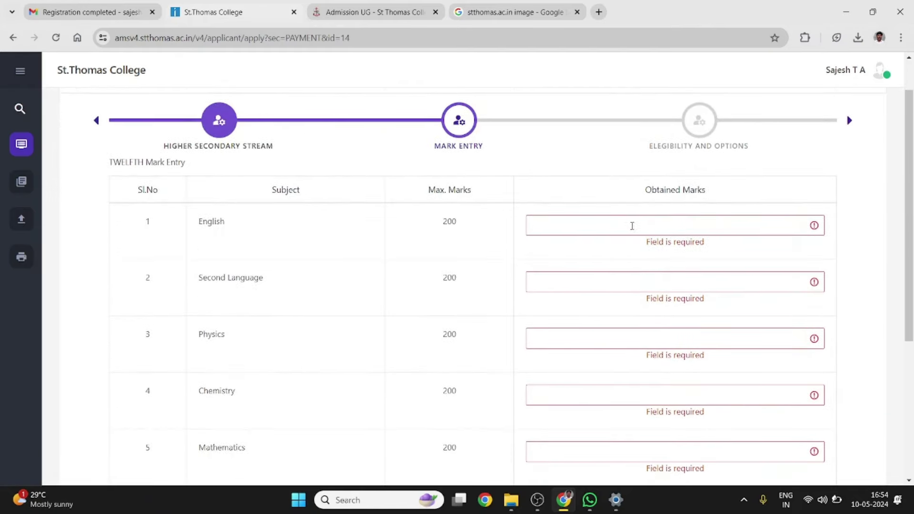
{"action": "left_click", "coordinate": [645, 225]}
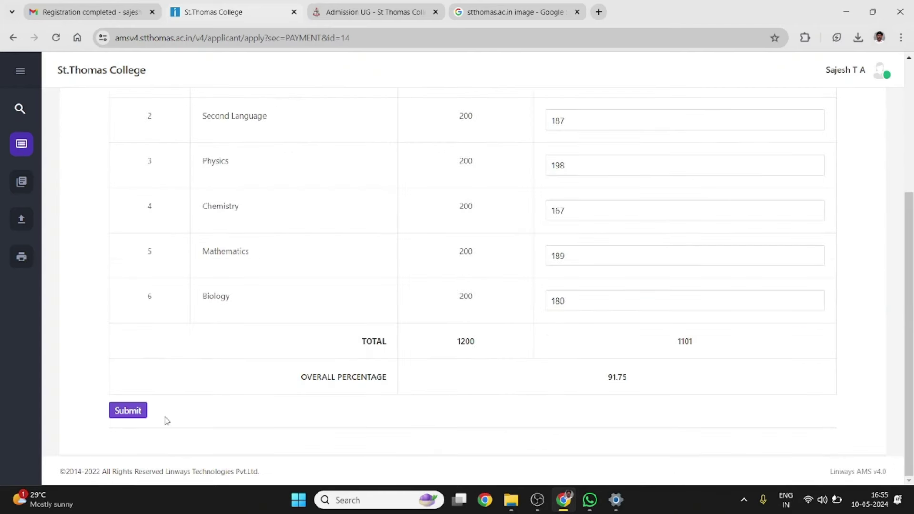
{"action": "left_click", "coordinate": [129, 412]}
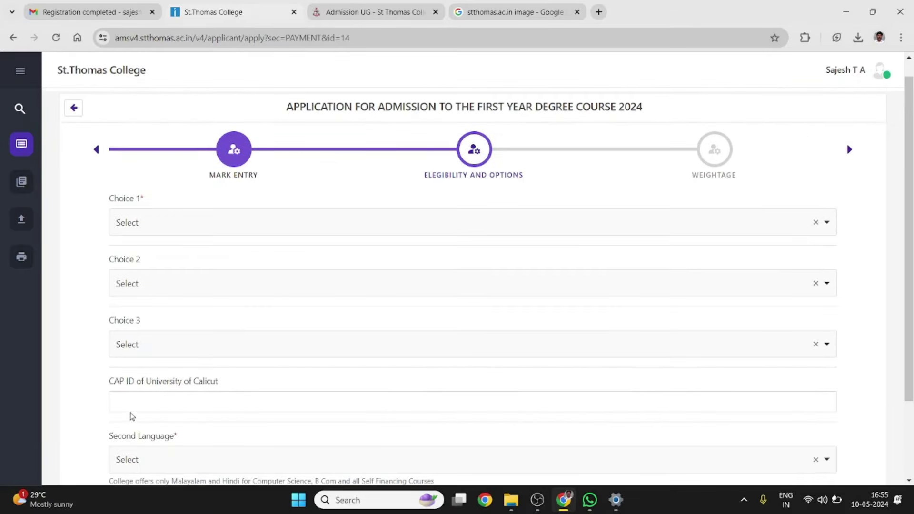
{"action": "scroll", "coordinate": [290, 175], "scroll_direction": "down", "scroll_amount": 1}
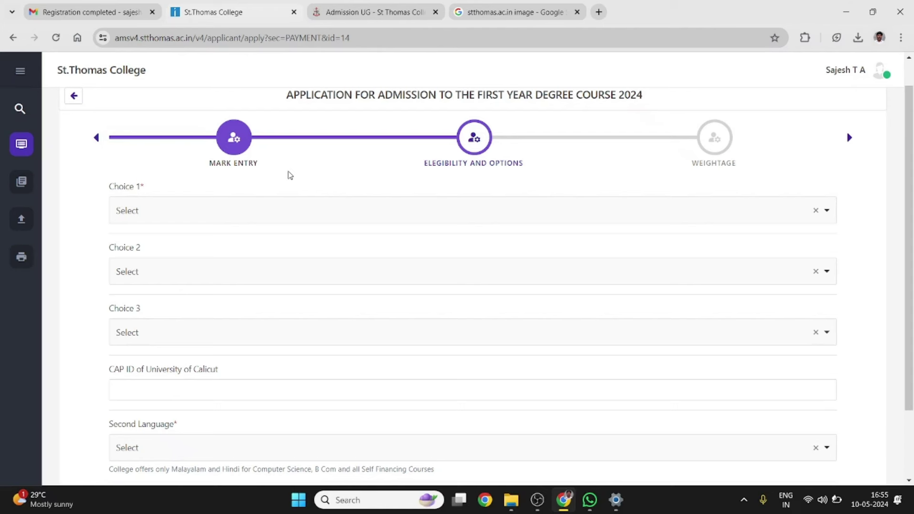
{"action": "left_click", "coordinate": [276, 215]}
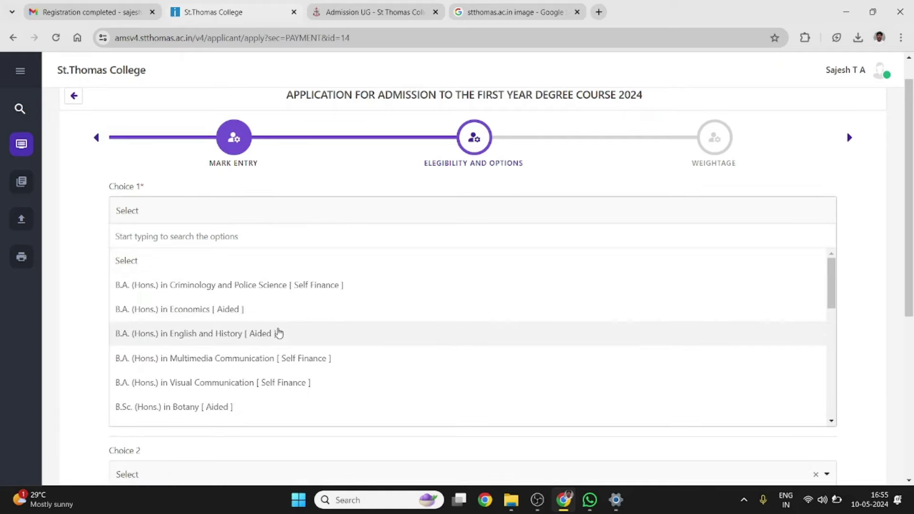
{"action": "scroll", "coordinate": [279, 333], "scroll_direction": "down", "scroll_amount": 7}
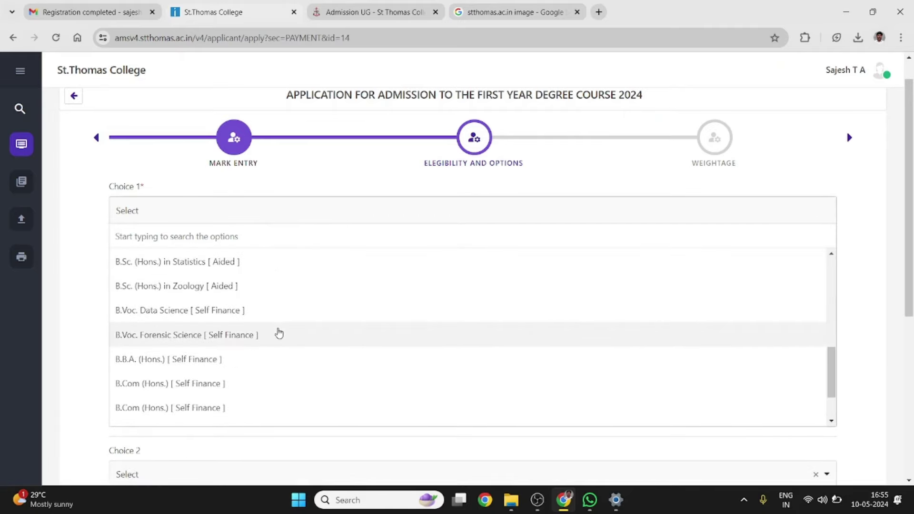
{"action": "scroll", "coordinate": [279, 333], "scroll_direction": "down", "scroll_amount": 3}
{"action": "scroll", "coordinate": [279, 333], "scroll_direction": "up", "scroll_amount": 10}
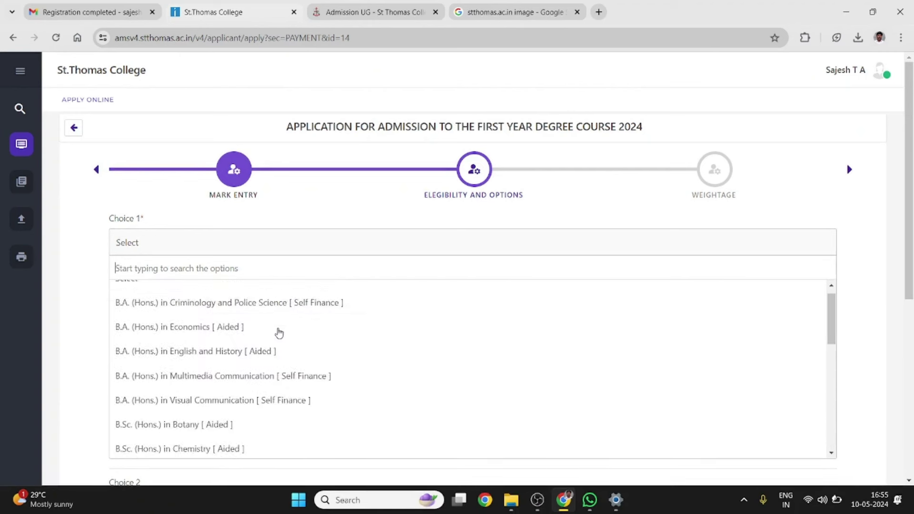
{"action": "scroll", "coordinate": [280, 332], "scroll_direction": "up", "scroll_amount": 1}
{"action": "left_click", "coordinate": [324, 221]}
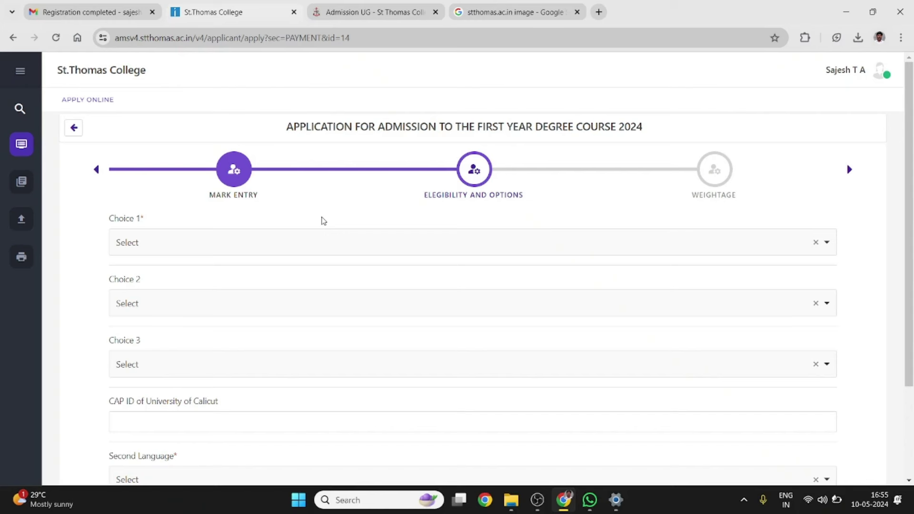
{"action": "left_click", "coordinate": [299, 248]}
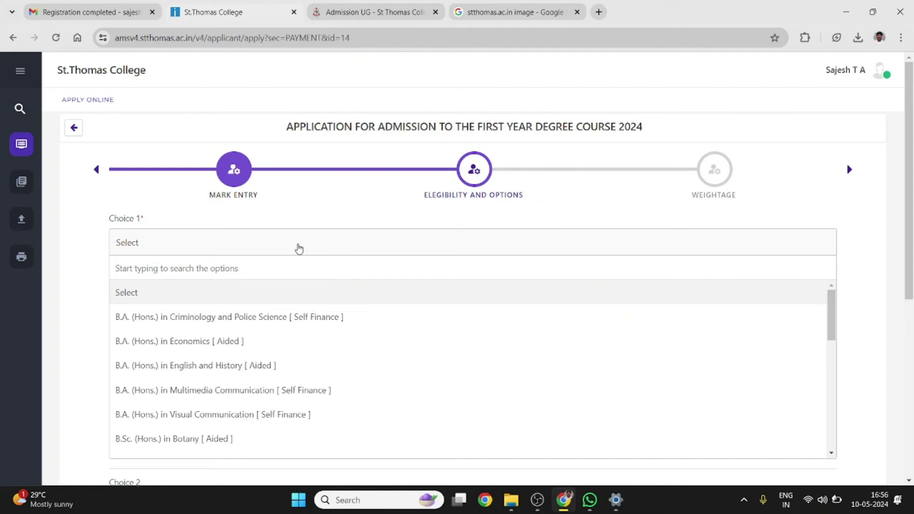
{"action": "left_click", "coordinate": [299, 247]}
{"action": "left_click", "coordinate": [296, 253]}
{"action": "scroll", "coordinate": [286, 347], "scroll_direction": "down", "scroll_amount": 3}
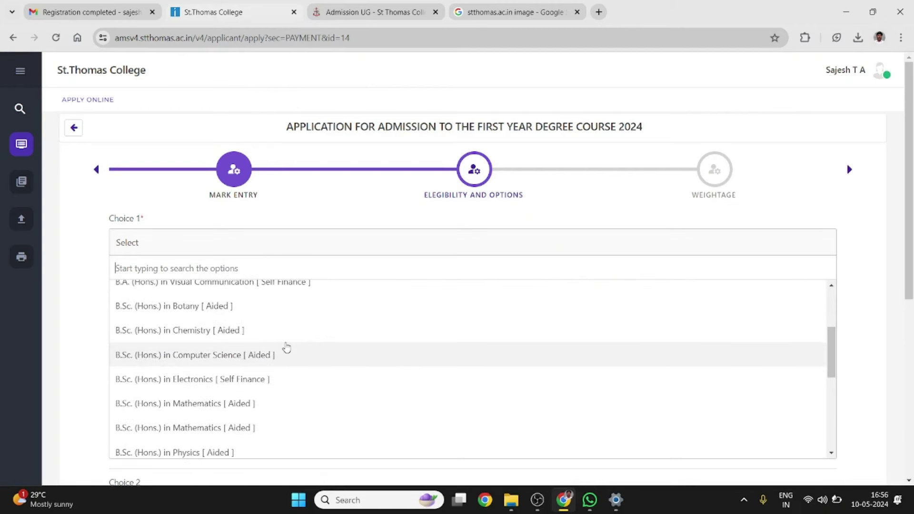
{"action": "scroll", "coordinate": [286, 347], "scroll_direction": "down", "scroll_amount": 4}
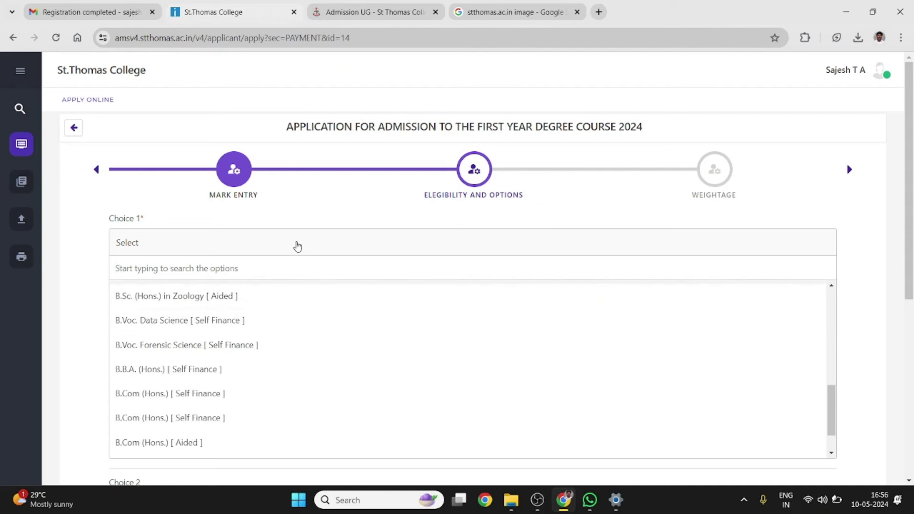
{"action": "left_click", "coordinate": [336, 198]}
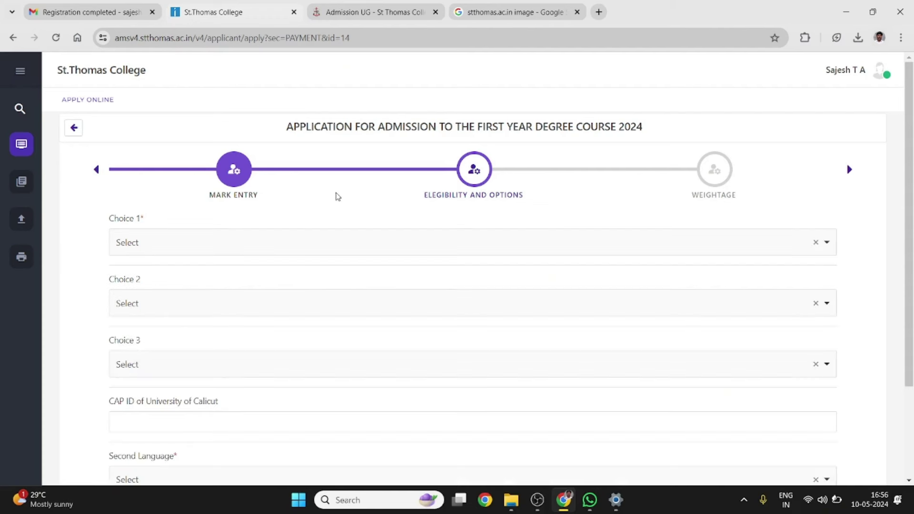
{"action": "left_click", "coordinate": [277, 238]}
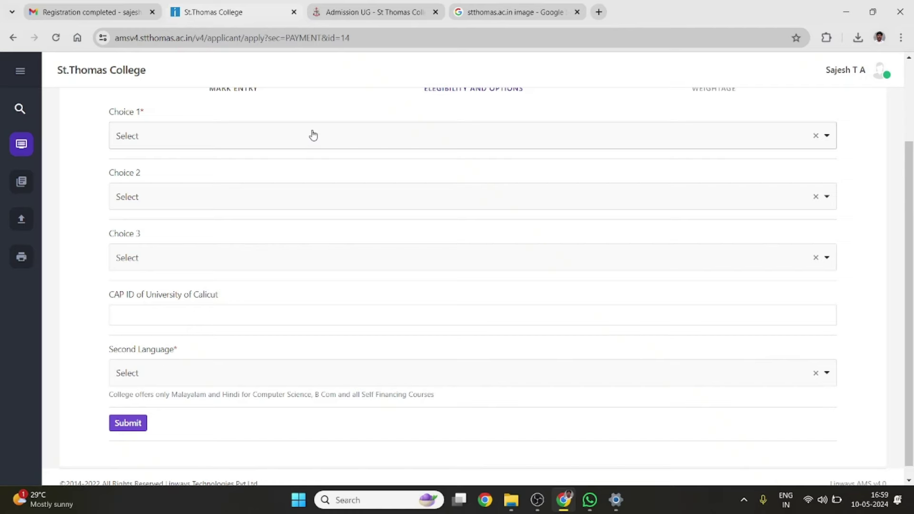
Pick B.Sc. (Hons.) Mathematics [Aided] for Choices 1 and 2 and B.Sc. (Hons.) Statistics [Aided] for Choice 3
{"action": "left_click", "coordinate": [313, 136]}
{"action": "scroll", "coordinate": [274, 235], "scroll_direction": "down", "scroll_amount": 5}
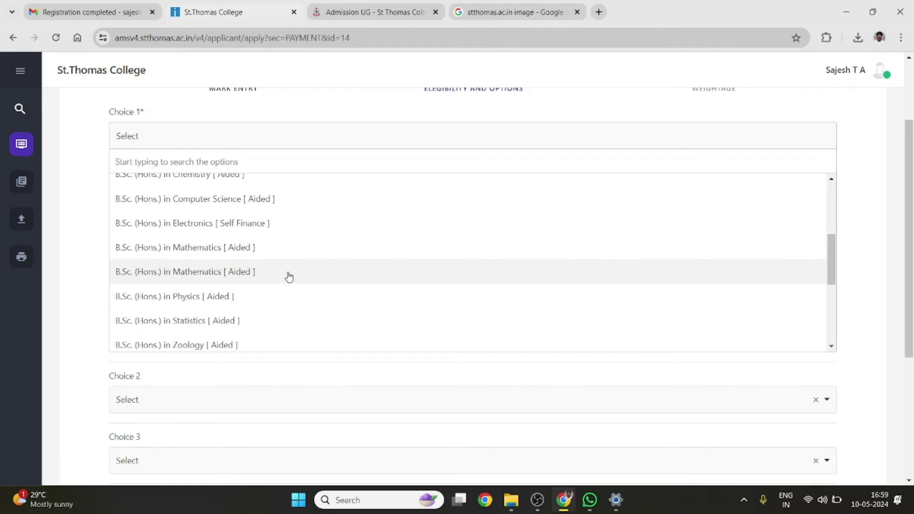
{"action": "left_click", "coordinate": [231, 249]}
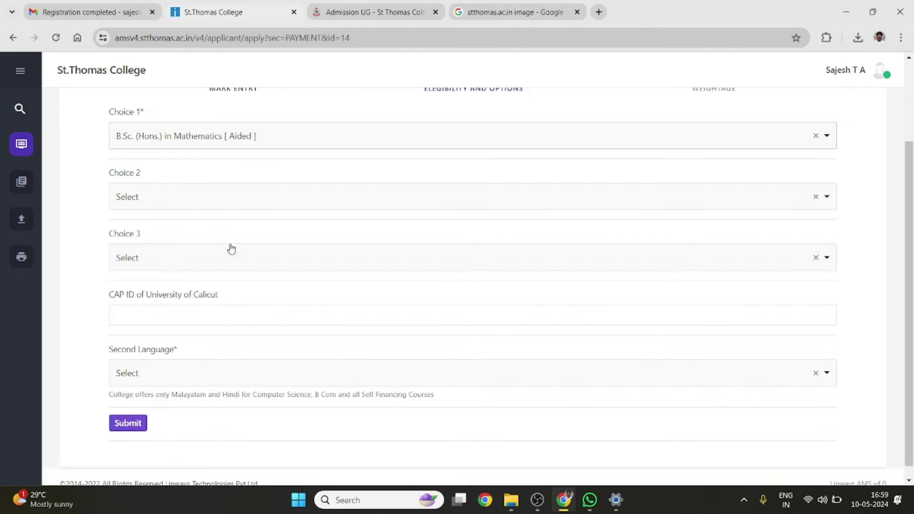
{"action": "left_click", "coordinate": [166, 204]}
{"action": "scroll", "coordinate": [180, 265], "scroll_direction": "down", "scroll_amount": 5}
{"action": "scroll", "coordinate": [196, 349], "scroll_direction": "down", "scroll_amount": 3}
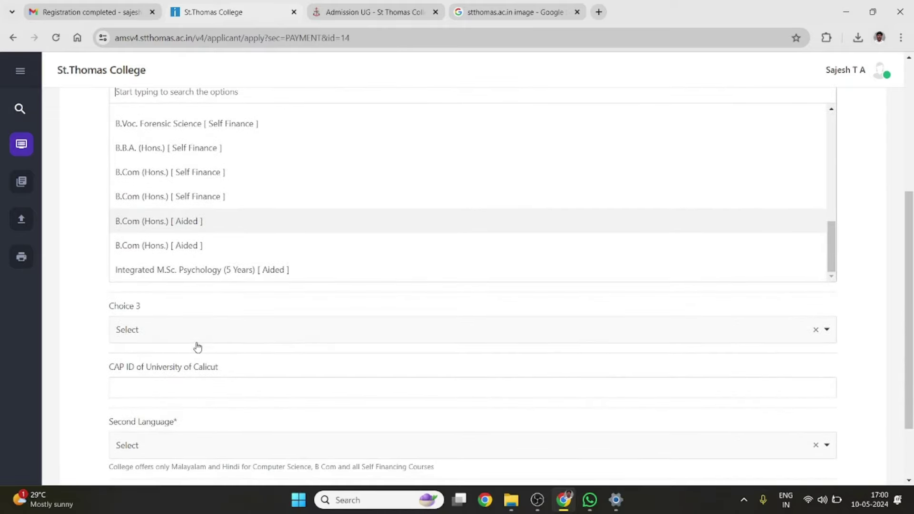
{"action": "scroll", "coordinate": [196, 205], "scroll_direction": "down", "scroll_amount": 1}
{"action": "scroll", "coordinate": [197, 204], "scroll_direction": "up", "scroll_amount": 5}
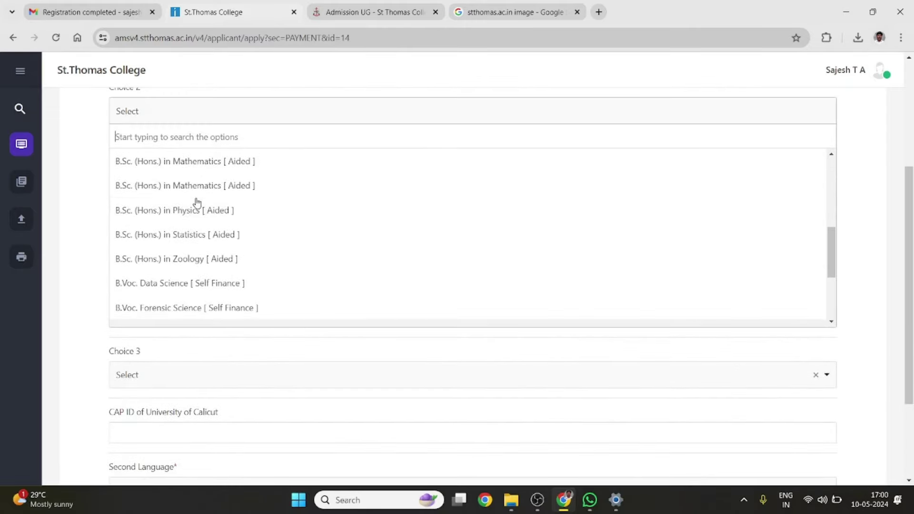
{"action": "left_click", "coordinate": [209, 186]}
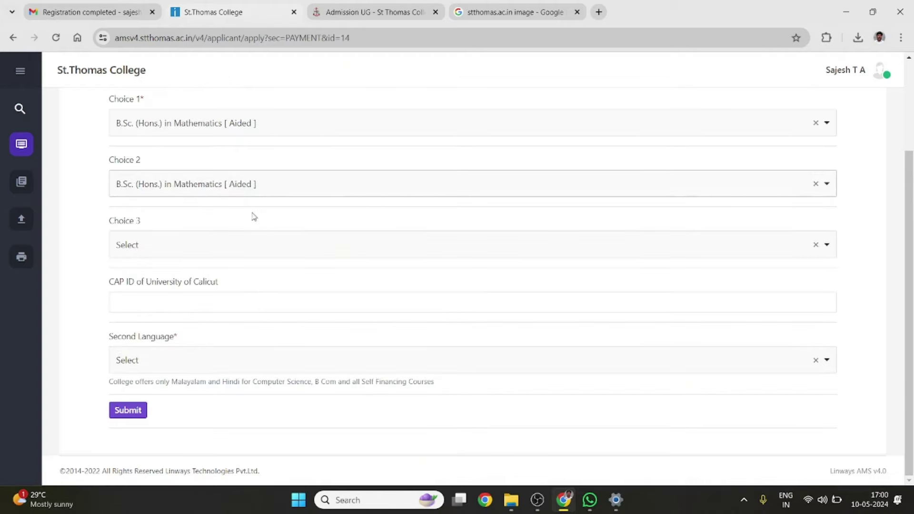
{"action": "left_click", "coordinate": [198, 244]}
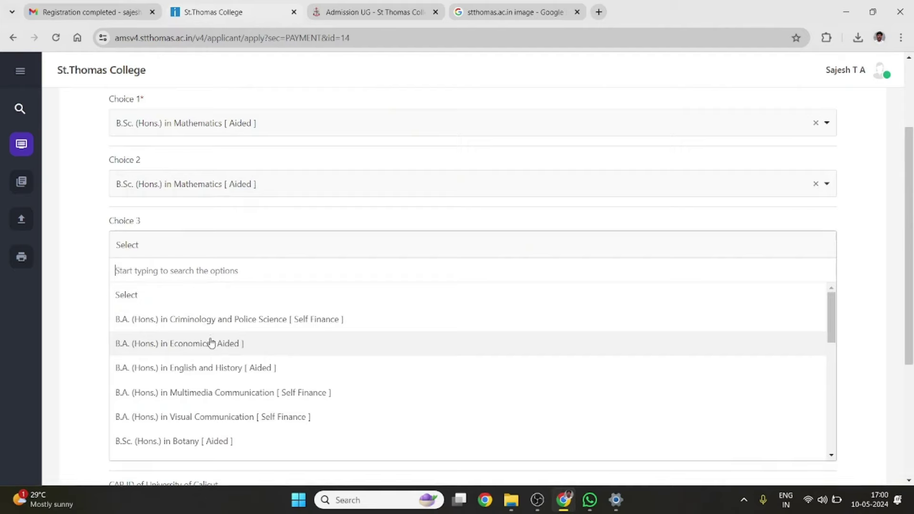
{"action": "scroll", "coordinate": [210, 343], "scroll_direction": "down", "scroll_amount": 2}
{"action": "scroll", "coordinate": [205, 388], "scroll_direction": "down", "scroll_amount": 1}
{"action": "scroll", "coordinate": [205, 396], "scroll_direction": "down", "scroll_amount": 2}
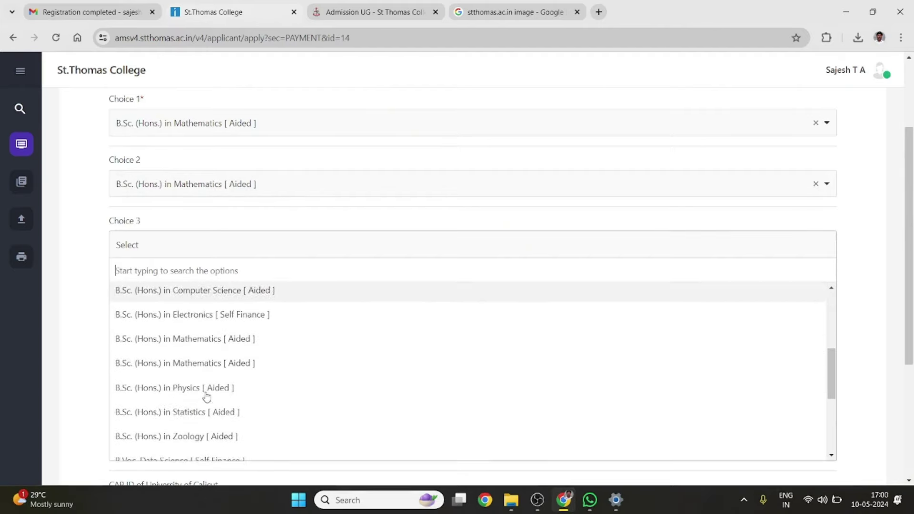
{"action": "left_click", "coordinate": [201, 403]}
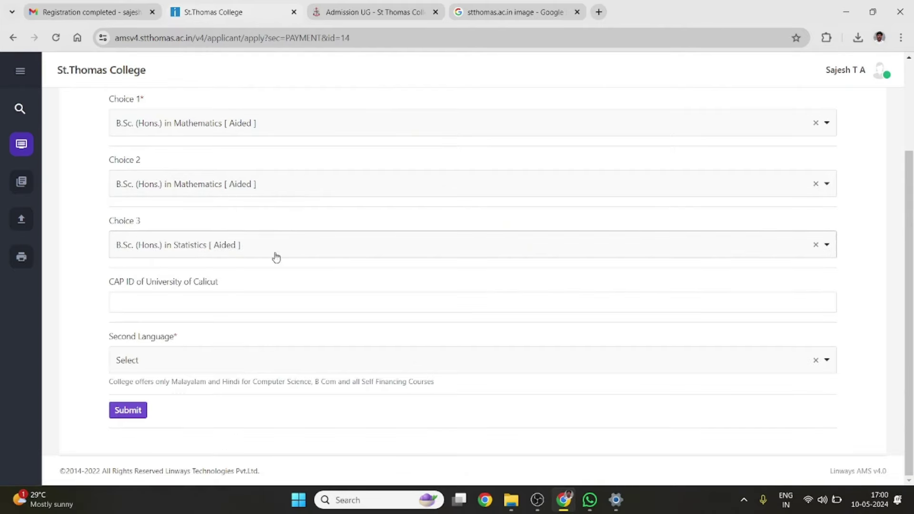
Change Choices 1 and 2 to B.Com (Hons.) [Aided] and Choice 3 to B.Com (Hons.) [Self Finance]
{"action": "left_click", "coordinate": [275, 124]}
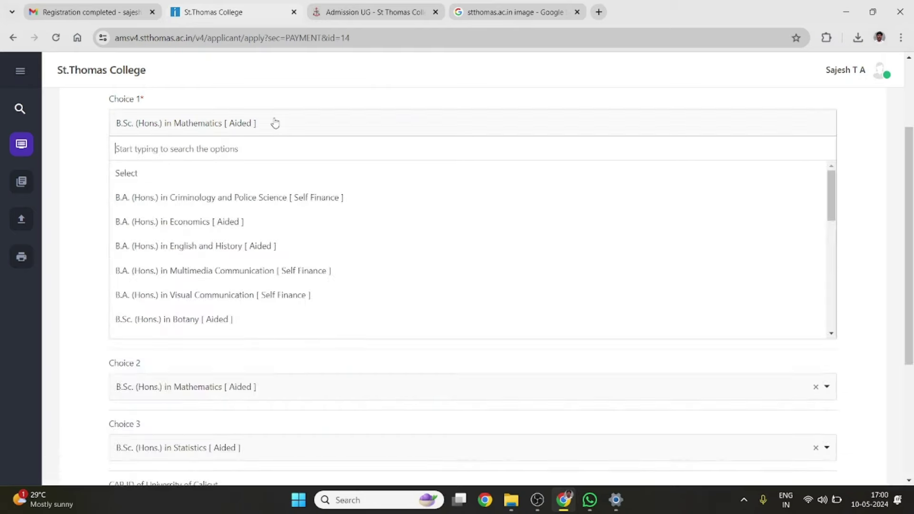
{"action": "scroll", "coordinate": [259, 234], "scroll_direction": "down", "scroll_amount": 3}
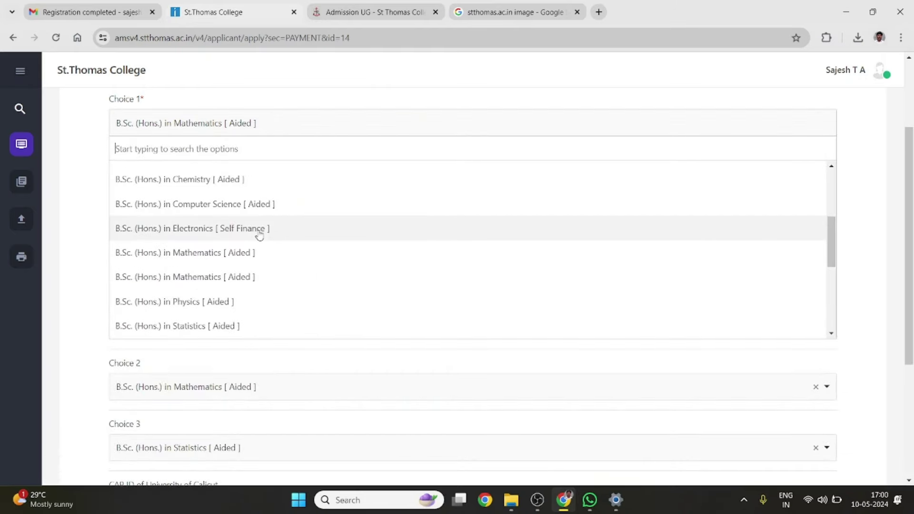
{"action": "scroll", "coordinate": [253, 238], "scroll_direction": "down", "scroll_amount": 5}
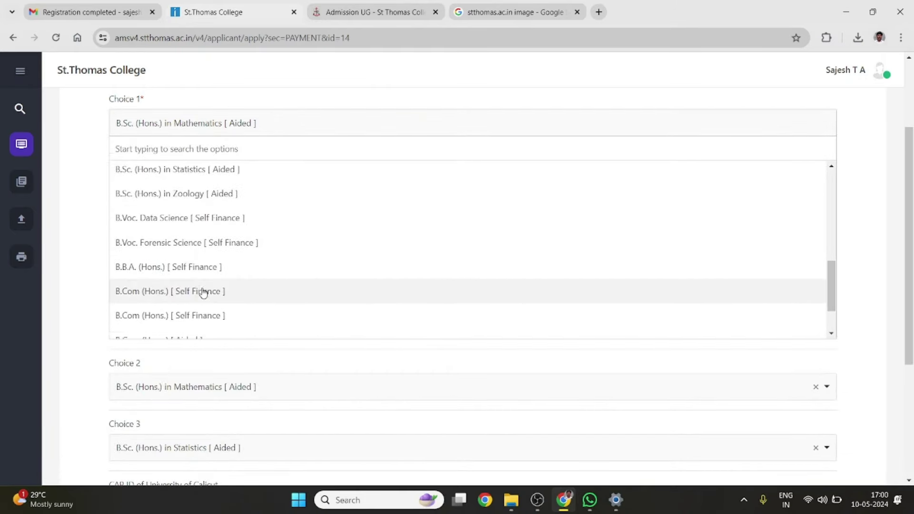
{"action": "scroll", "coordinate": [210, 251], "scroll_direction": "up", "scroll_amount": 3}
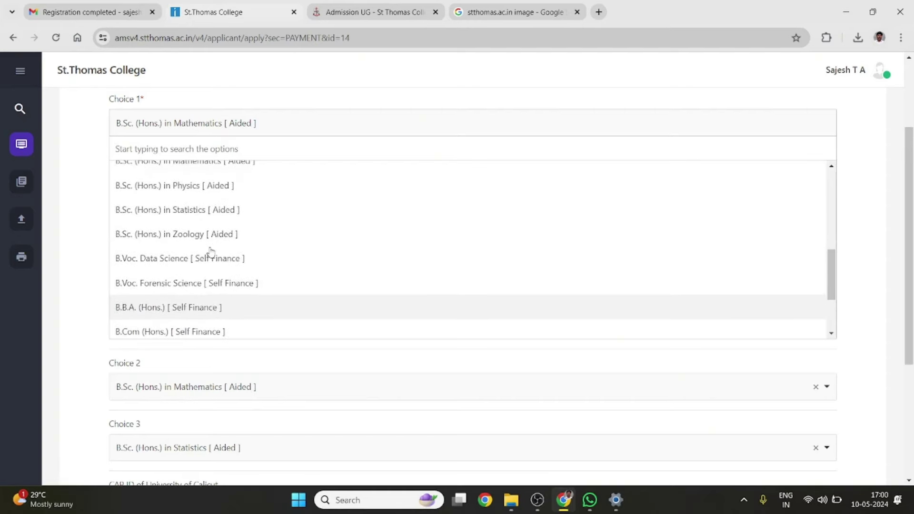
{"action": "scroll", "coordinate": [211, 253], "scroll_direction": "down", "scroll_amount": 2}
{"action": "scroll", "coordinate": [211, 253], "scroll_direction": "down", "scroll_amount": 2}
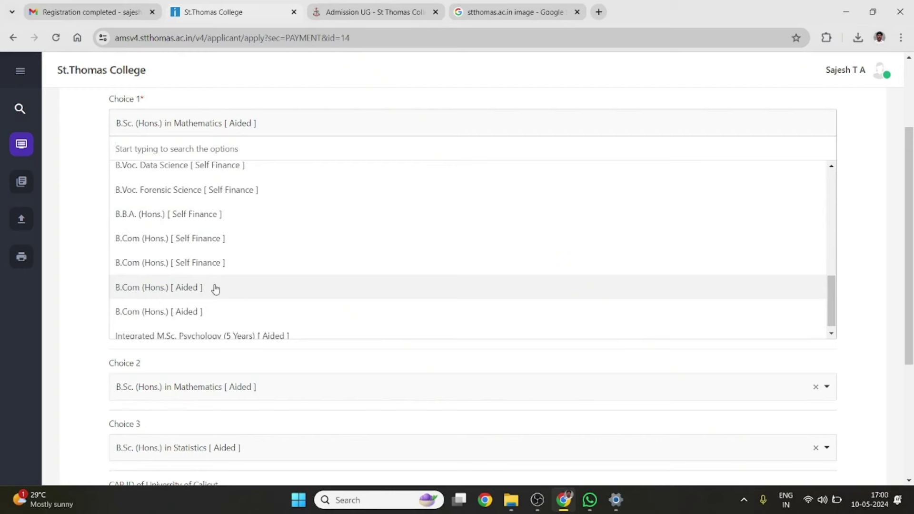
{"action": "left_click", "coordinate": [163, 291]}
{"action": "left_click", "coordinate": [185, 190]}
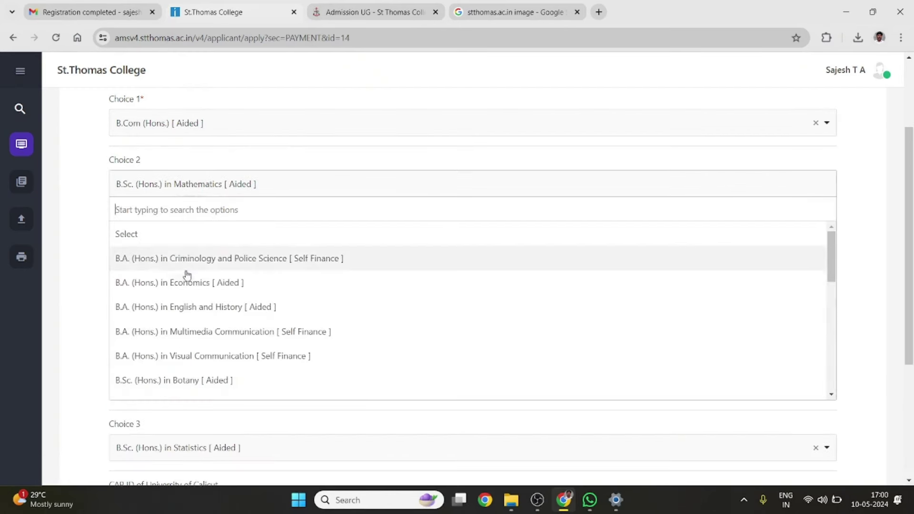
{"action": "scroll", "coordinate": [188, 306], "scroll_direction": "down", "scroll_amount": 8}
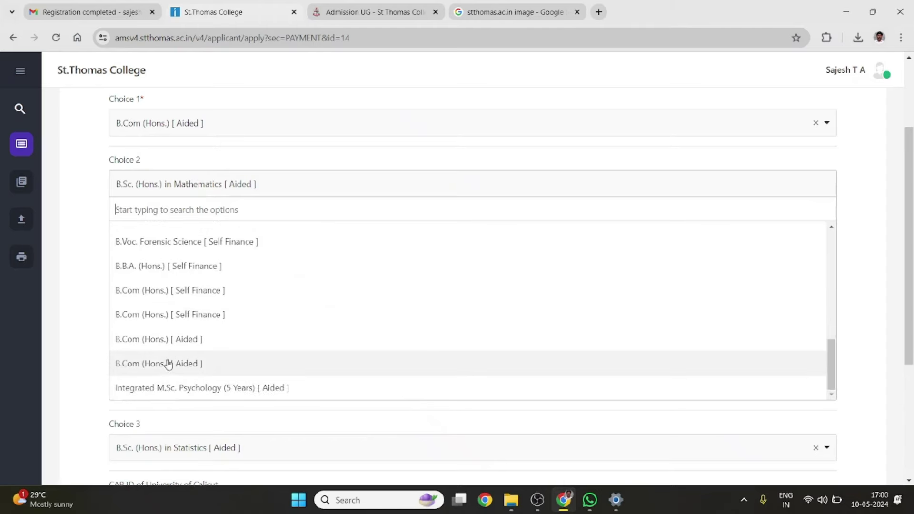
{"action": "left_click", "coordinate": [168, 364]}
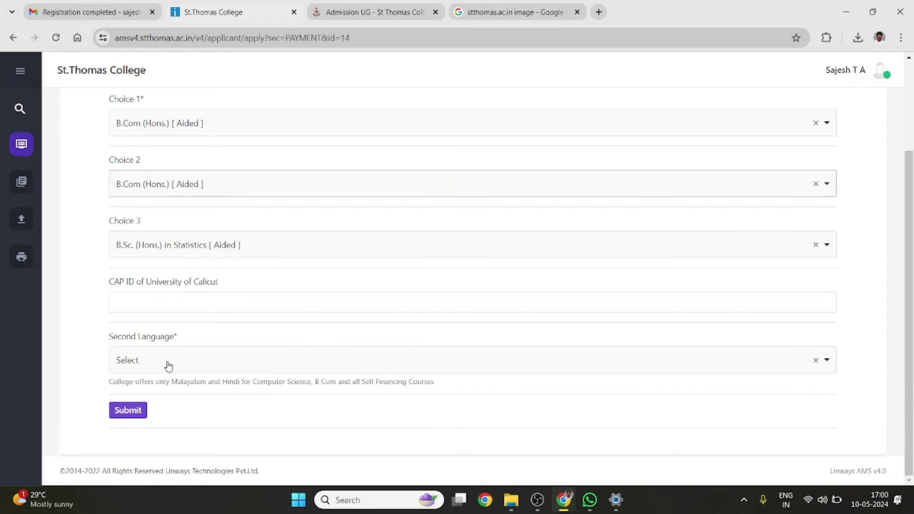
{"action": "left_click", "coordinate": [185, 248]}
{"action": "scroll", "coordinate": [200, 340], "scroll_direction": "down", "scroll_amount": 8}
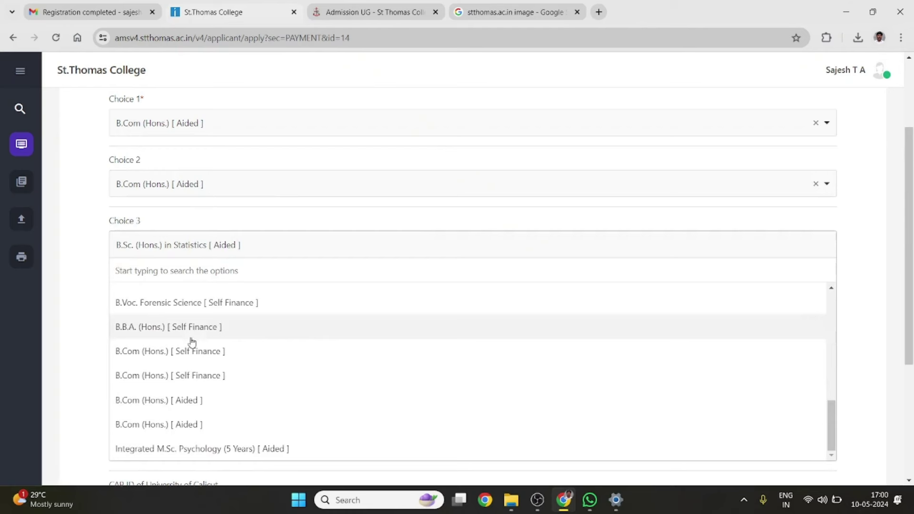
{"action": "left_click", "coordinate": [147, 351]}
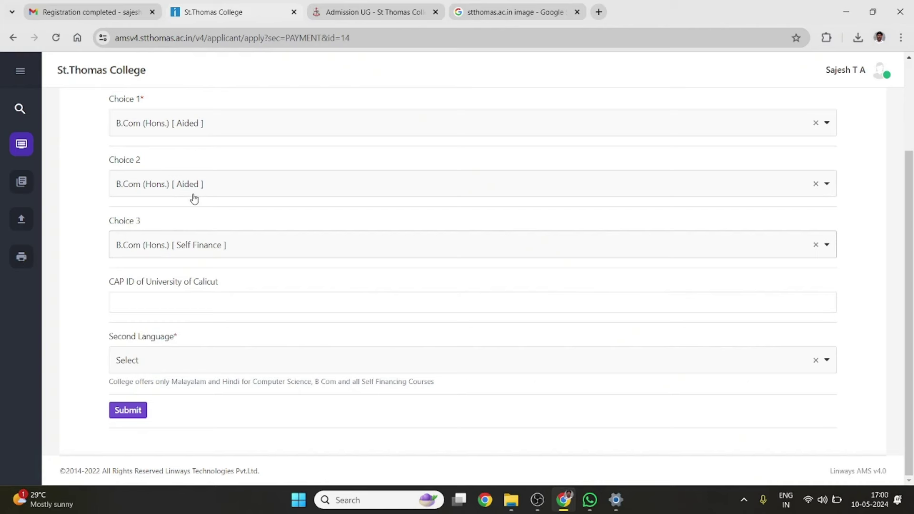
Recheck the Choice 1 and Choice 2 lists, leaving B.Com selected
{"action": "left_click", "coordinate": [203, 127]}
{"action": "scroll", "coordinate": [196, 235], "scroll_direction": "down", "scroll_amount": 5}
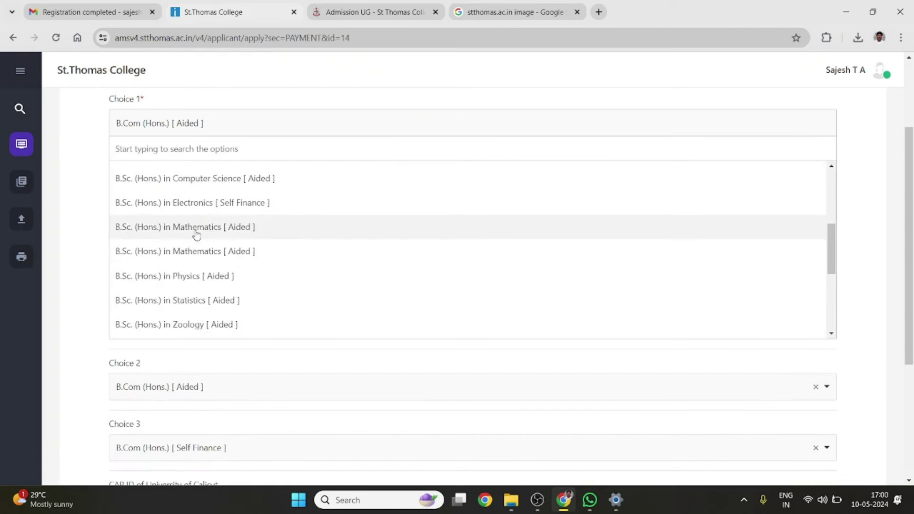
{"action": "left_click", "coordinate": [271, 121]}
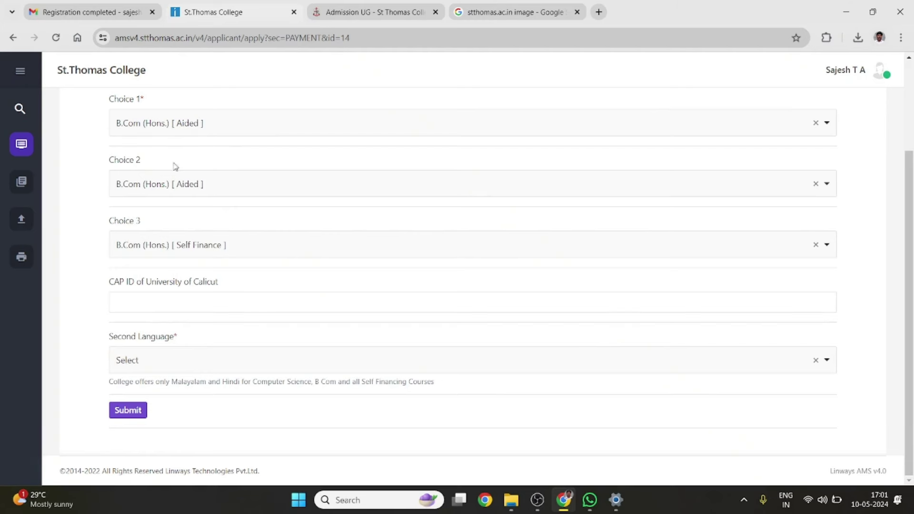
{"action": "left_click", "coordinate": [172, 184]}
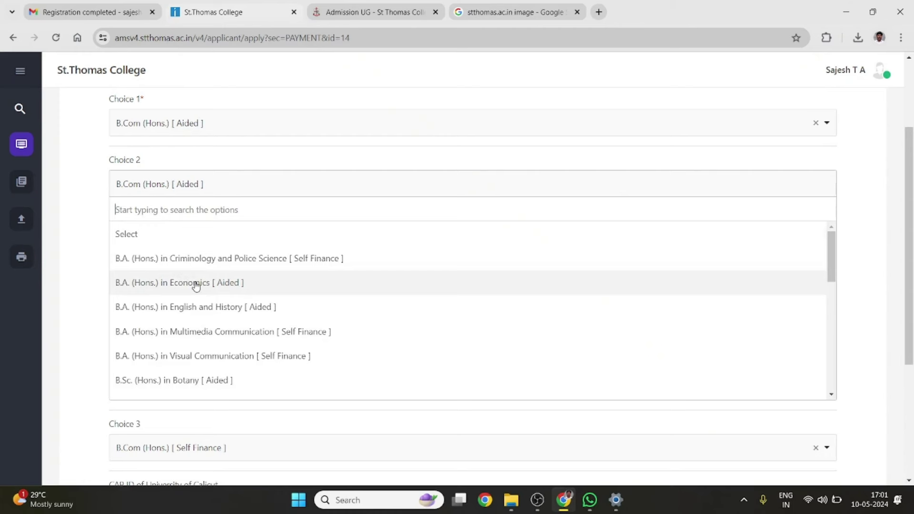
{"action": "left_click", "coordinate": [226, 164]}
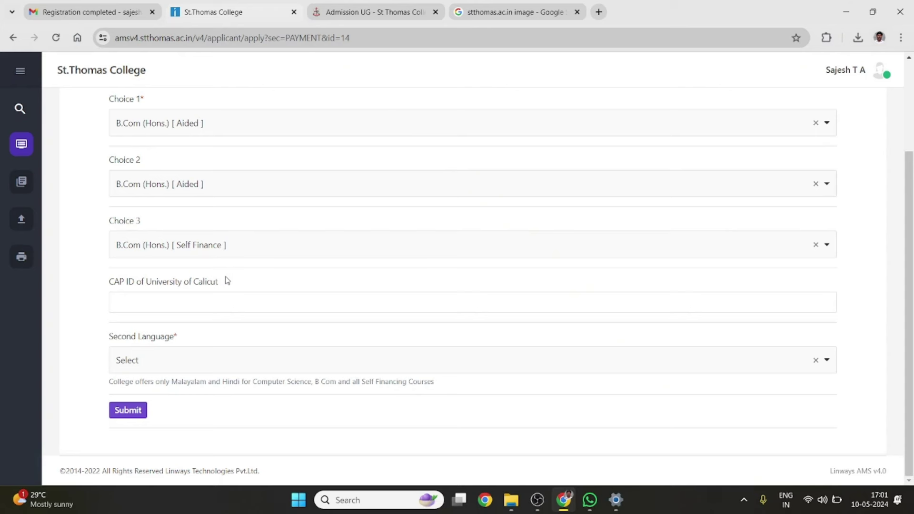
Leave the CAP ID empty and choose Malayalam from the Second Language list
{"action": "left_click", "coordinate": [165, 295]}
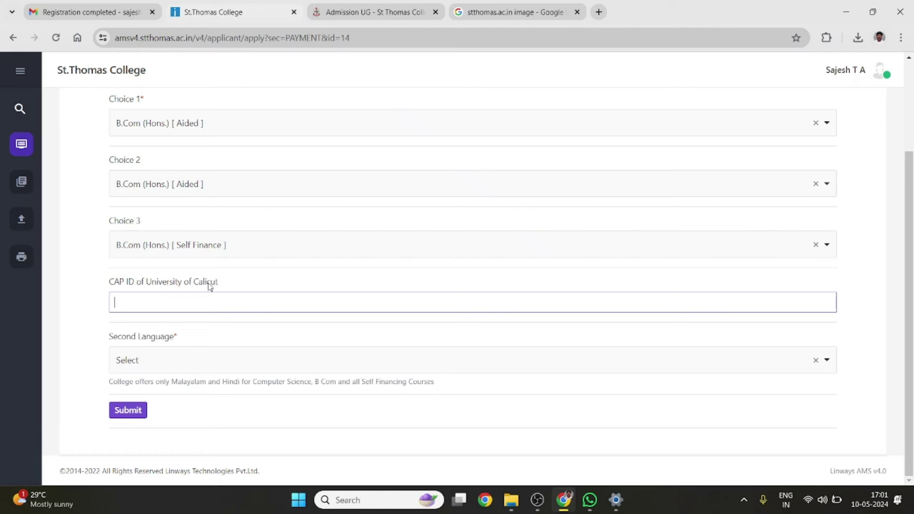
{"action": "left_click", "coordinate": [195, 370]}
{"action": "scroll", "coordinate": [194, 382], "scroll_direction": "down", "scroll_amount": 1}
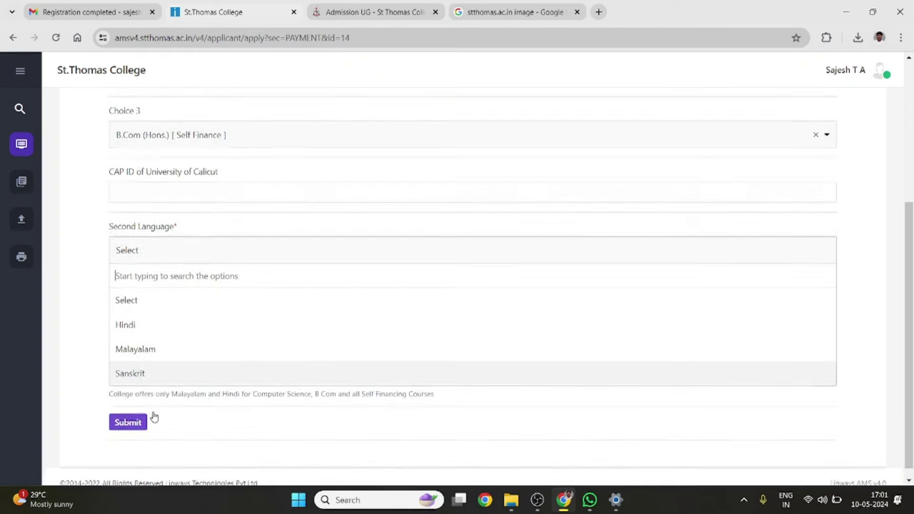
{"action": "scroll", "coordinate": [152, 416], "scroll_direction": "down", "scroll_amount": 1}
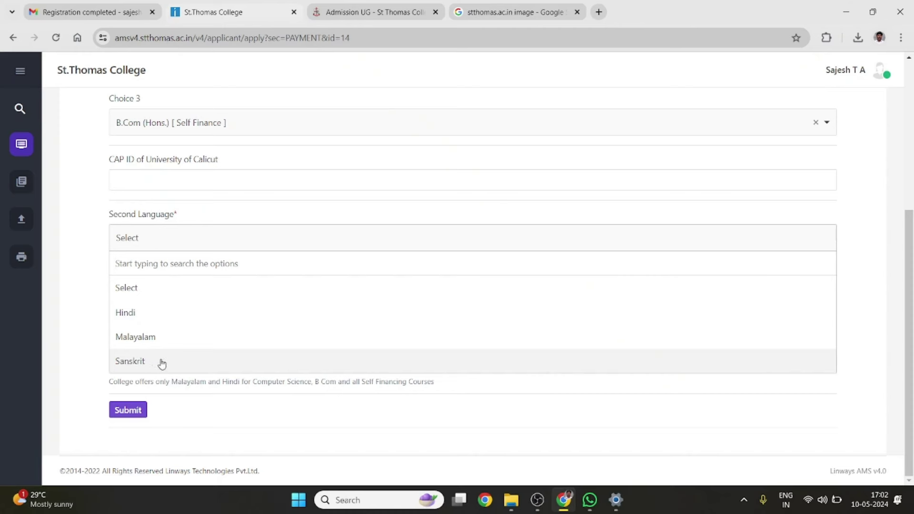
{"action": "left_click", "coordinate": [145, 338]}
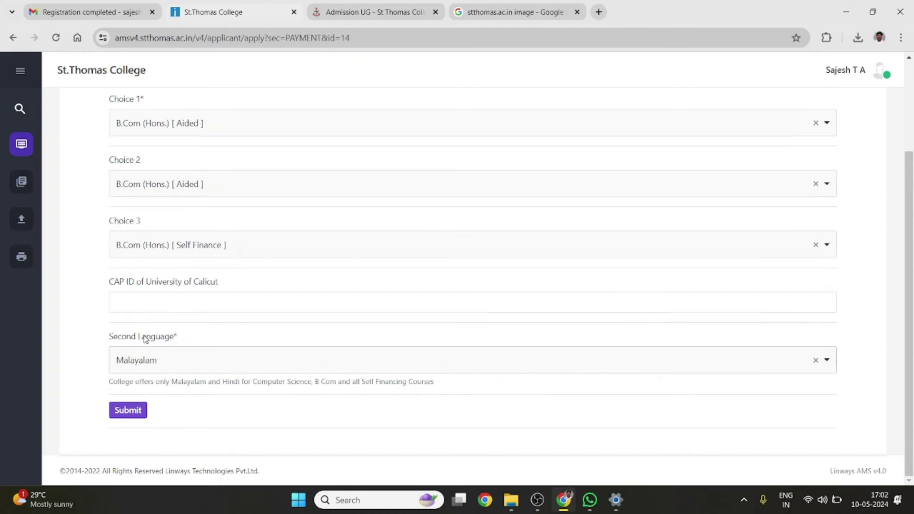
Submit the choices, pick NCC XII Level as other weightage, and delete an extra empty row
{"action": "left_click", "coordinate": [130, 409]}
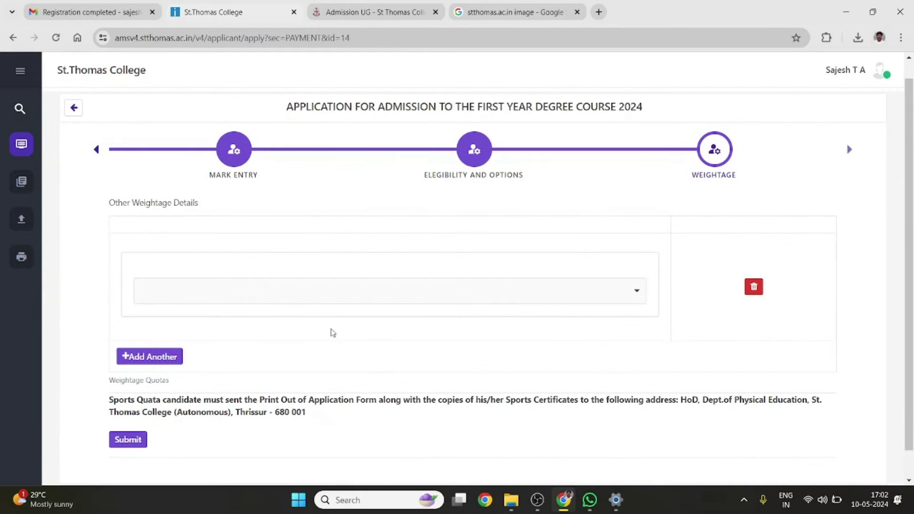
{"action": "scroll", "coordinate": [333, 333], "scroll_direction": "down", "scroll_amount": 1}
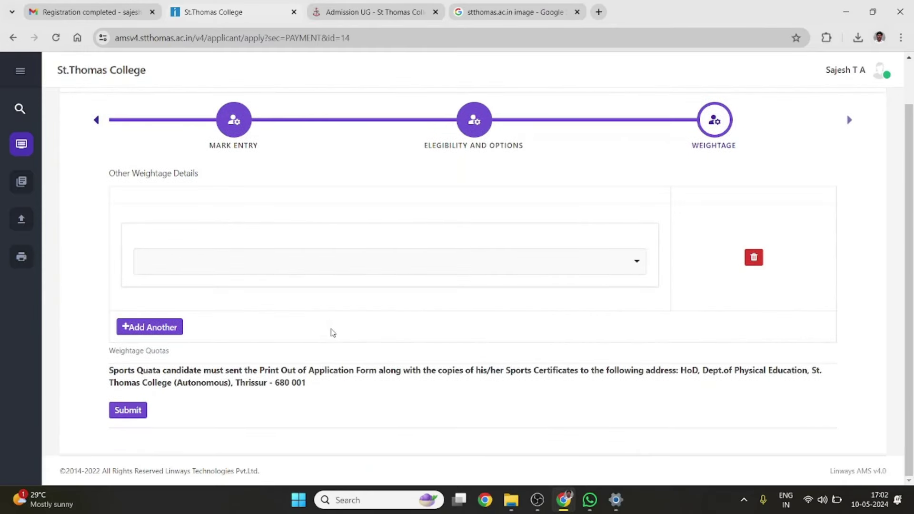
{"action": "left_click", "coordinate": [397, 272]}
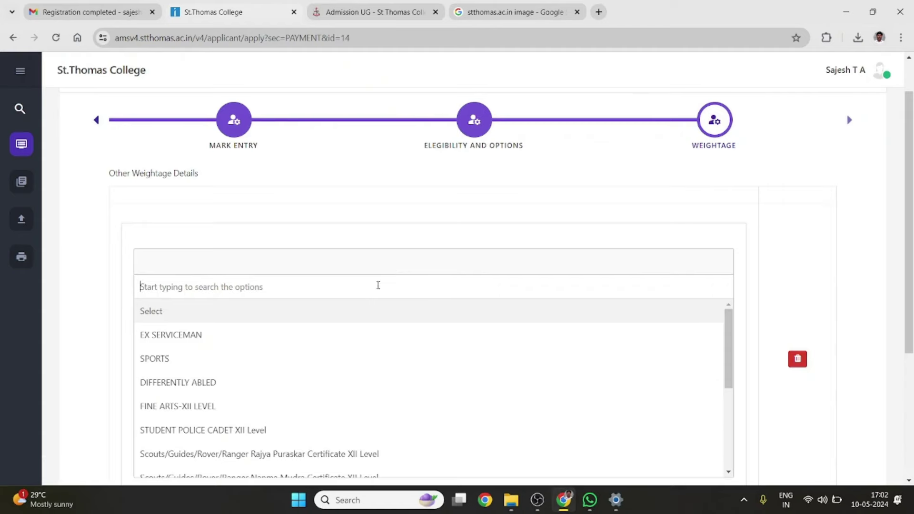
{"action": "scroll", "coordinate": [328, 347], "scroll_direction": "down", "scroll_amount": 1}
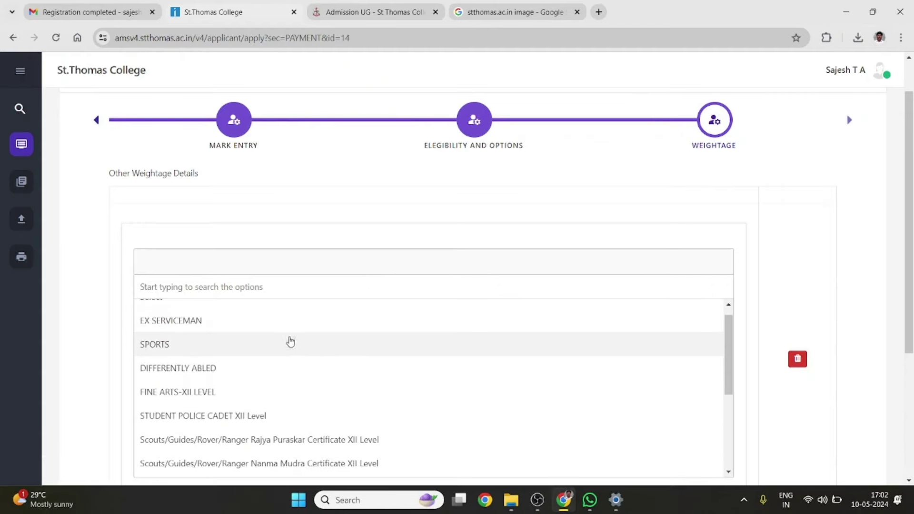
{"action": "scroll", "coordinate": [266, 363], "scroll_direction": "down", "scroll_amount": 1}
{"action": "scroll", "coordinate": [266, 363], "scroll_direction": "down", "scroll_amount": 1}
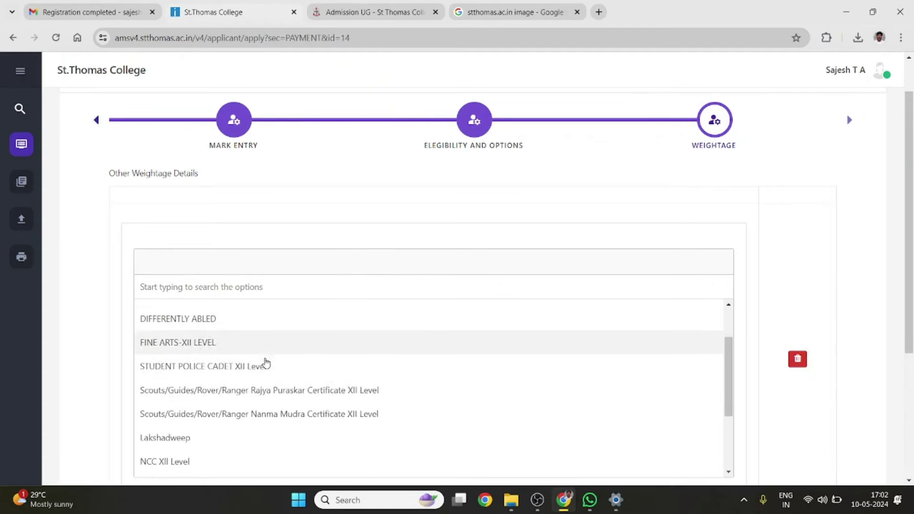
{"action": "scroll", "coordinate": [251, 372], "scroll_direction": "down", "scroll_amount": 1}
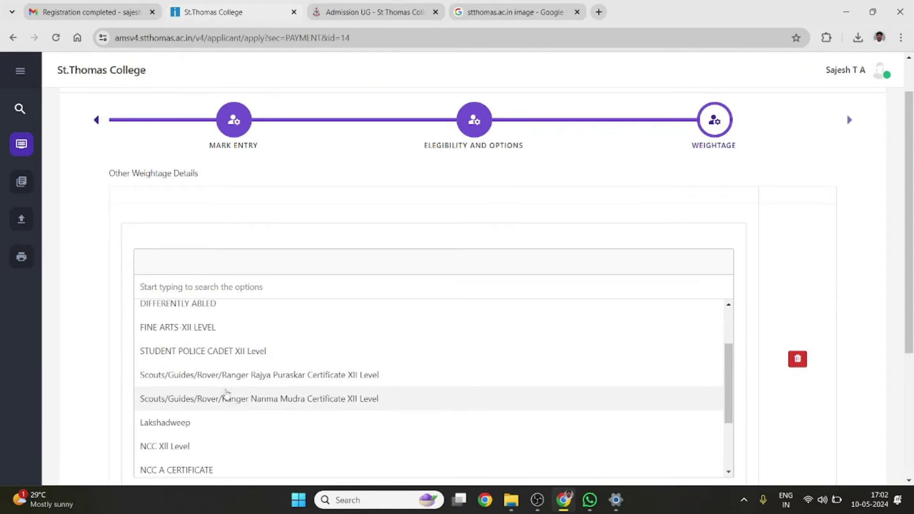
{"action": "scroll", "coordinate": [253, 410], "scroll_direction": "down", "scroll_amount": 2}
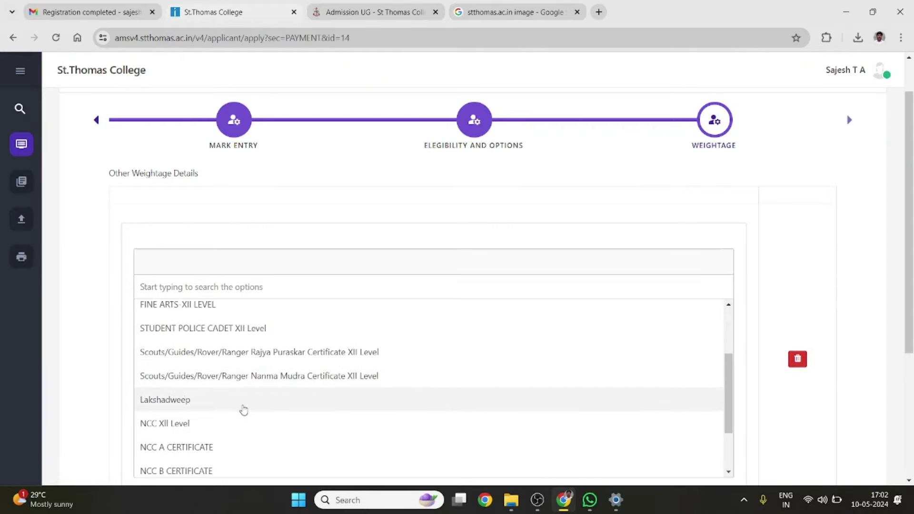
{"action": "scroll", "coordinate": [244, 409], "scroll_direction": "down", "scroll_amount": 1}
{"action": "scroll", "coordinate": [244, 409], "scroll_direction": "down", "scroll_amount": 3}
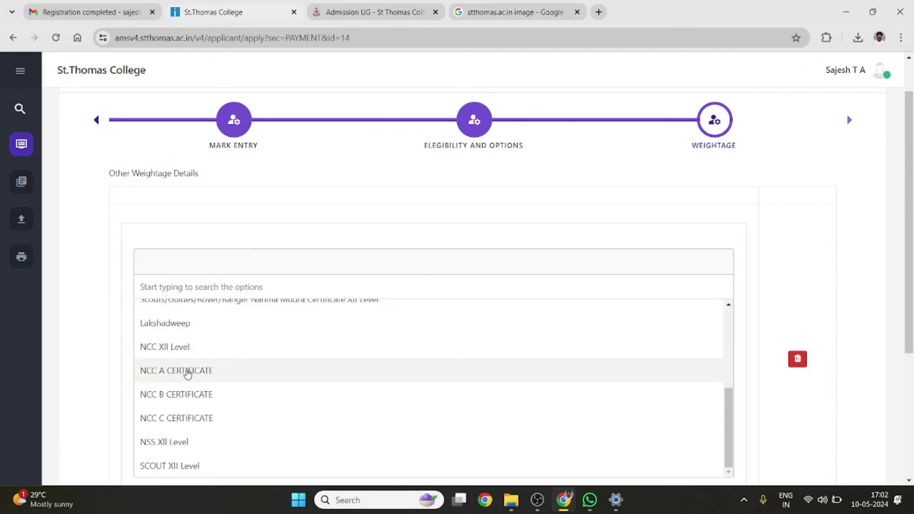
{"action": "left_click", "coordinate": [182, 350]}
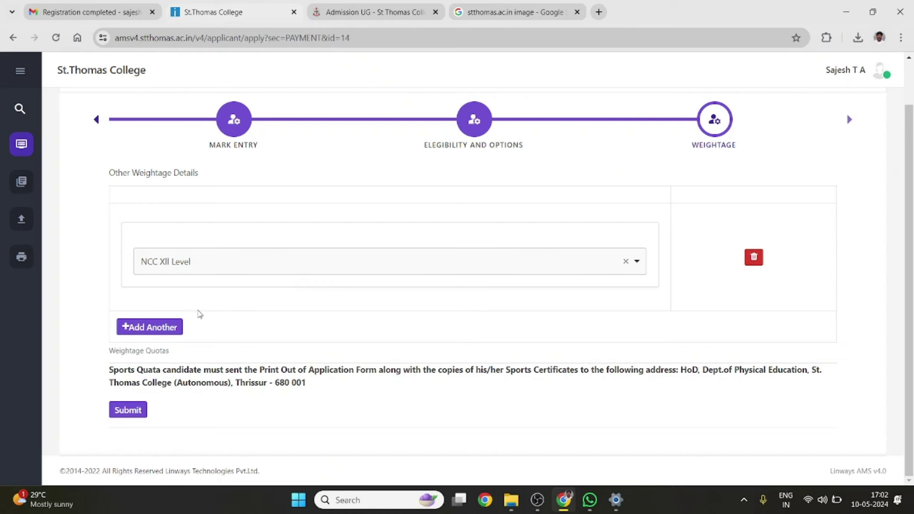
{"action": "left_click", "coordinate": [148, 326]}
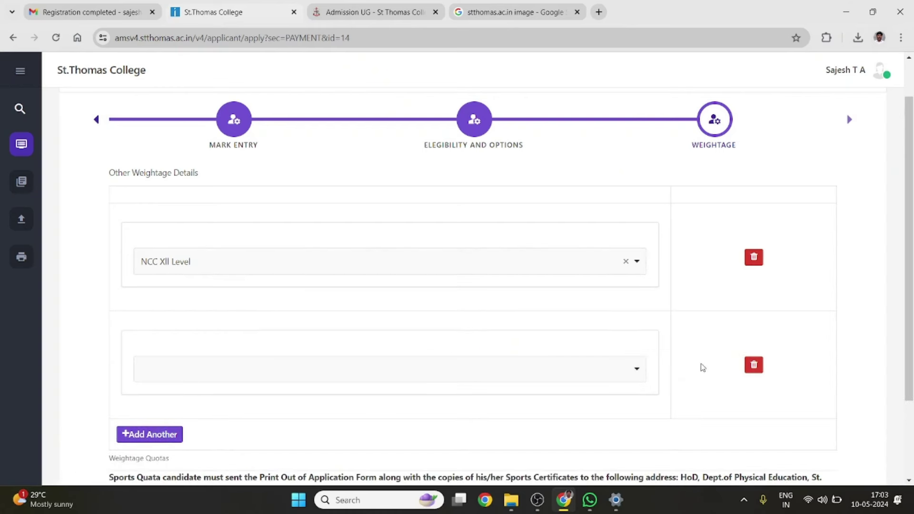
{"action": "left_click", "coordinate": [755, 365]}
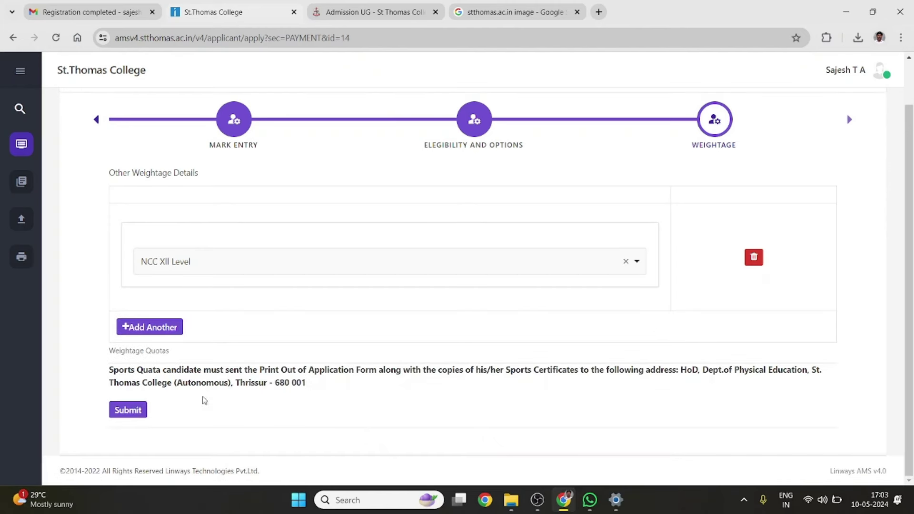
Submit the weightage details and redirect to My Applications, showing First Year Degree Course 2024 completed
{"action": "left_click", "coordinate": [128, 417]}
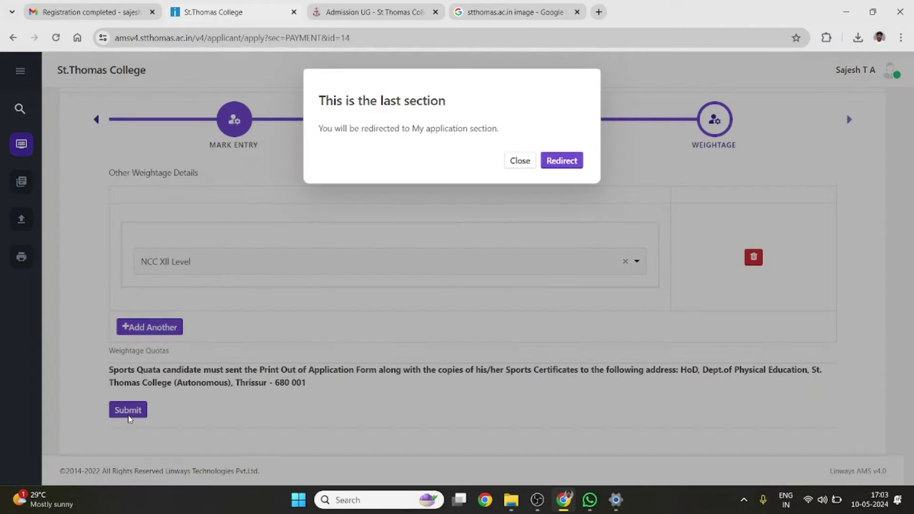
{"action": "left_click", "coordinate": [567, 165]}
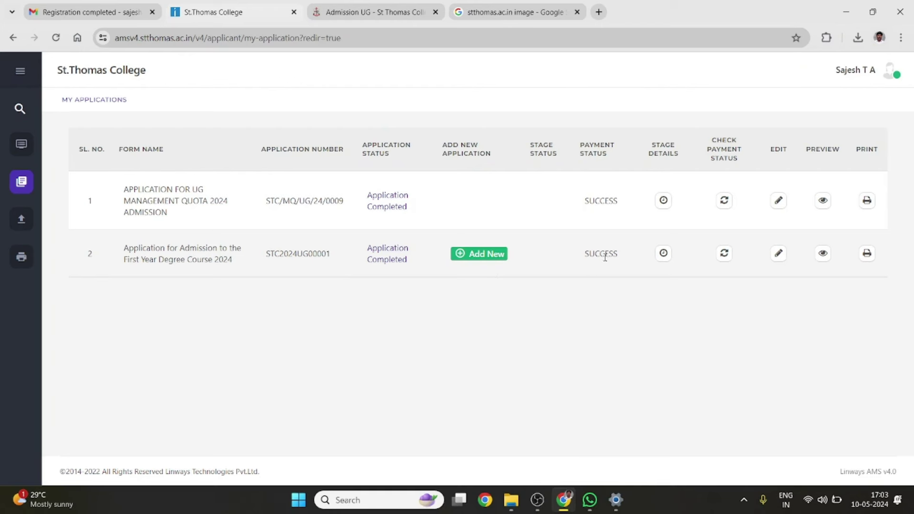
Open the degree application's print PDF and review its three pages, including the ₹280 payment
{"action": "left_click", "coordinate": [867, 256]}
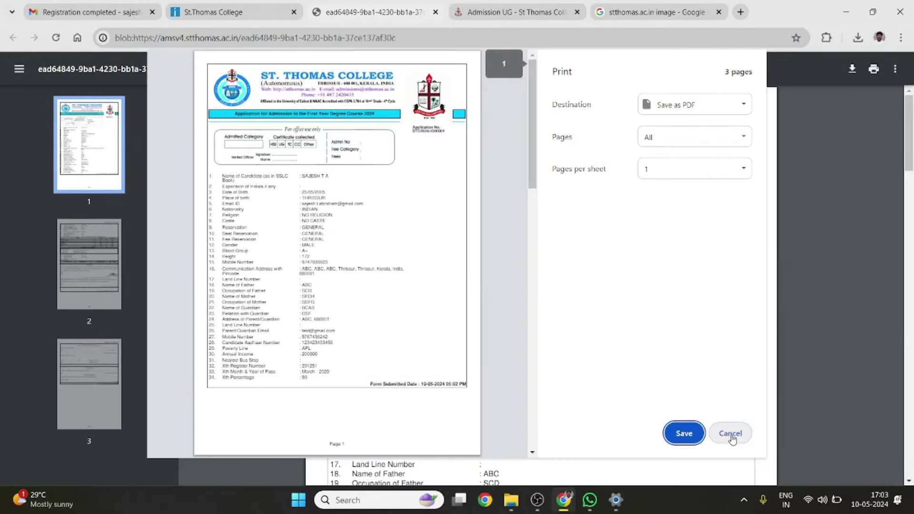
{"action": "left_click", "coordinate": [733, 437]}
{"action": "scroll", "coordinate": [650, 327], "scroll_direction": "down", "scroll_amount": 4}
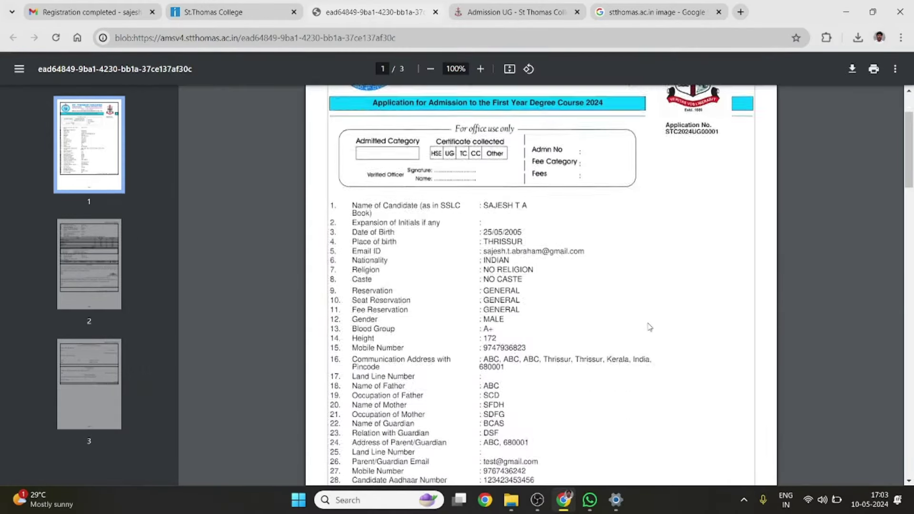
{"action": "scroll", "coordinate": [649, 327], "scroll_direction": "down", "scroll_amount": 12}
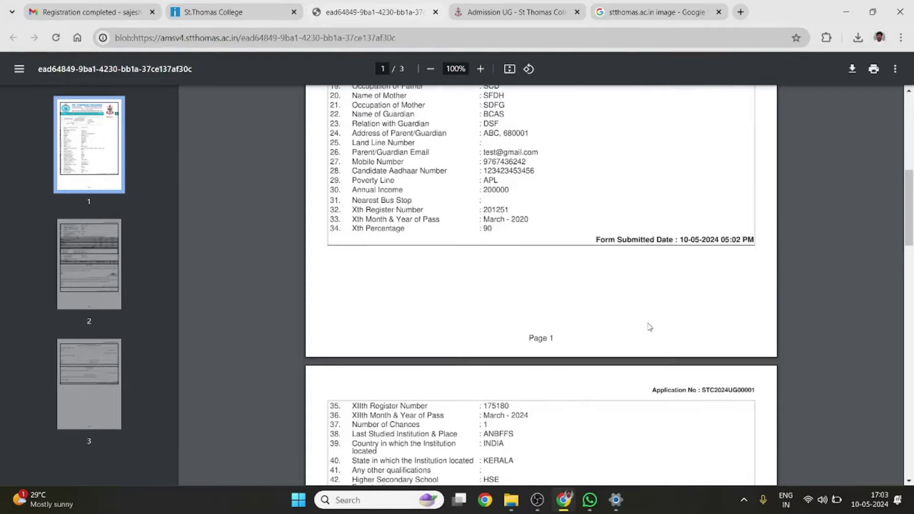
{"action": "scroll", "coordinate": [650, 327], "scroll_direction": "down", "scroll_amount": 6}
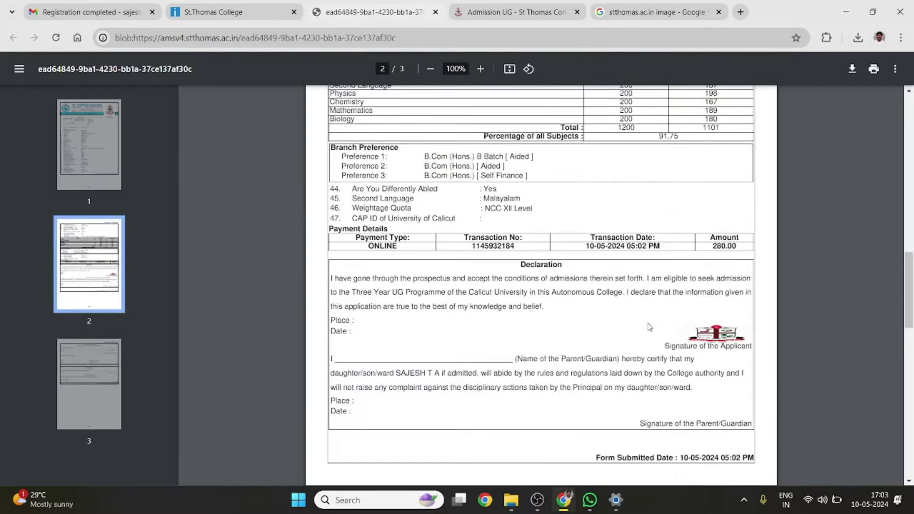
{"action": "scroll", "coordinate": [649, 327], "scroll_direction": "down", "scroll_amount": 7}
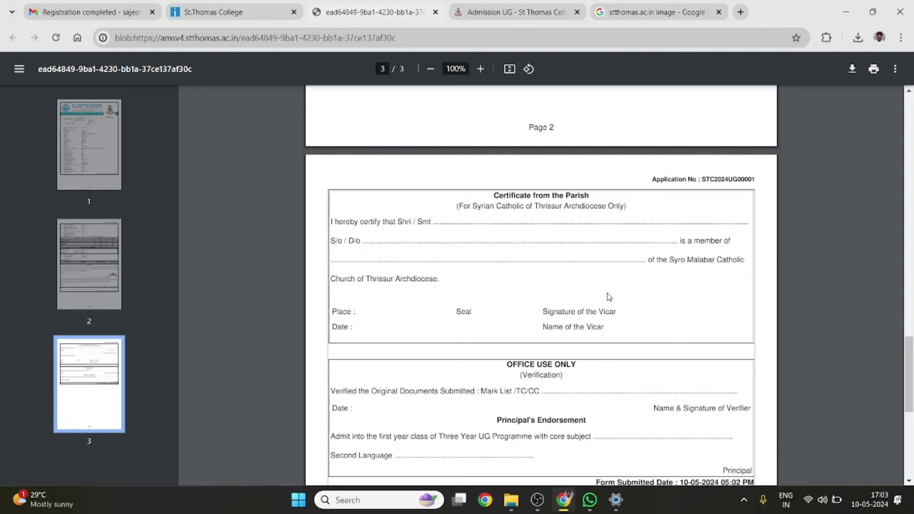
{"action": "scroll", "coordinate": [609, 297], "scroll_direction": "down", "scroll_amount": 2}
{"action": "scroll", "coordinate": [609, 297], "scroll_direction": "up", "scroll_amount": 7}
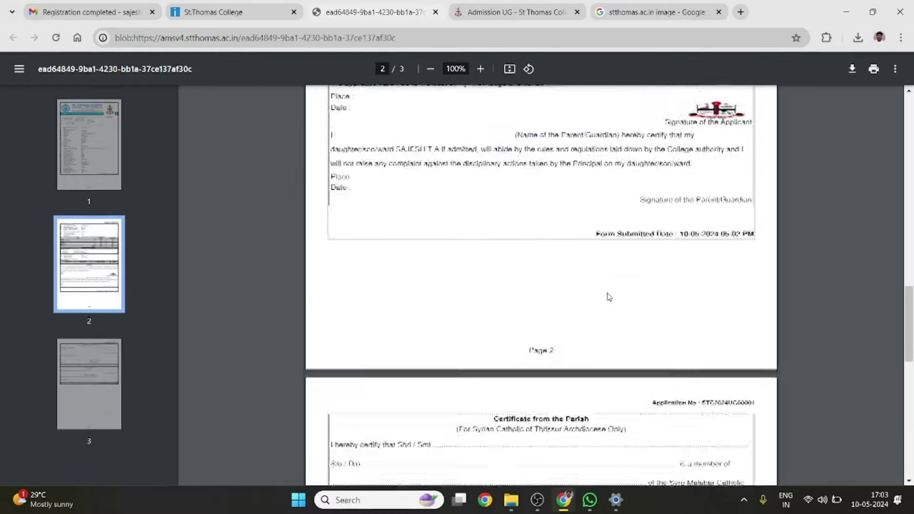
{"action": "scroll", "coordinate": [609, 297], "scroll_direction": "up", "scroll_amount": 11}
{"action": "scroll", "coordinate": [609, 297], "scroll_direction": "down", "scroll_amount": 8}
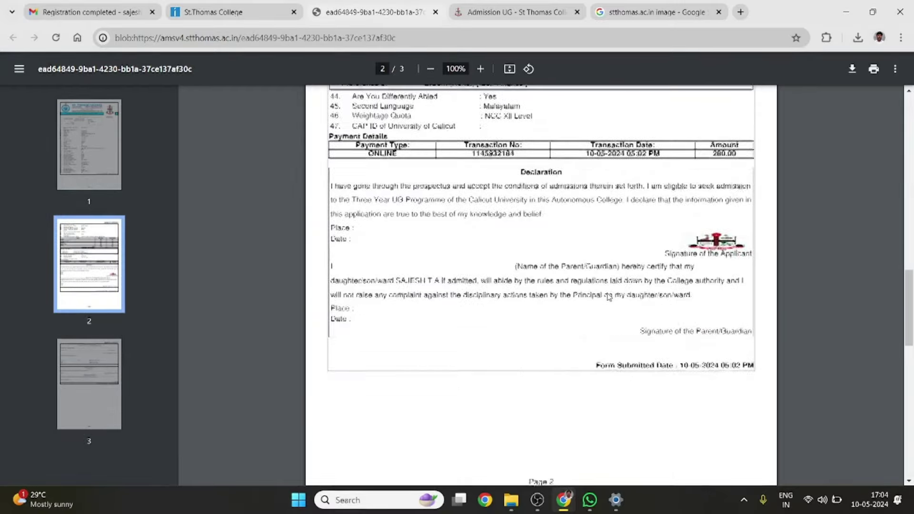